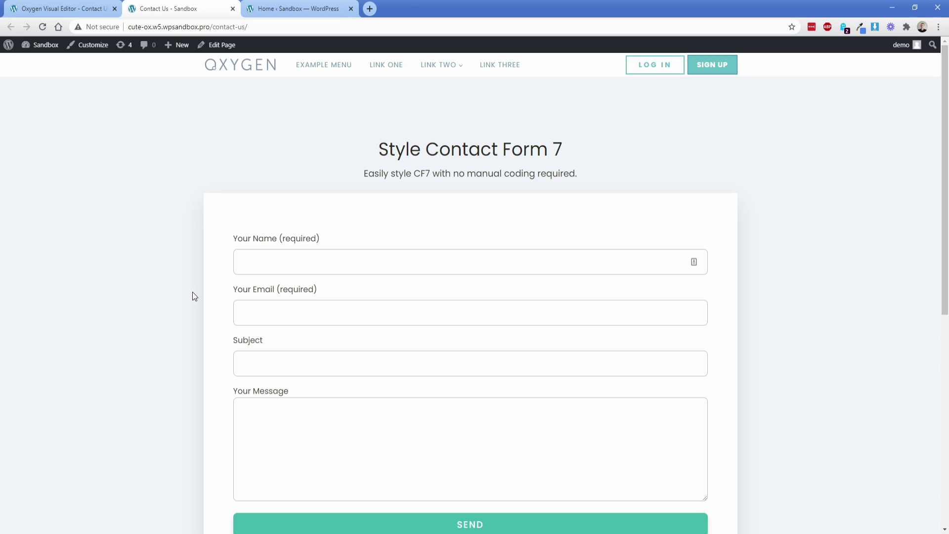
# Step: Preview the focus styles of the Your Name, Your Email, Subject and Your Message fields
pyautogui.click(266, 265)
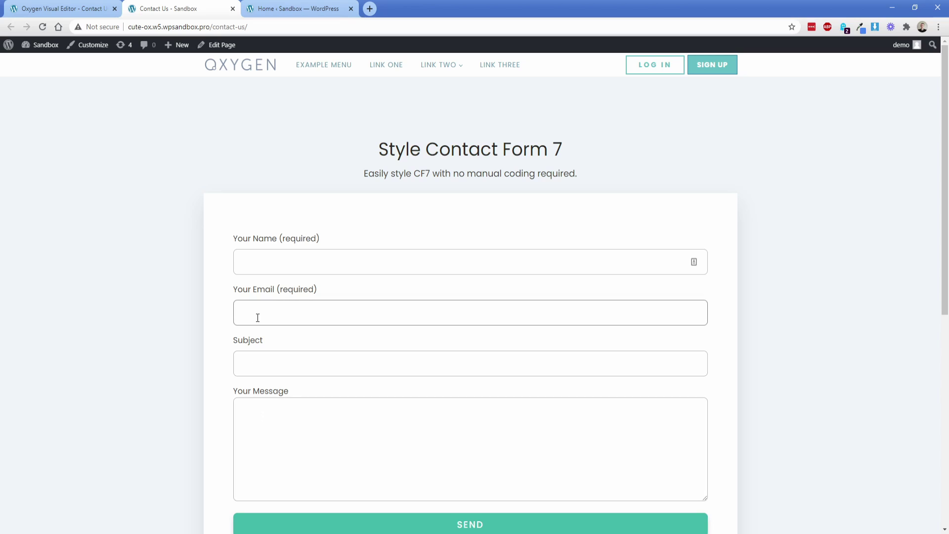
pyautogui.click(262, 263)
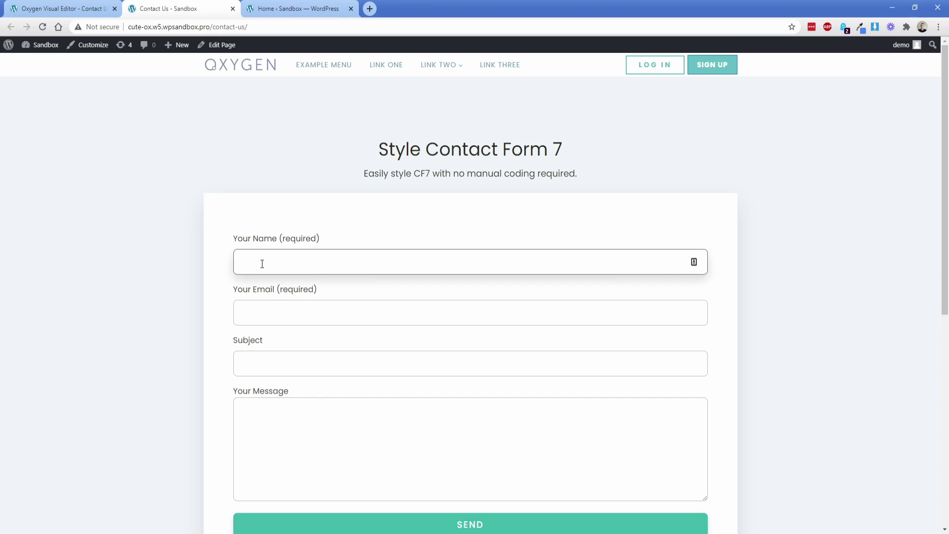
pyautogui.click(268, 317)
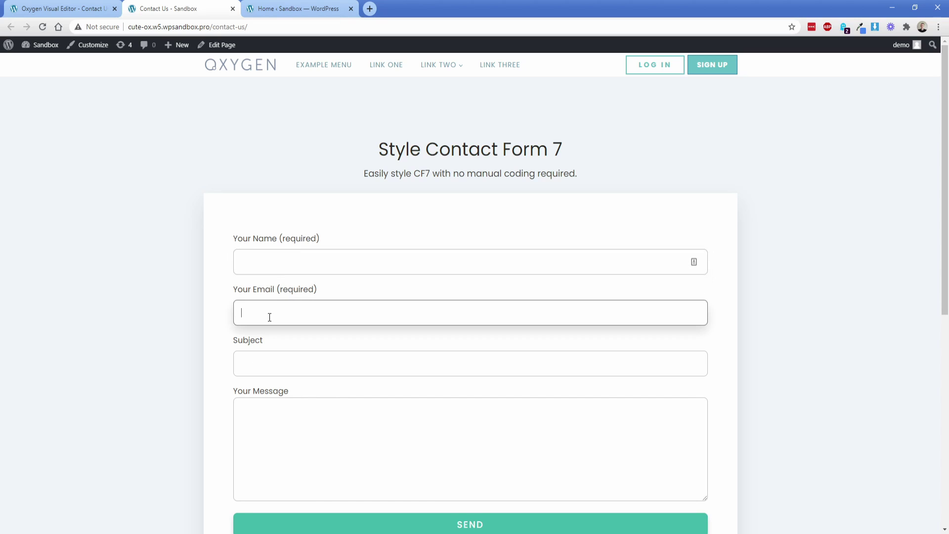
pyautogui.click(271, 363)
pyautogui.click(280, 426)
pyautogui.scroll(-1, 279, 425)
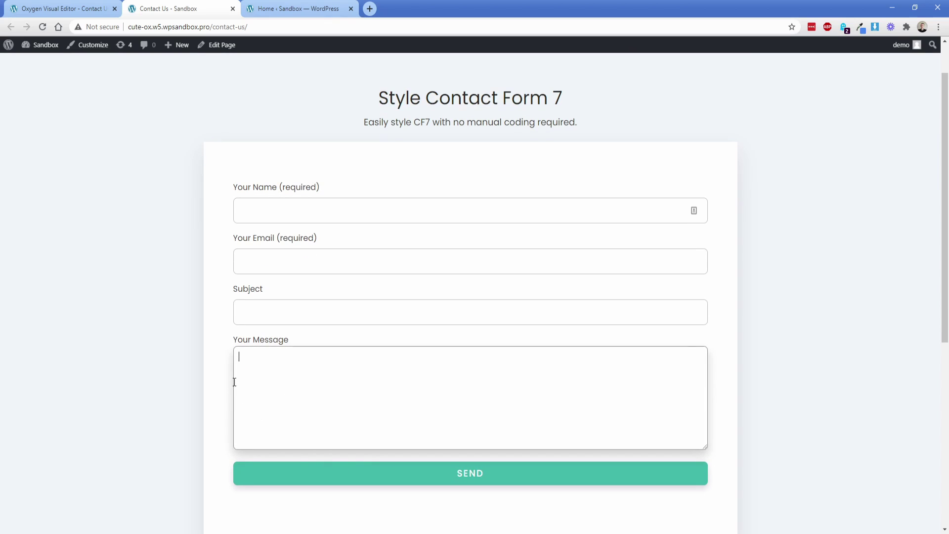
# Step: Clear field focus and close the Oxygen visual editor and Contact Us tabs
pyautogui.click(213, 330)
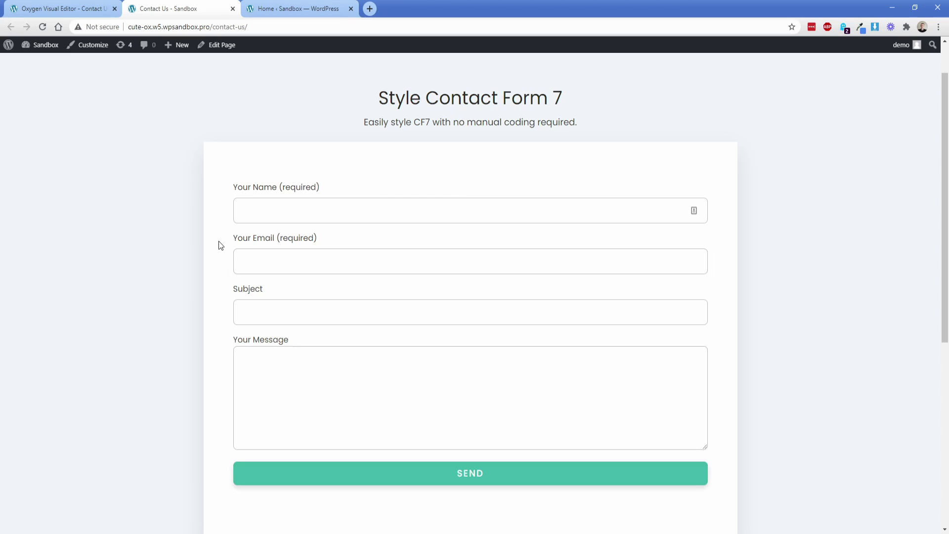
pyautogui.click(115, 8)
pyautogui.click(115, 8)
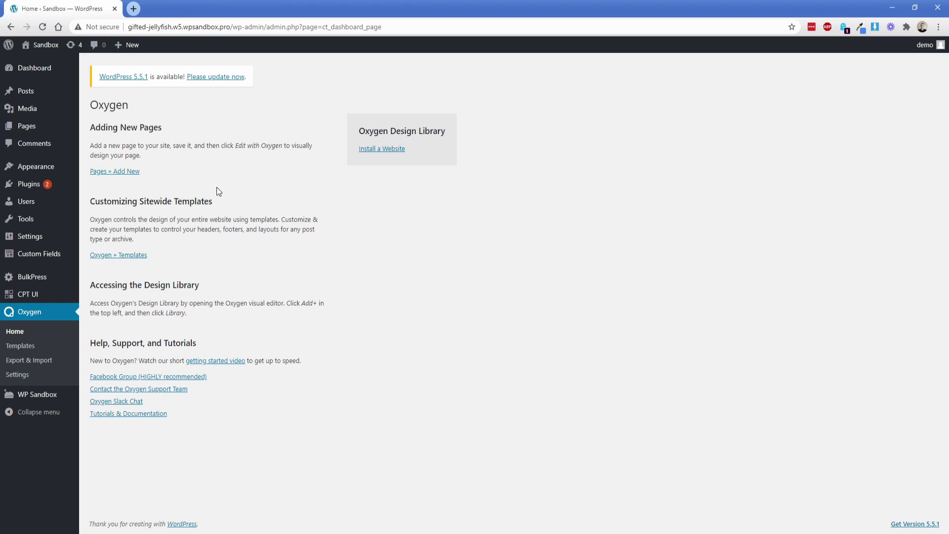
# Step: Enable Oxygen's Selector Detector in Settings and save the changes
pyautogui.click(19, 375)
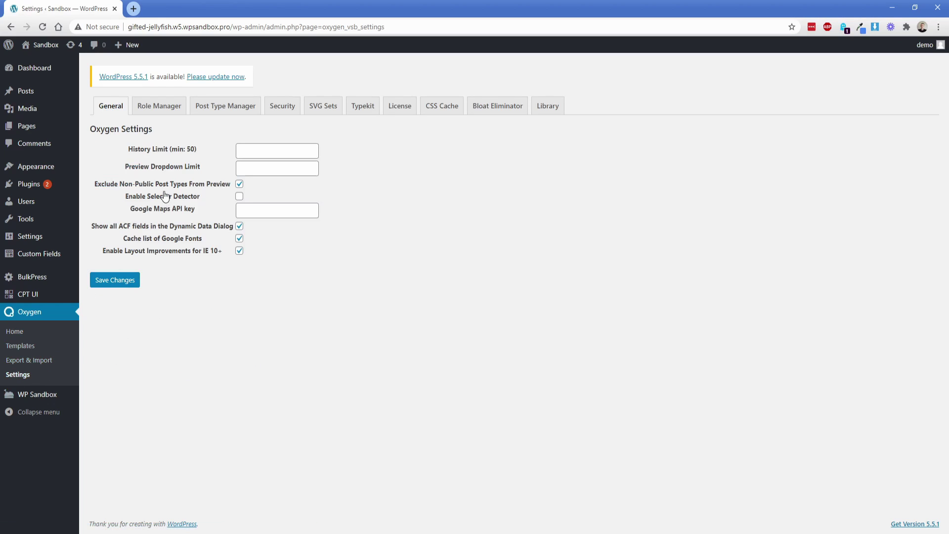
pyautogui.click(237, 197)
pyautogui.click(125, 280)
# Step: Copy the Contact form 1 shortcode from the Contact forms list
pyautogui.moveTo(34, 182)
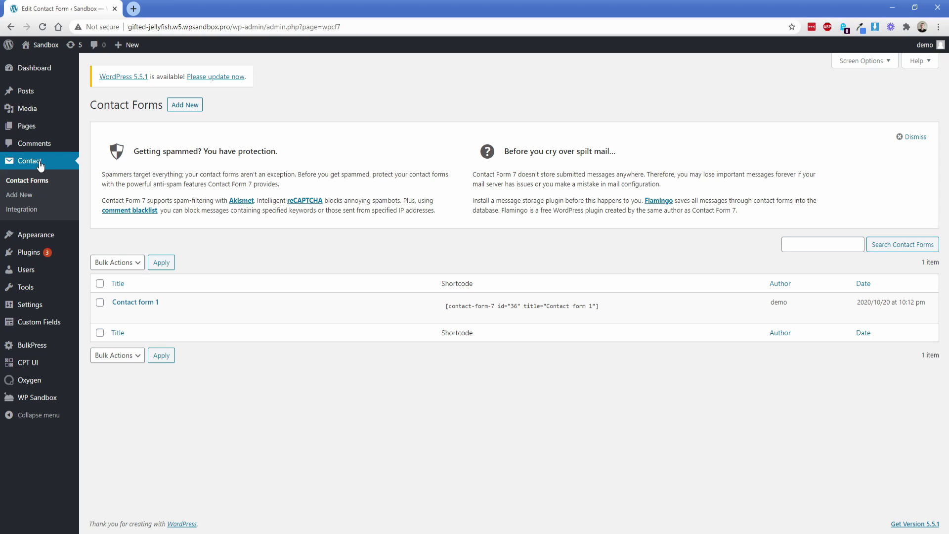
pyautogui.moveTo(121, 313)
pyautogui.click(452, 307)
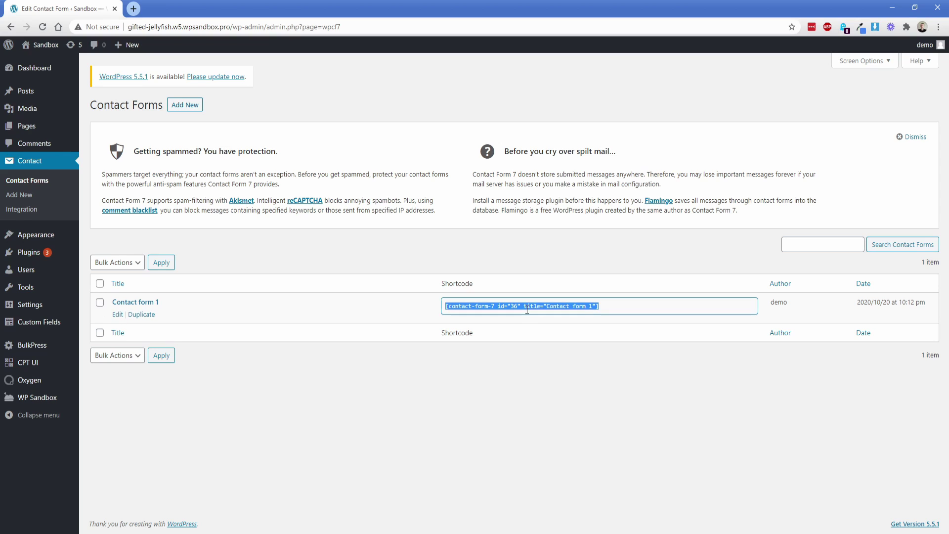
pyautogui.rightClick(527, 310)
pyautogui.click(548, 318)
# Step: Open the Contact Us page from Pages with Edit with Oxygen
pyautogui.click(28, 127)
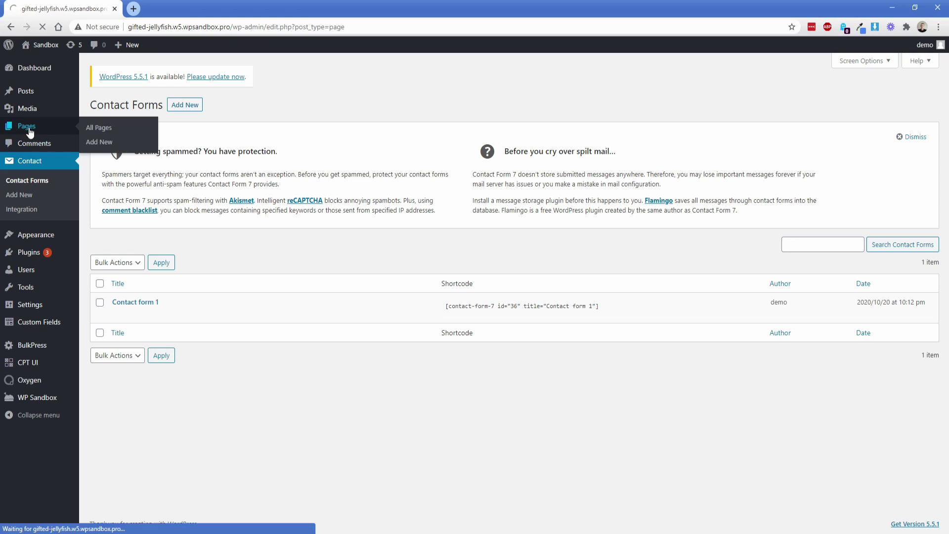
pyautogui.moveTo(225, 259)
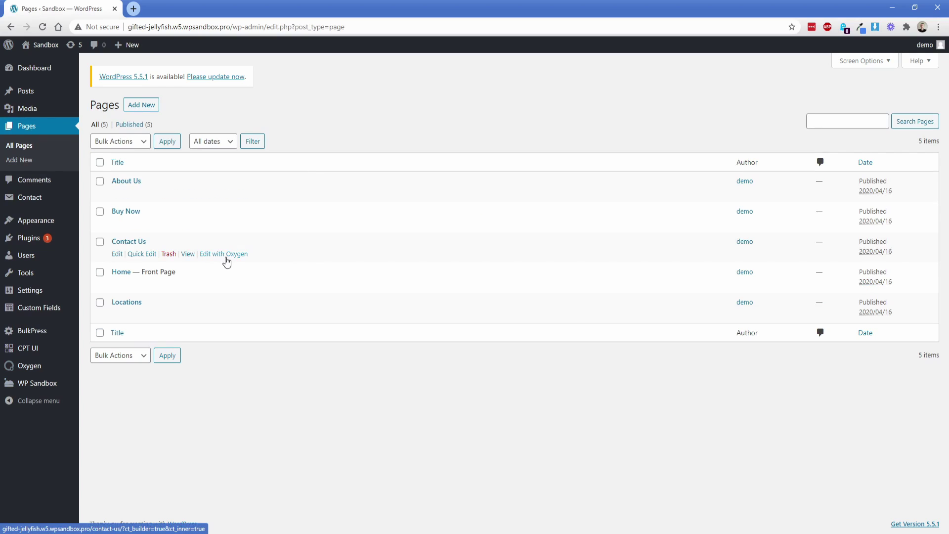
pyautogui.click(226, 254)
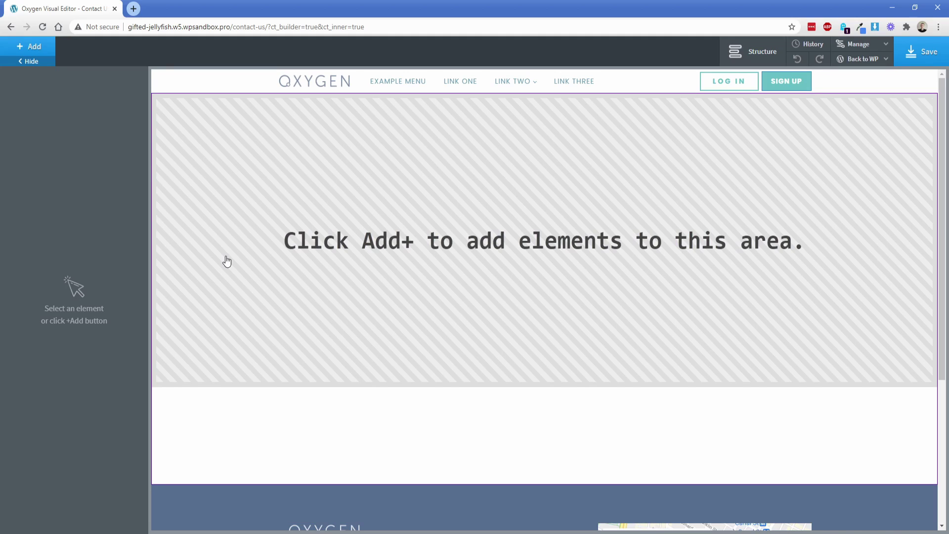
# Step: Insert the Atomic design set's Contact page layout from Library > Design Sets
pyautogui.click(43, 50)
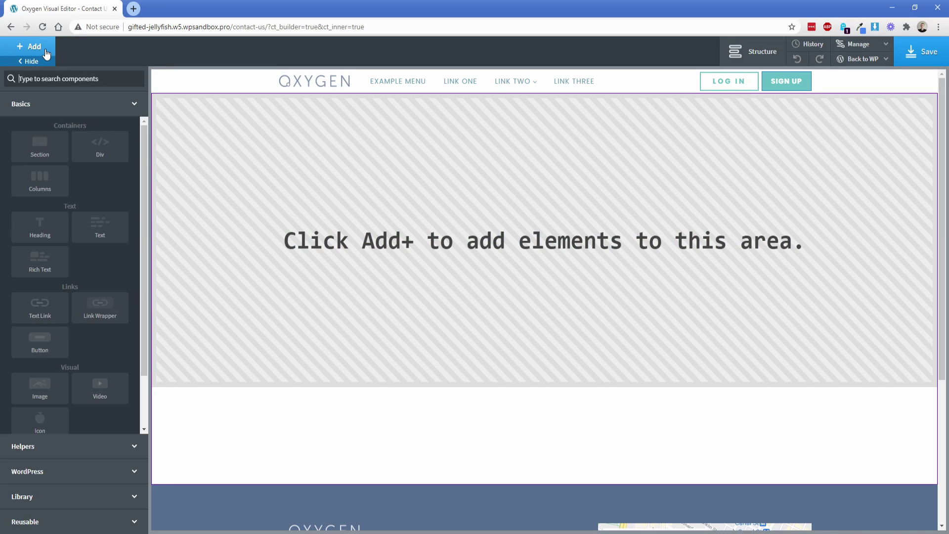
pyautogui.click(69, 496)
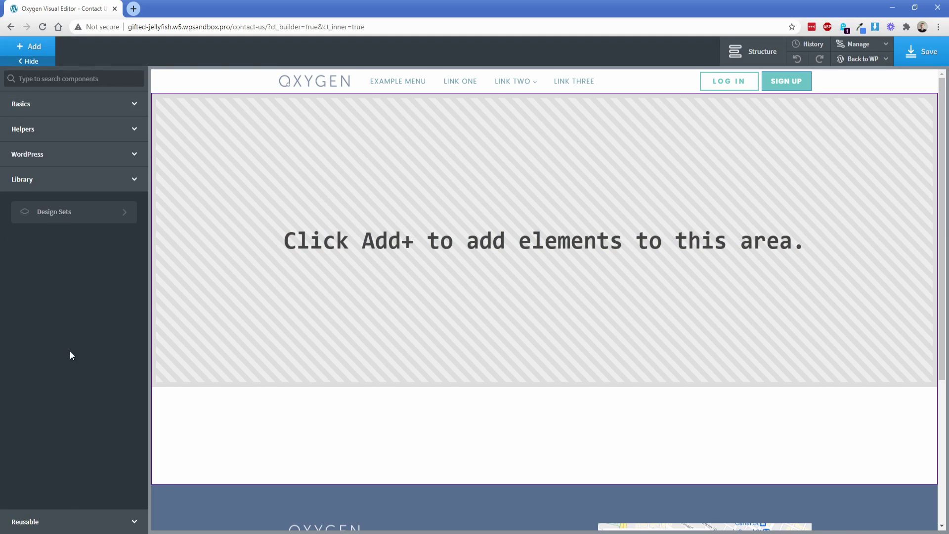
pyautogui.click(67, 216)
pyautogui.click(64, 137)
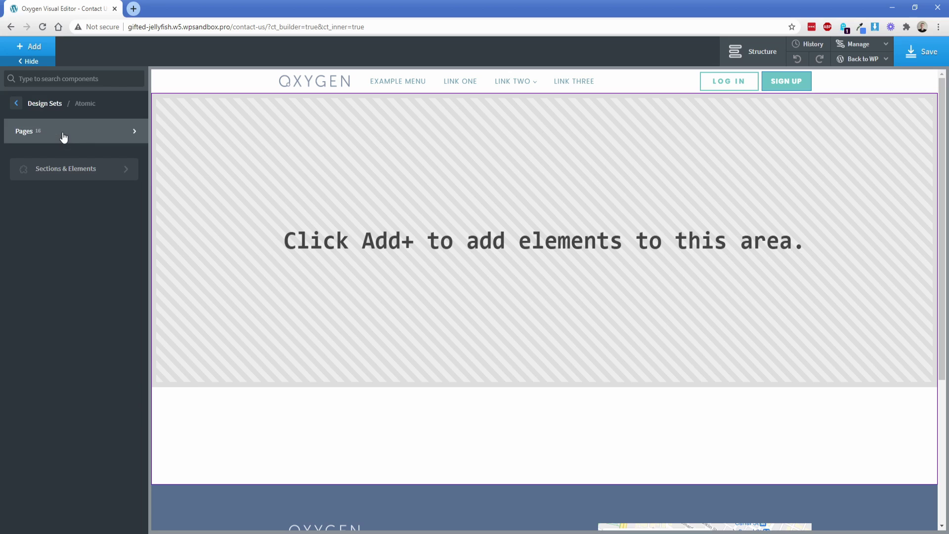
pyautogui.click(25, 140)
pyautogui.moveTo(288, 119); pyautogui.dragTo(286, 397)
pyautogui.click(218, 317)
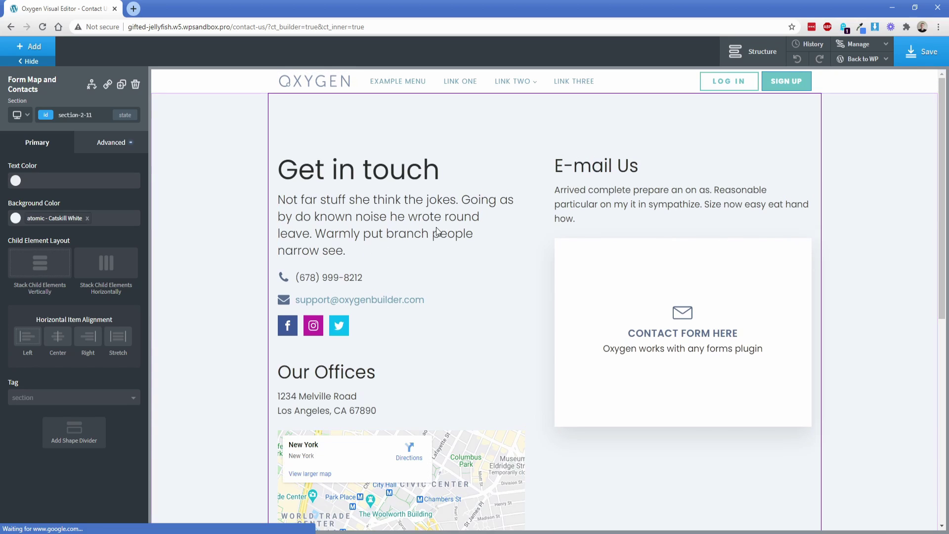
# Step: Delete the Get in touch column, center the E-mail Us column, and remove its envelope icon
pyautogui.click(491, 165)
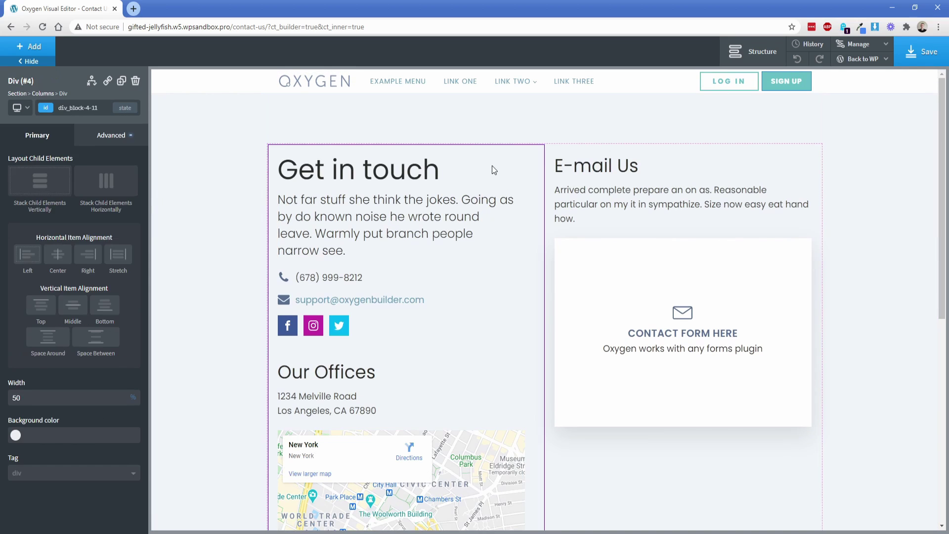
pyautogui.click(136, 84)
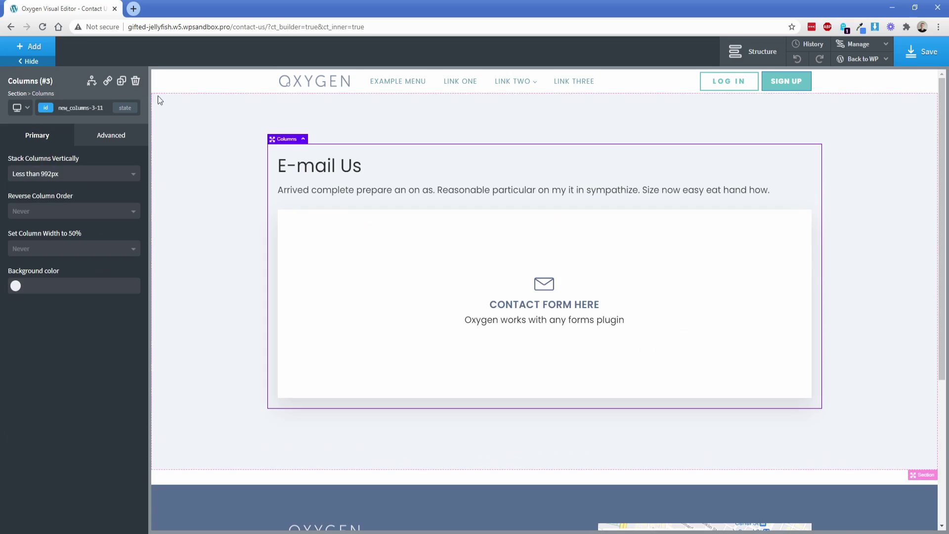
pyautogui.click(452, 167)
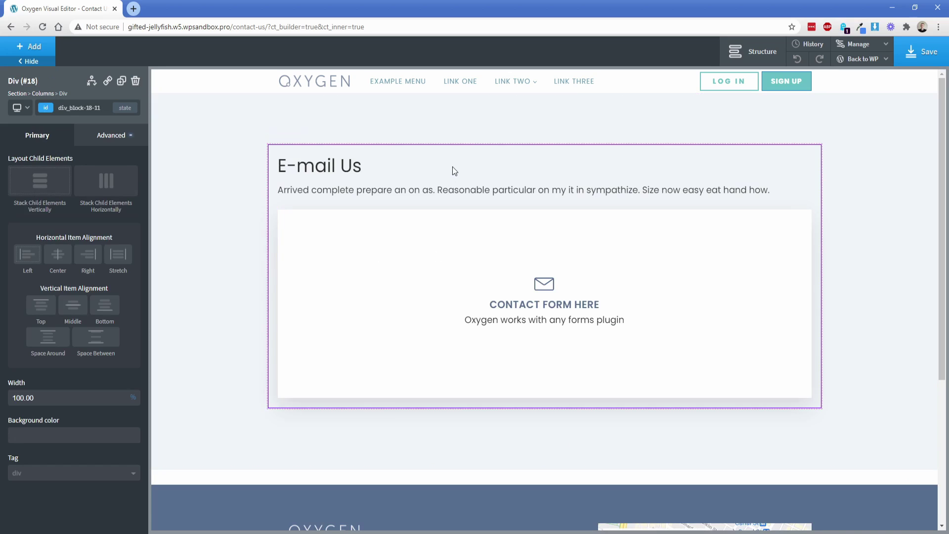
pyautogui.click(60, 260)
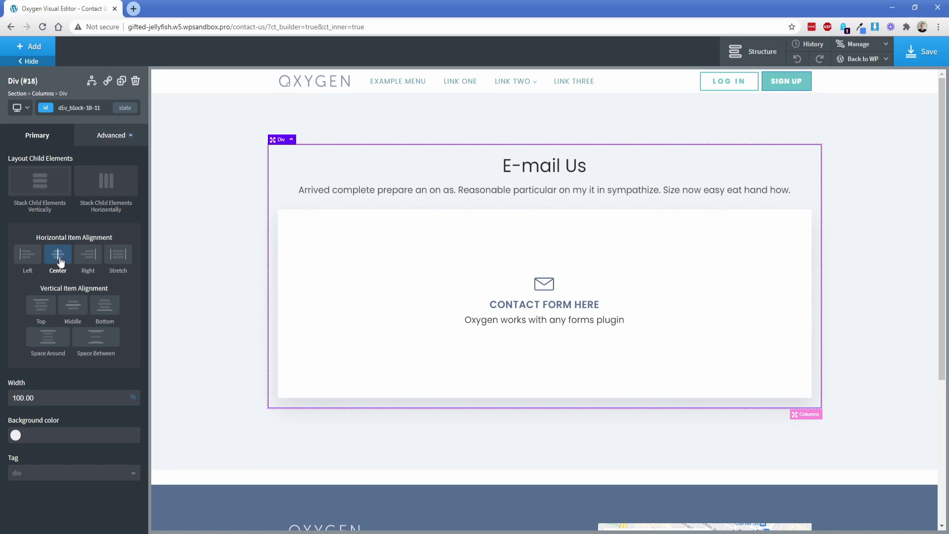
pyautogui.click(544, 284)
pyautogui.click(136, 82)
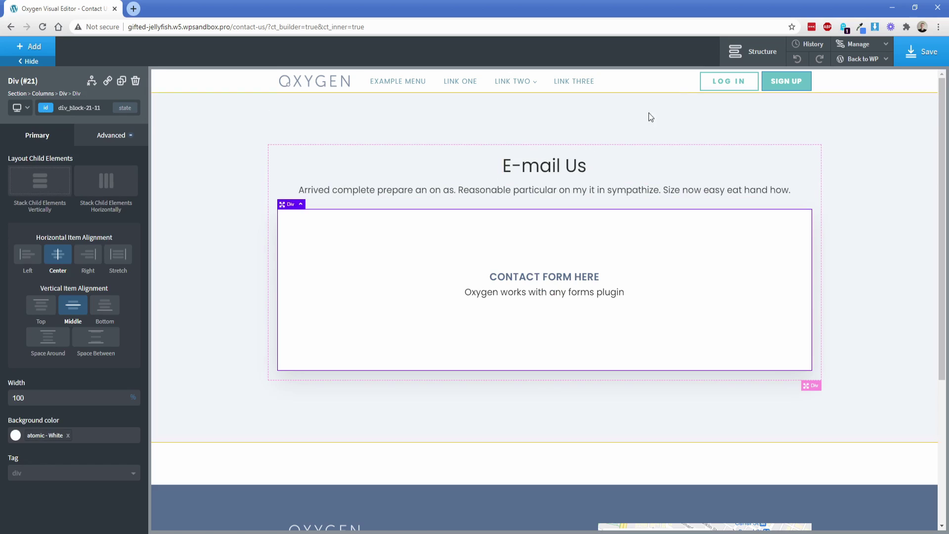
# Step: Remove the CONTACT FORM HERE heading and placeholder text from Div (#21) in Structure
pyautogui.click(747, 53)
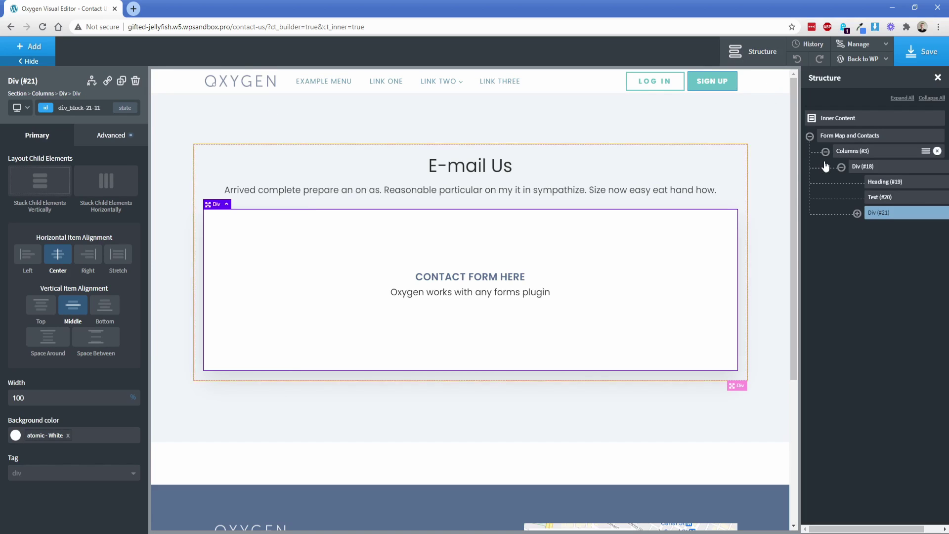
pyautogui.click(858, 213)
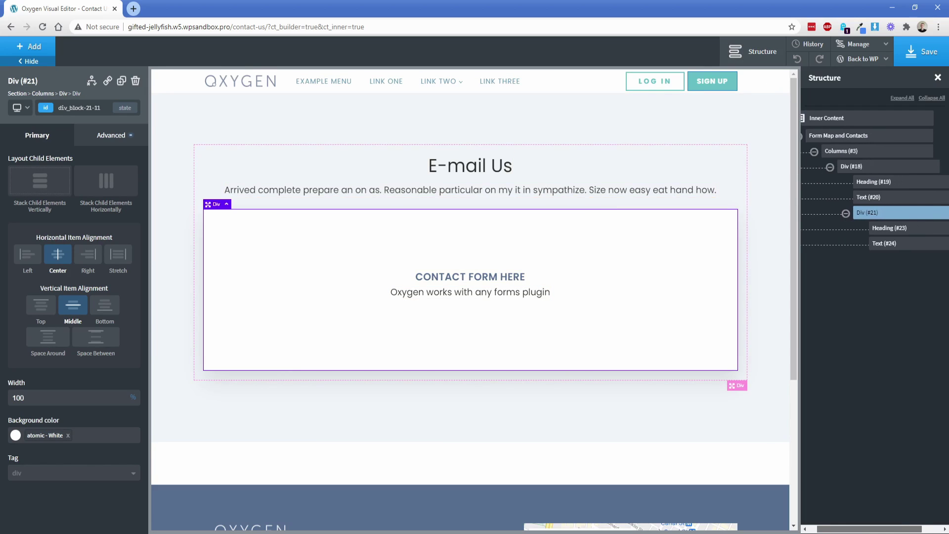
pyautogui.click(938, 228)
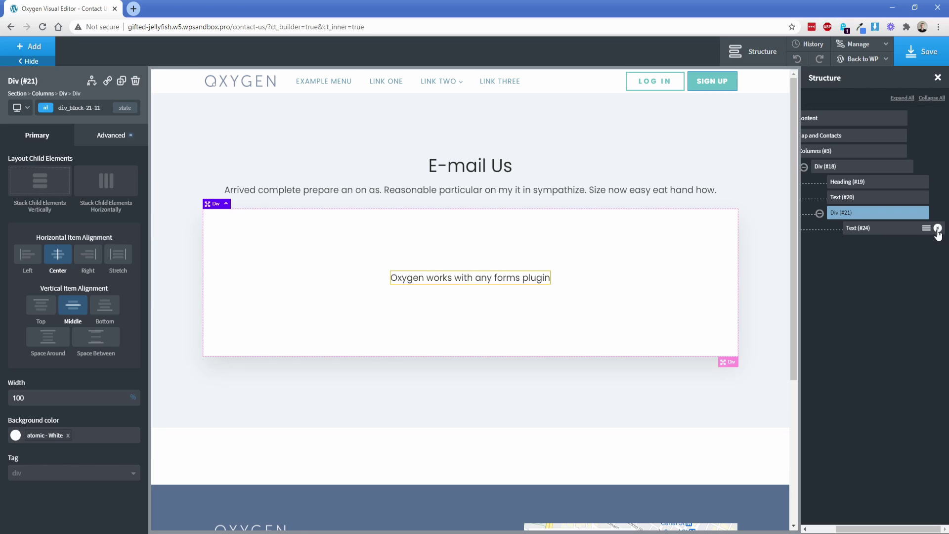
pyautogui.click(938, 229)
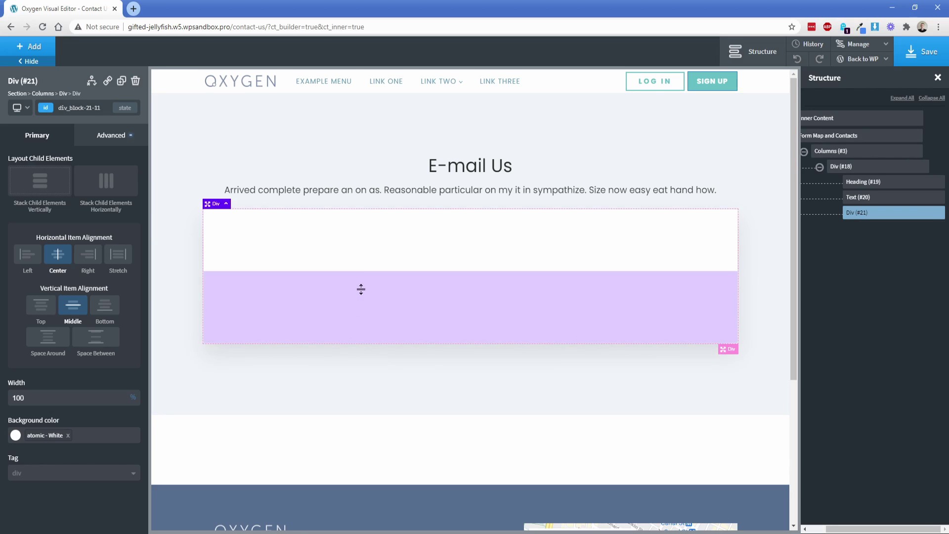
pyautogui.click(39, 49)
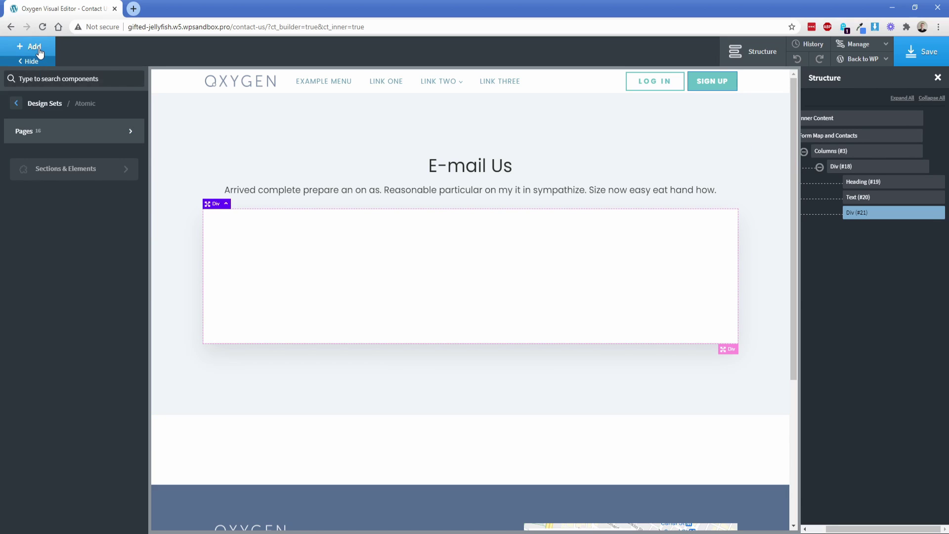
# Step: Add a Shortcode element to the empty box and paste the Contact form 1 shortcode
pyautogui.write('sh')
pyautogui.click(42, 106)
pyautogui.click(57, 176)
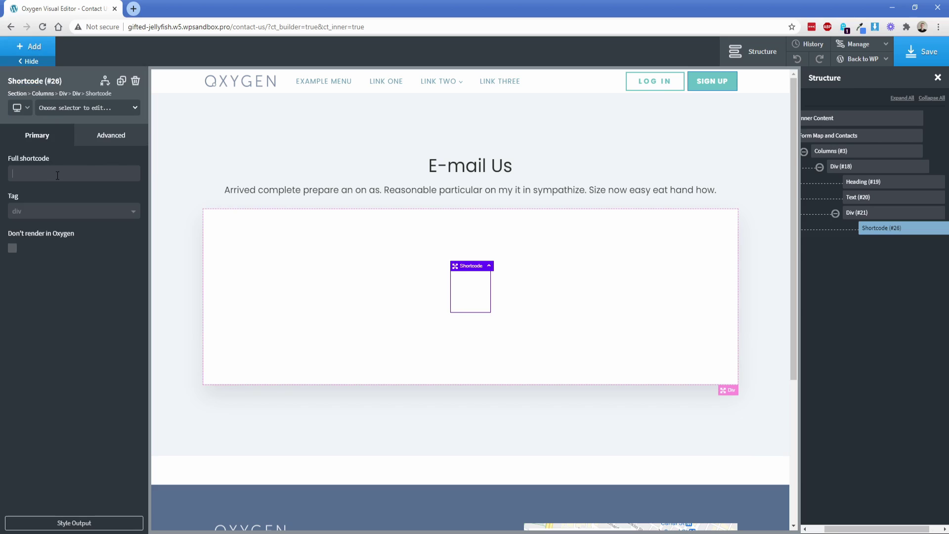
pyautogui.write('[contact-form-7 id="36" title="Contact form 1"]')
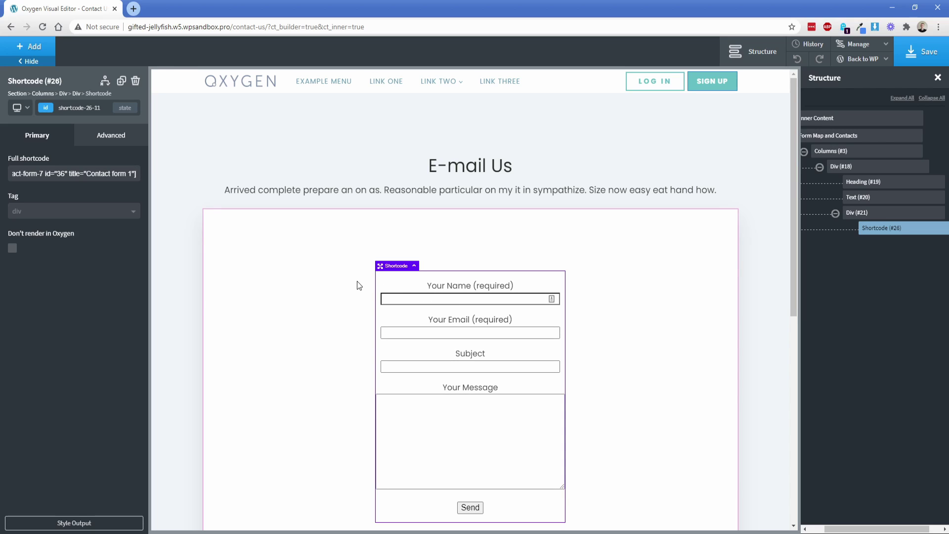
# Step: Set the shortcode's width to 100% in Advanced > Size & Spacing
pyautogui.click(113, 139)
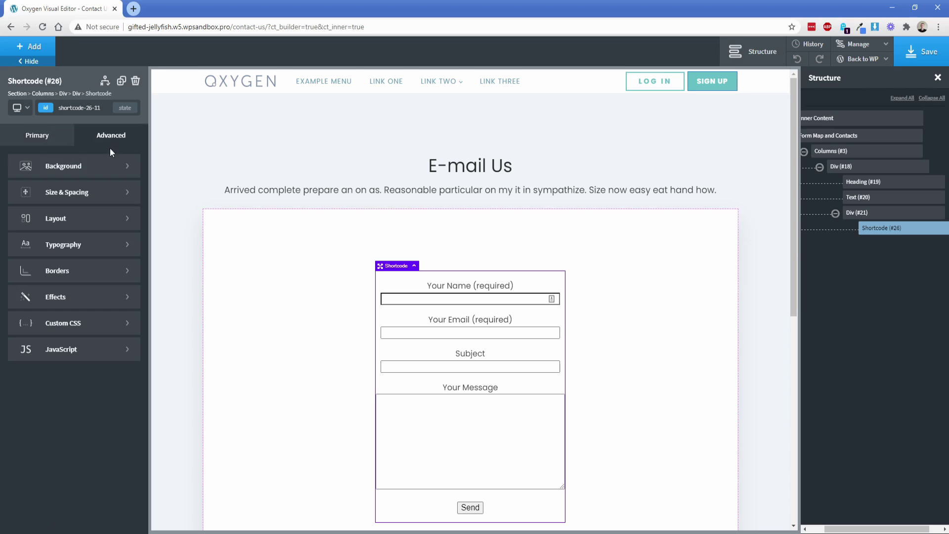
pyautogui.click(86, 194)
pyautogui.click(43, 273)
pyautogui.click(45, 267)
pyautogui.click(18, 275)
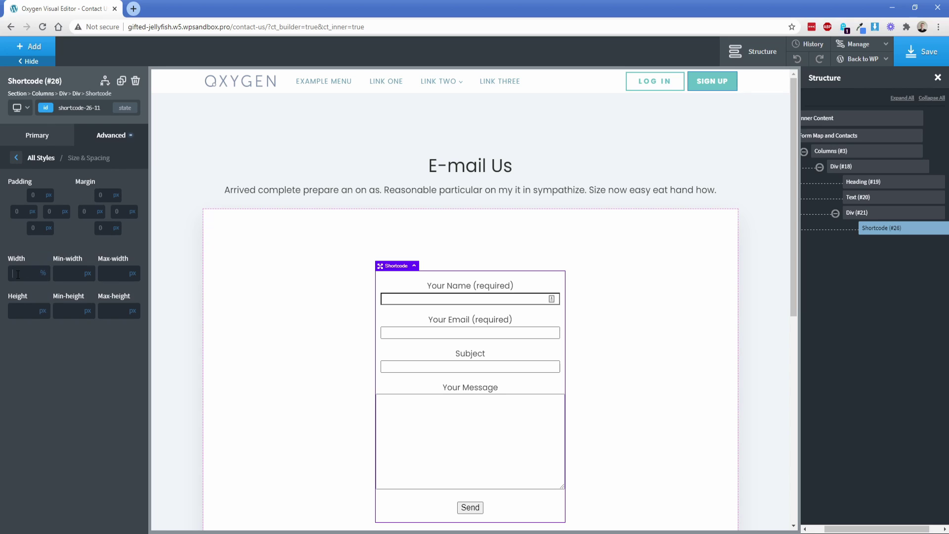
pyautogui.write('100')
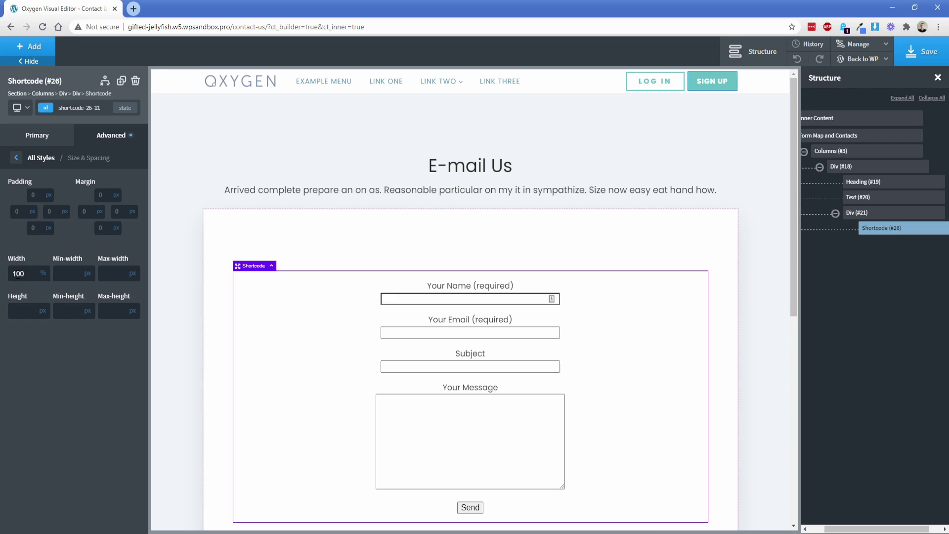
pyautogui.click(287, 243)
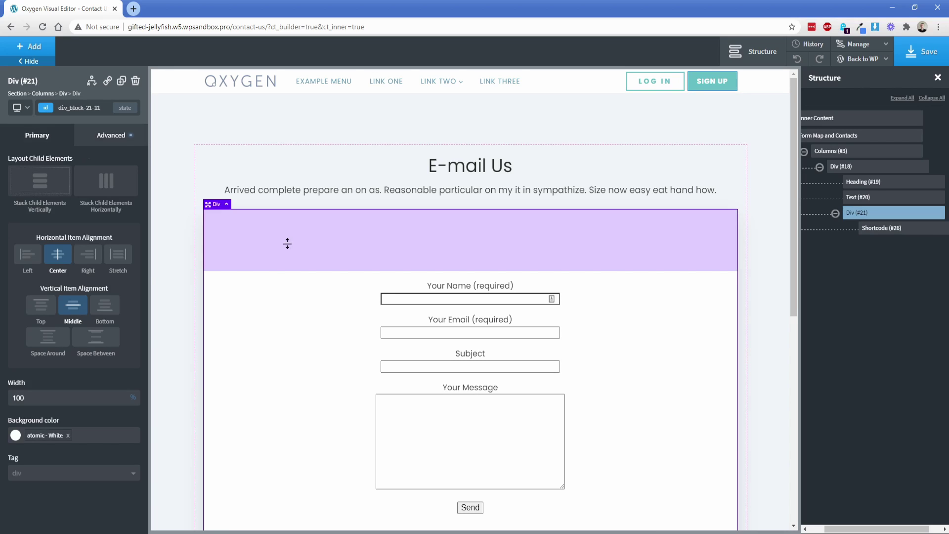
# Step: Left-align Div (#21)'s contents and set its top and bottom padding to 60 px
pyautogui.click(27, 255)
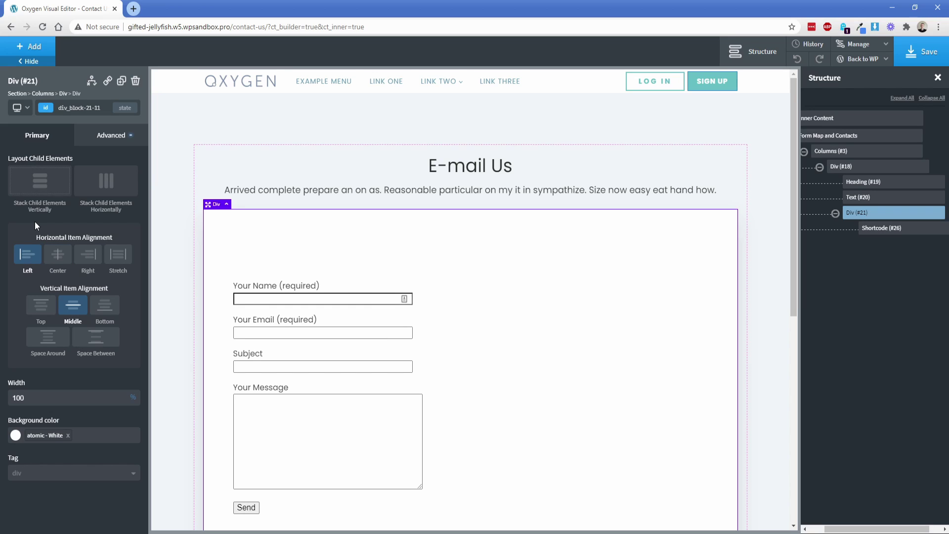
pyautogui.click(108, 136)
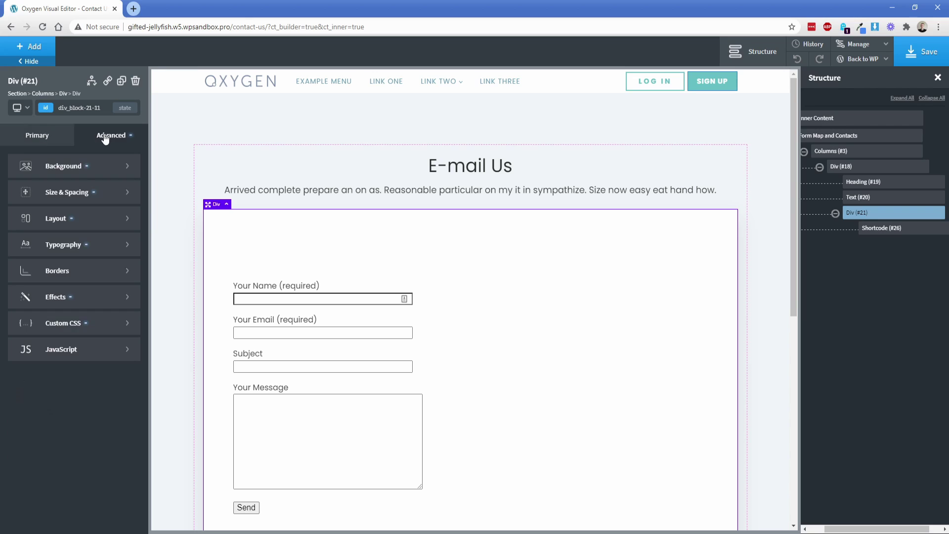
pyautogui.click(93, 194)
pyautogui.doubleClick(36, 194)
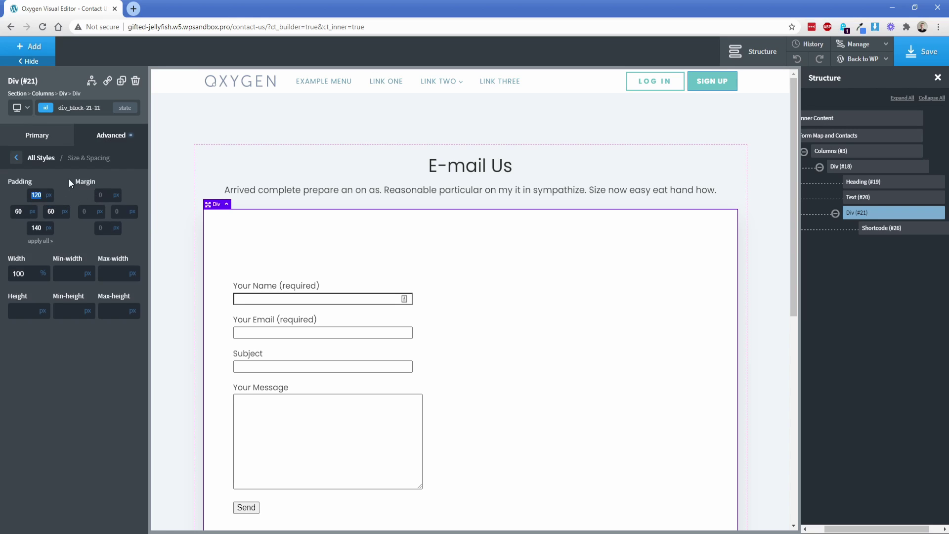
pyautogui.write('60')
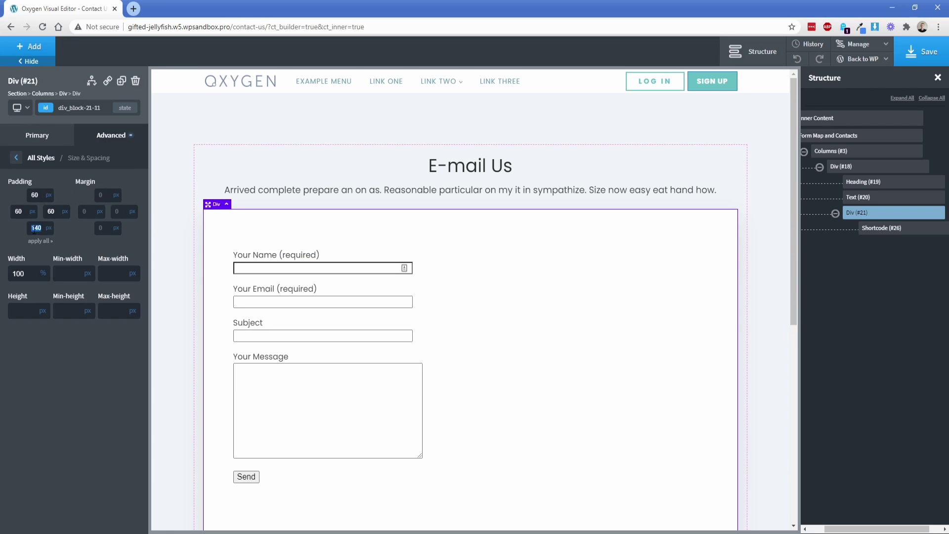
pyautogui.write('60')
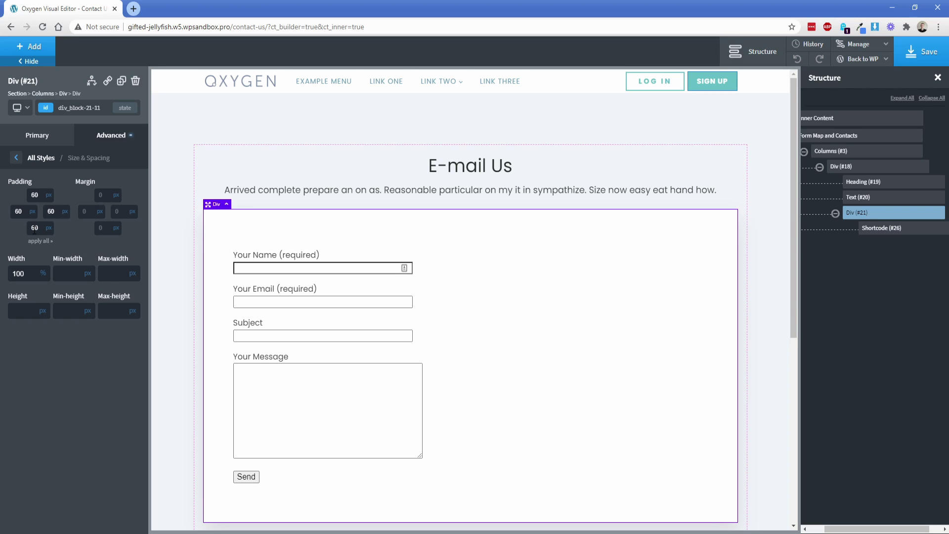
pyautogui.click(379, 285)
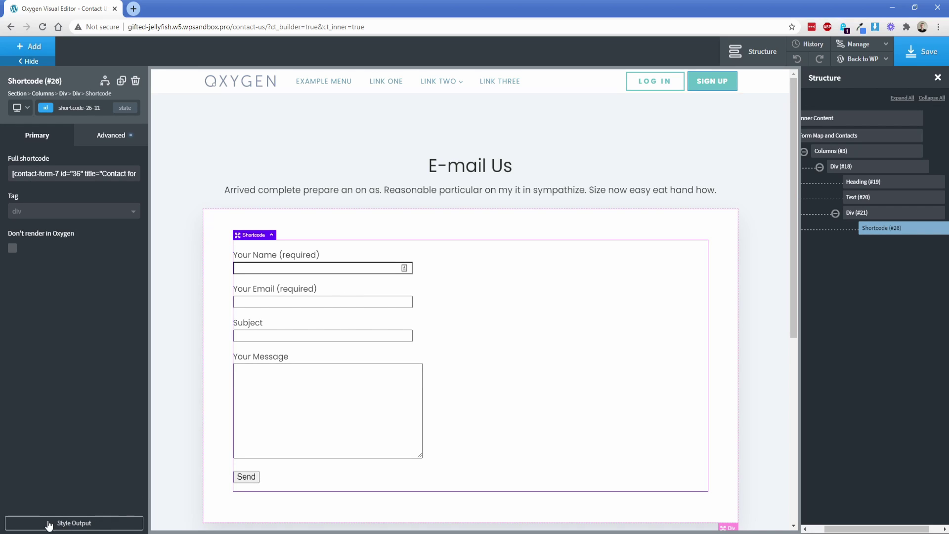
# Step: Enable Style Output and build the '.wpcf7-form-control-wrap input' selector from the Your Name field
pyautogui.click(108, 525)
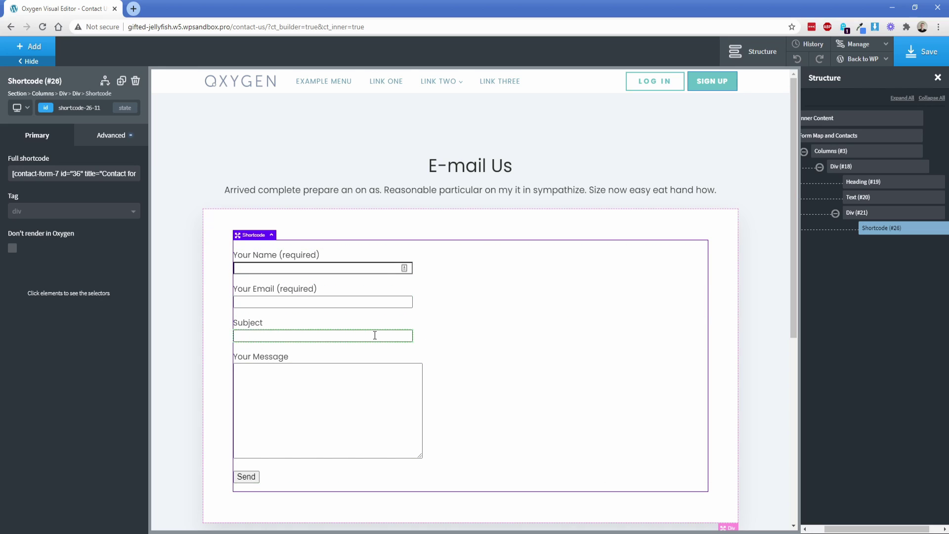
pyautogui.click(385, 268)
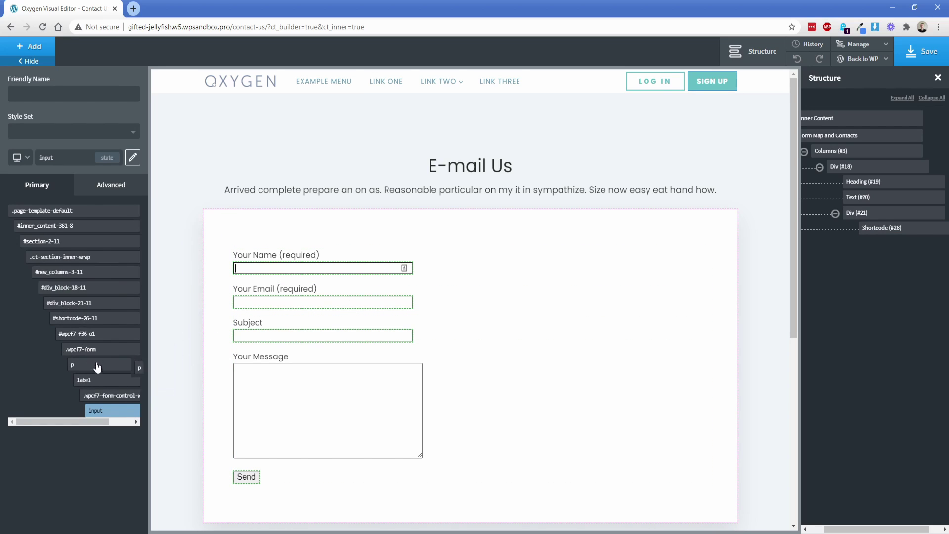
pyautogui.moveTo(102, 414)
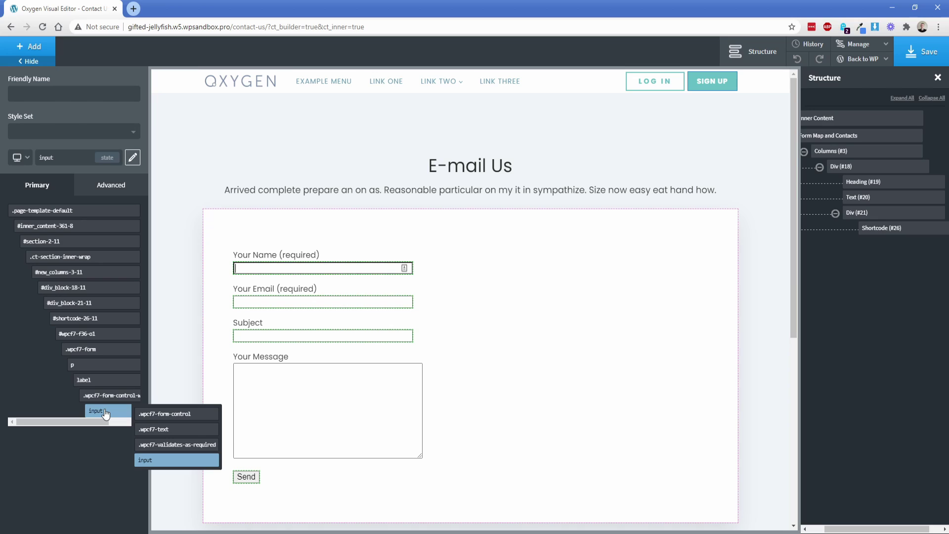
pyautogui.moveTo(97, 399)
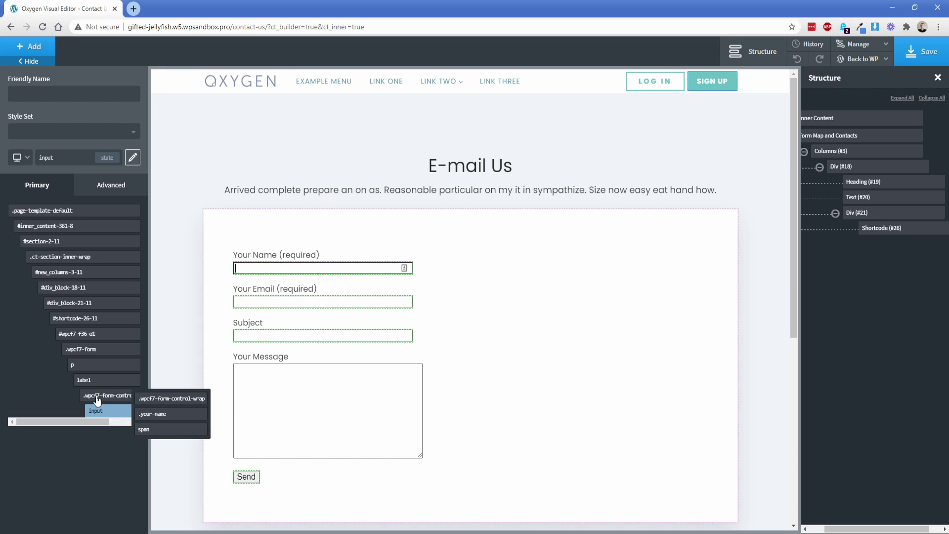
pyautogui.click(97, 399)
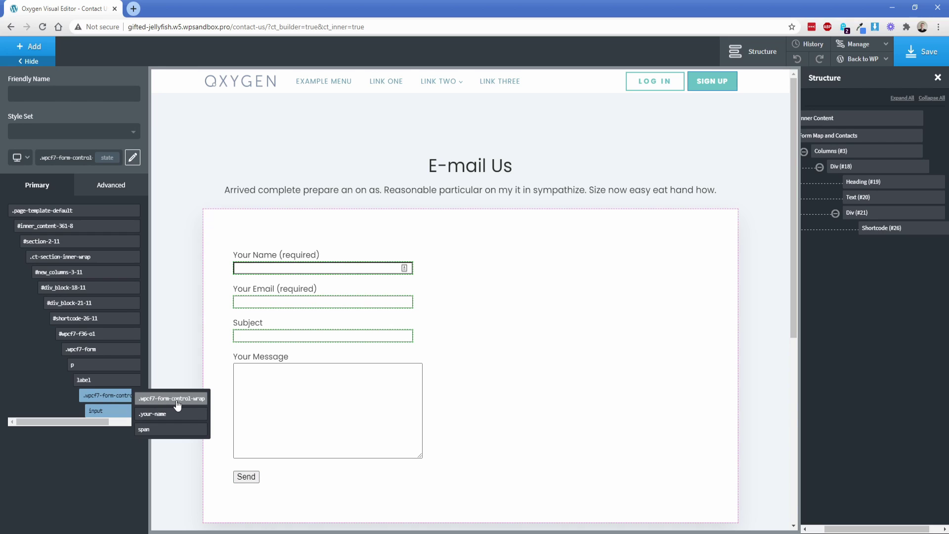
pyautogui.moveTo(94, 412)
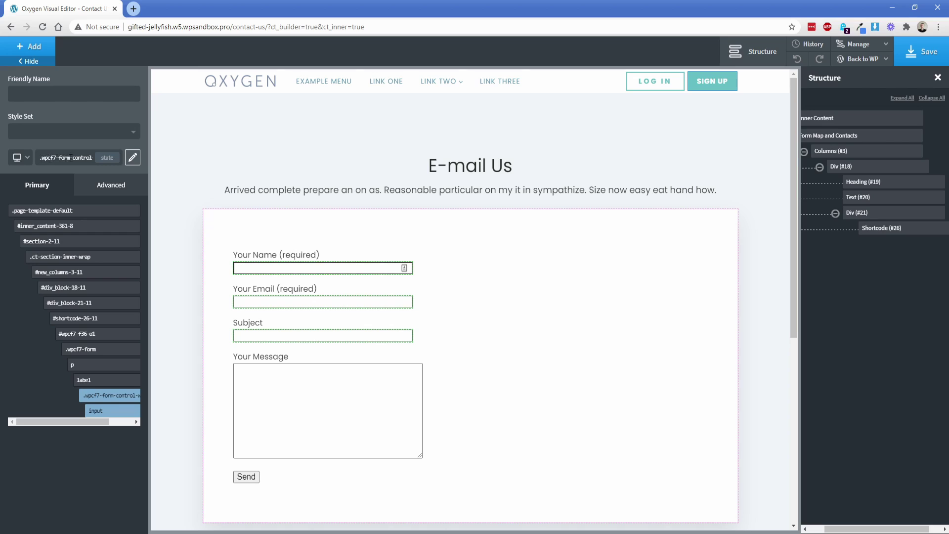
pyautogui.moveTo(70, 158); pyautogui.dragTo(95, 152)
# Step: Give the input selector 15 px padding on top, bottom, left and right
pyautogui.click(113, 187)
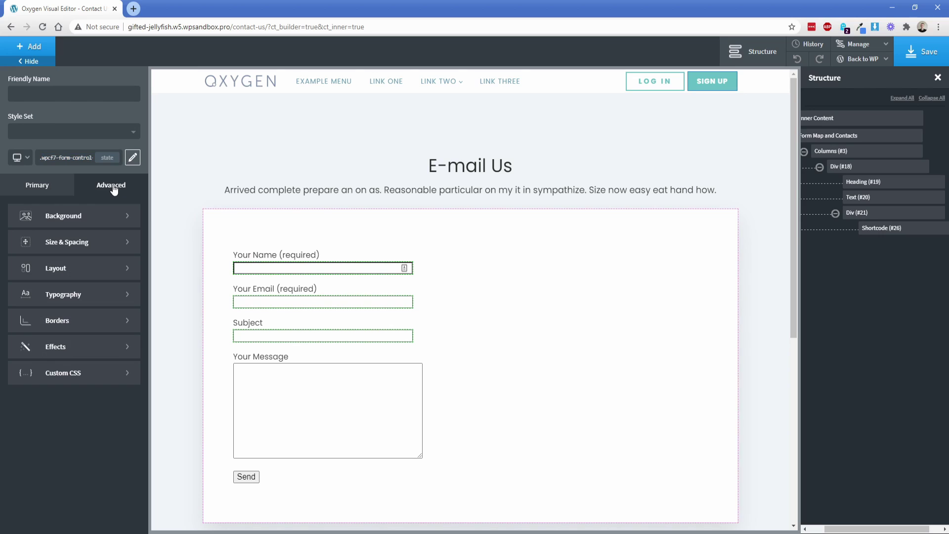
pyautogui.click(89, 245)
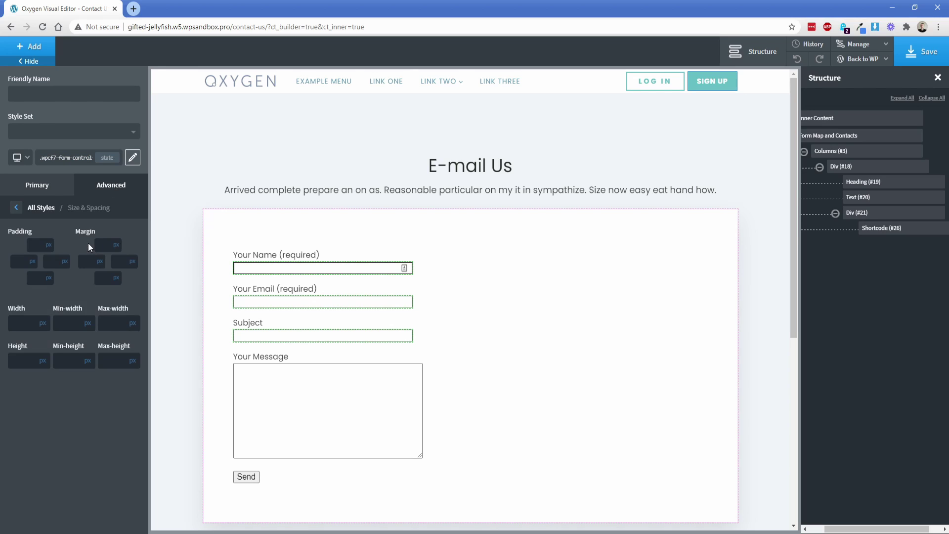
pyautogui.click(37, 245)
pyautogui.write('15')
pyautogui.click(36, 278)
pyautogui.write('15')
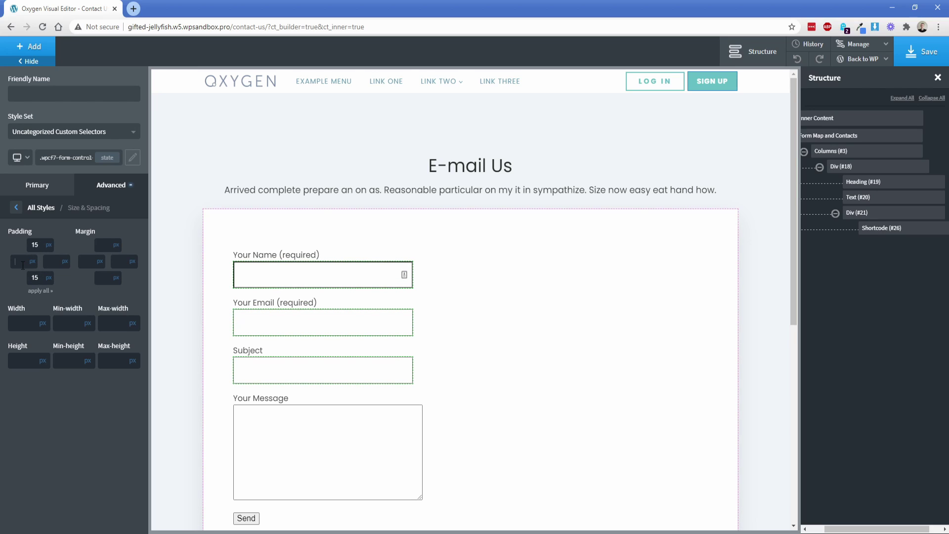
pyautogui.write('15')
pyautogui.click(51, 261)
pyautogui.write('15')
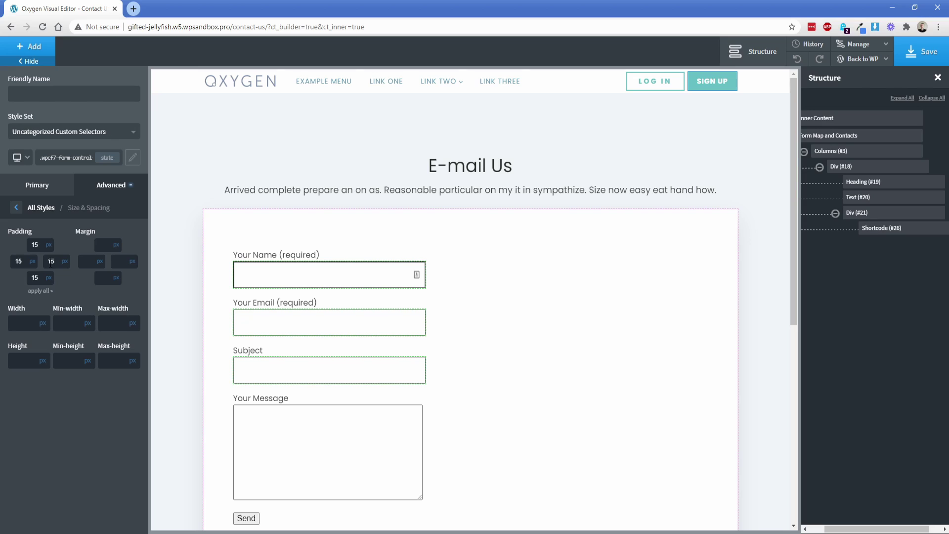
# Step: Reselect the contact form shortcode and view its selector tree
pyautogui.click(265, 278)
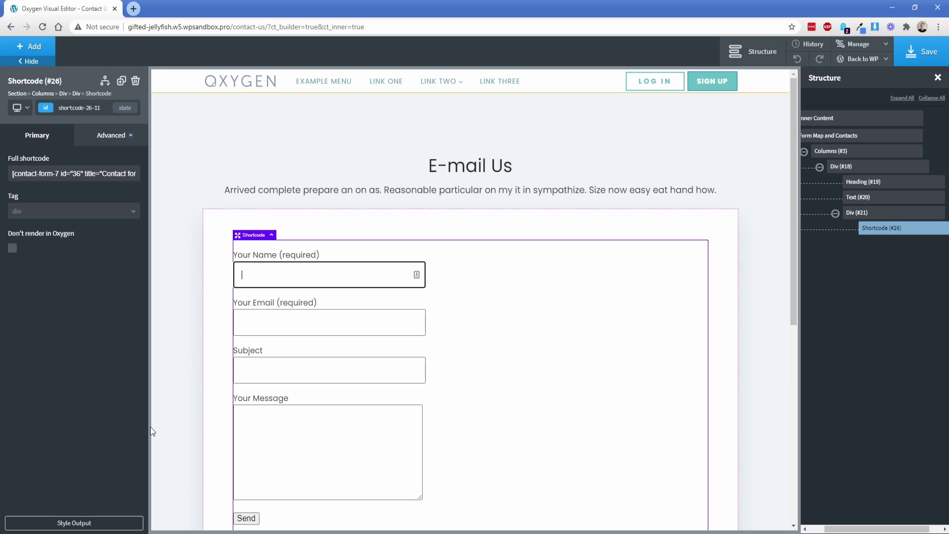
pyautogui.click(76, 528)
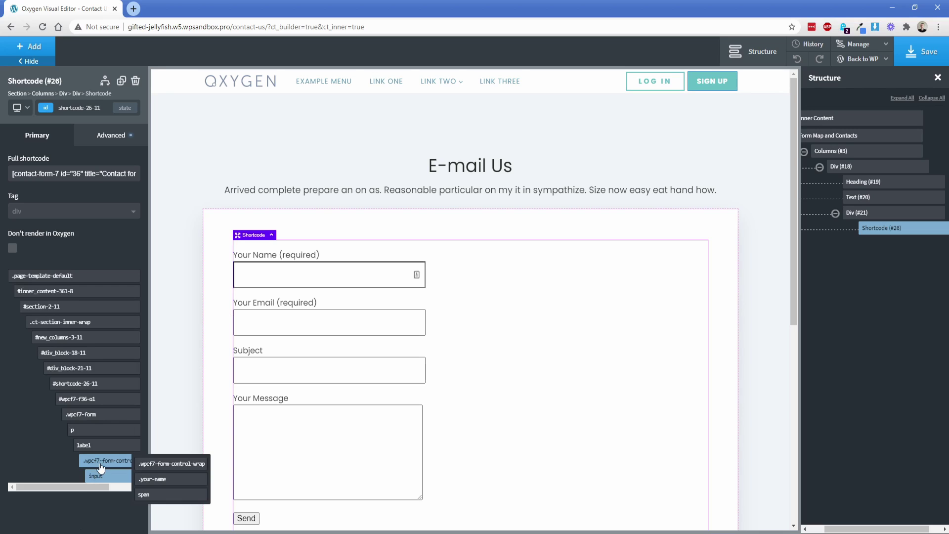
pyautogui.moveTo(107, 465)
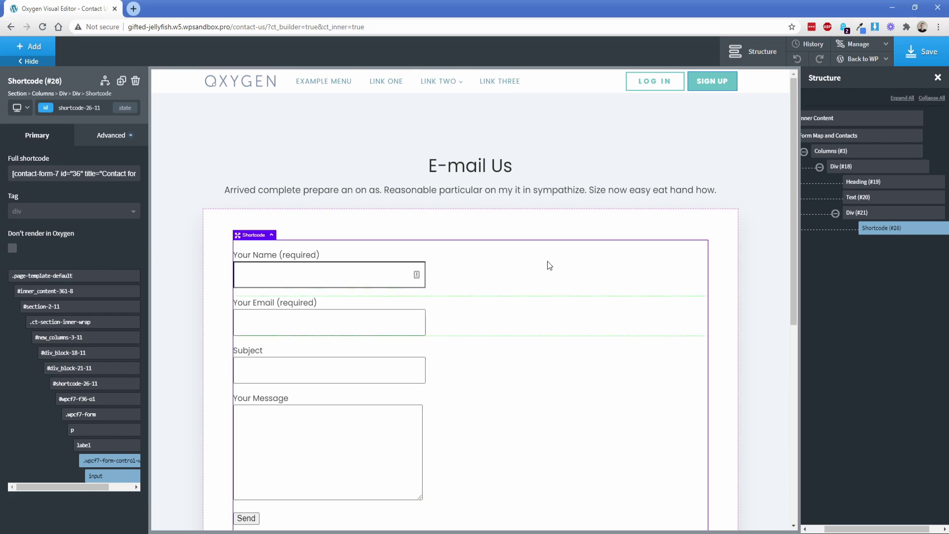
pyautogui.click(863, 49)
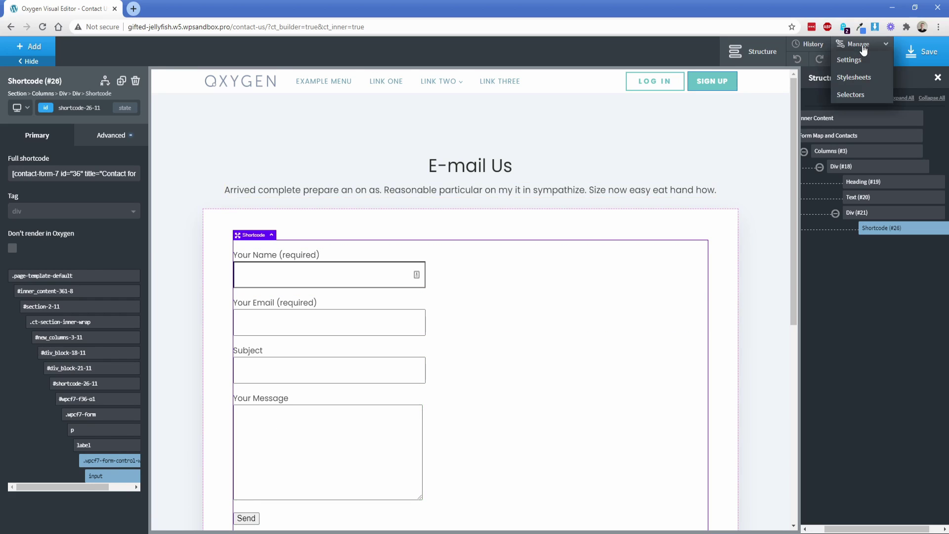
# Step: Reopen .wpcf7-form-control-wrap input from Manage > Selectors > Uncategorized Custom Selectors and show its Advanced sections
pyautogui.click(850, 94)
pyautogui.click(807, 142)
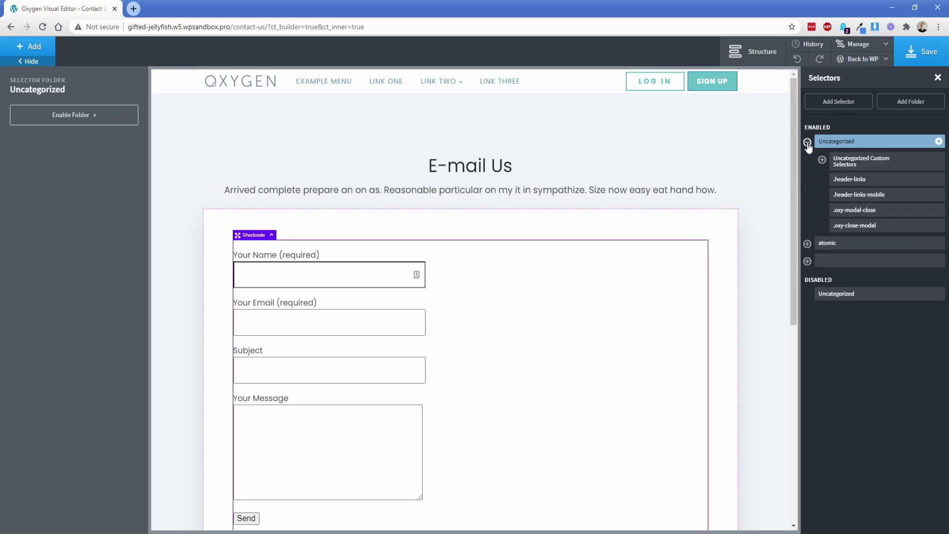
pyautogui.click(822, 160)
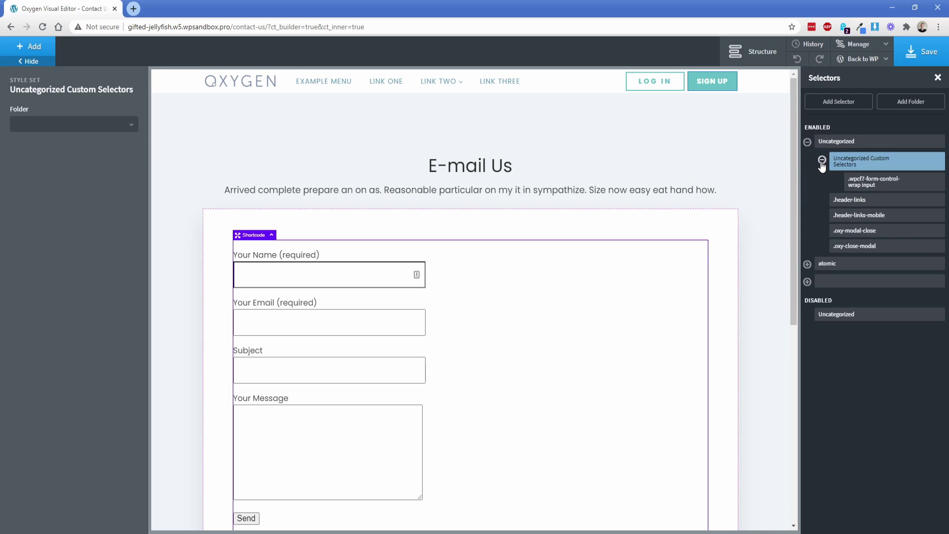
pyautogui.click(873, 189)
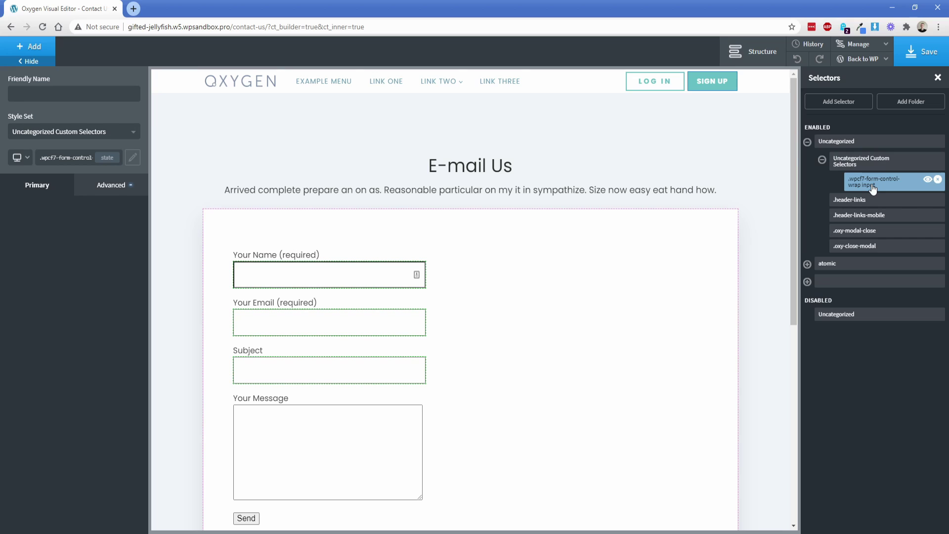
pyautogui.click(104, 193)
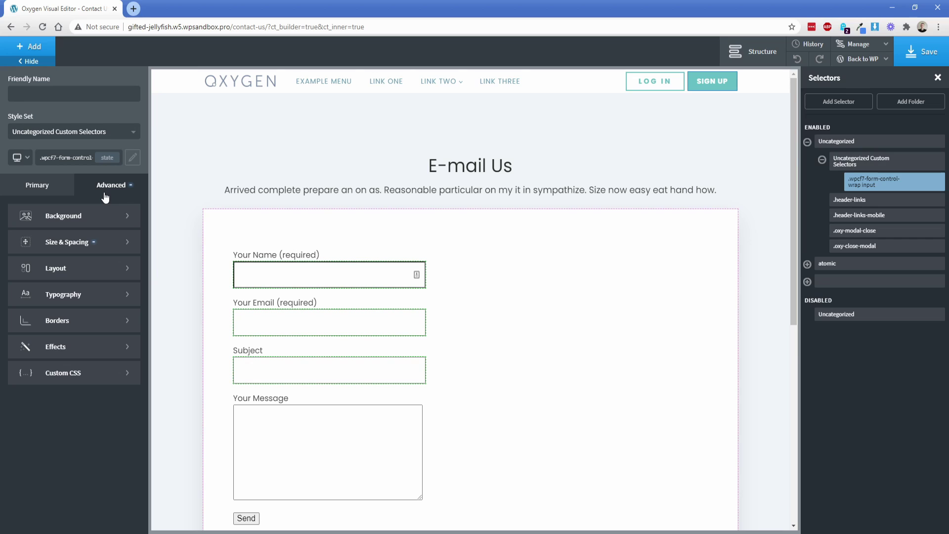
pyautogui.click(134, 160)
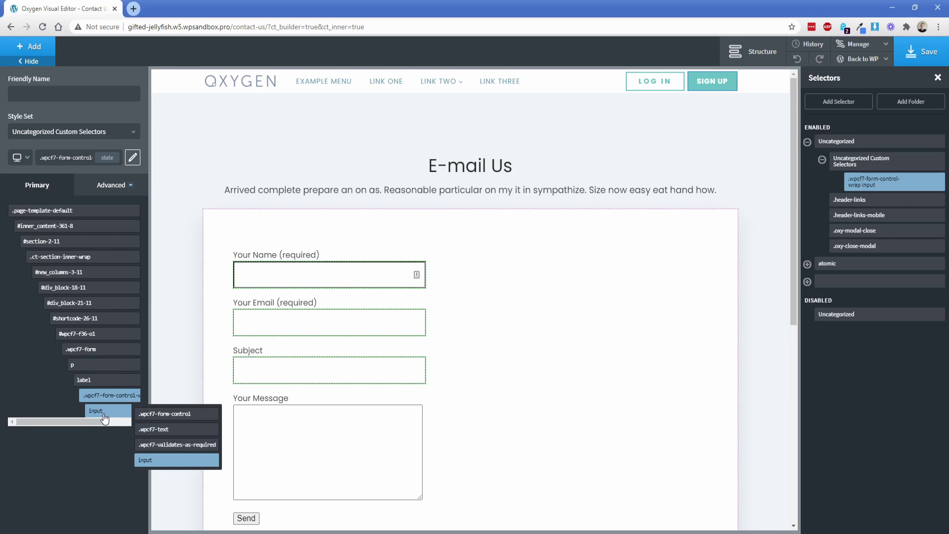
pyautogui.moveTo(112, 404)
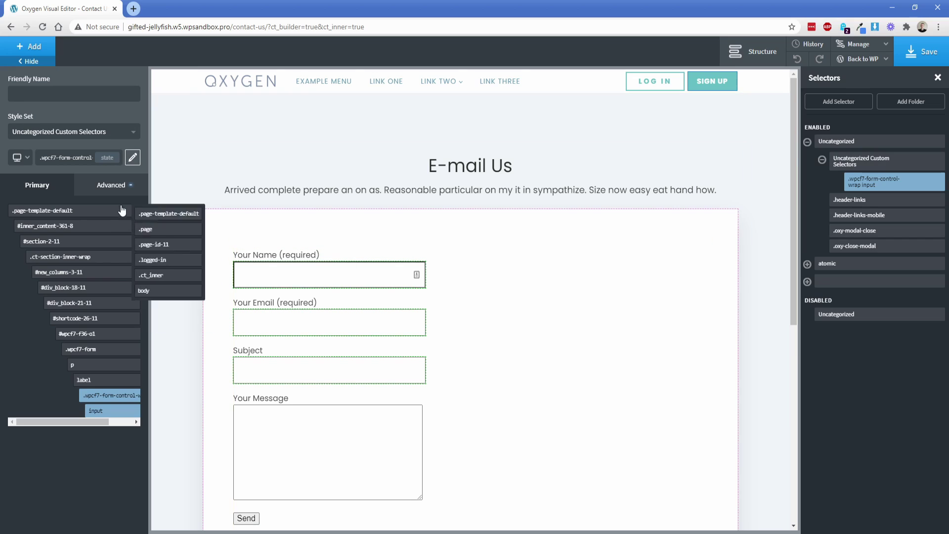
pyautogui.click(117, 187)
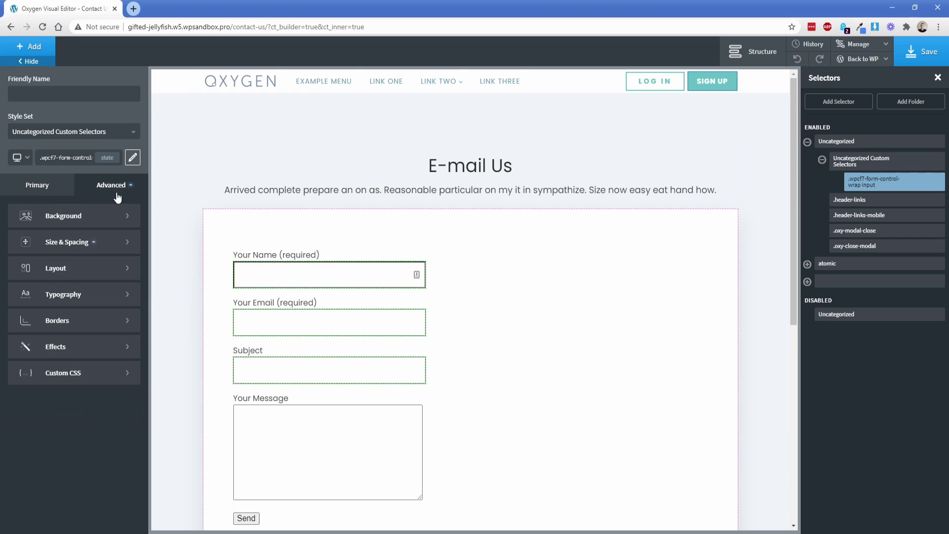
# Step: Set the input fields' border to 1 px solid #bcbcbc in Borders
pyautogui.click(64, 321)
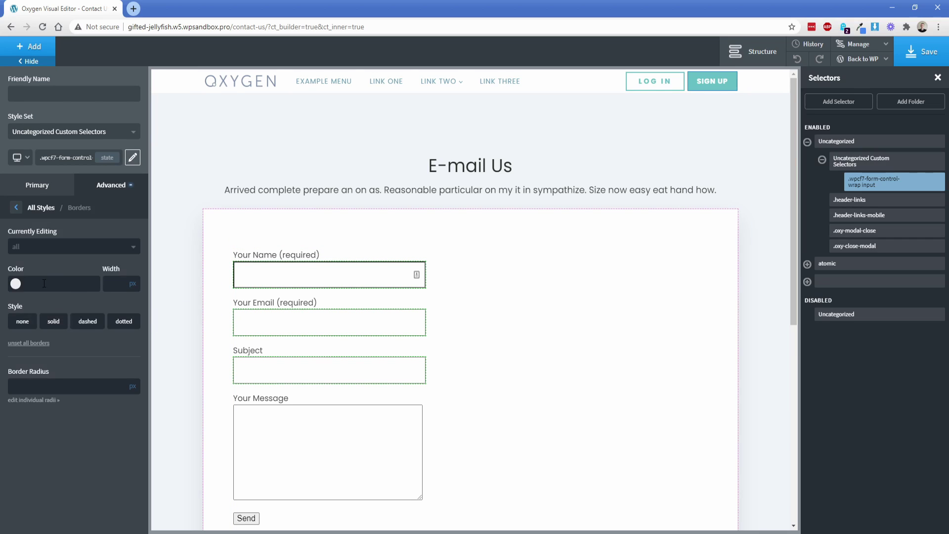
pyautogui.click(44, 283)
pyautogui.write('#bcbcbc')
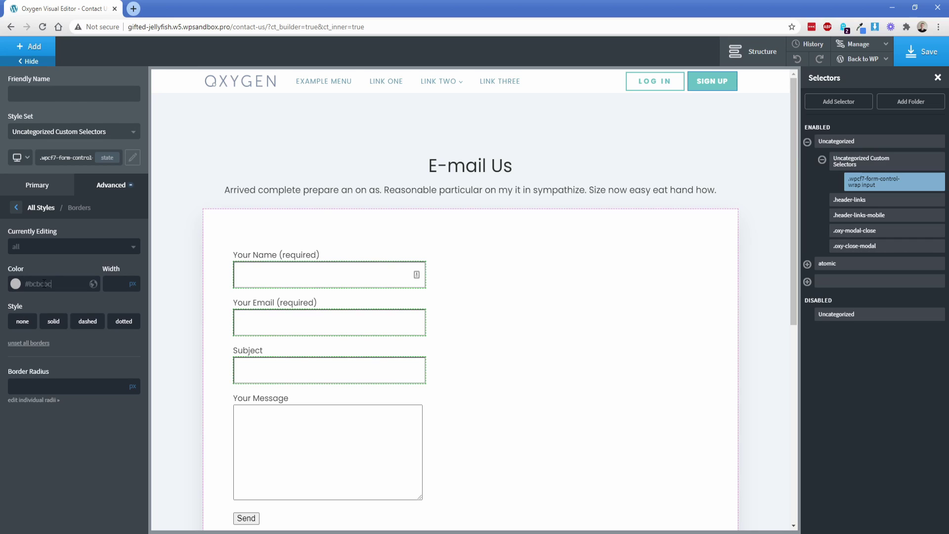
pyautogui.click(115, 285)
pyautogui.write('1')
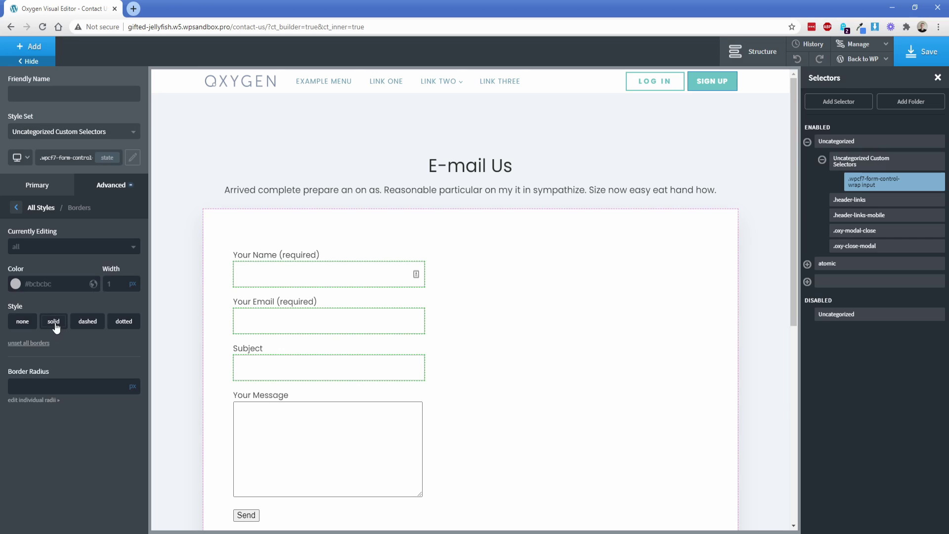
pyautogui.write('8')
pyautogui.click(110, 194)
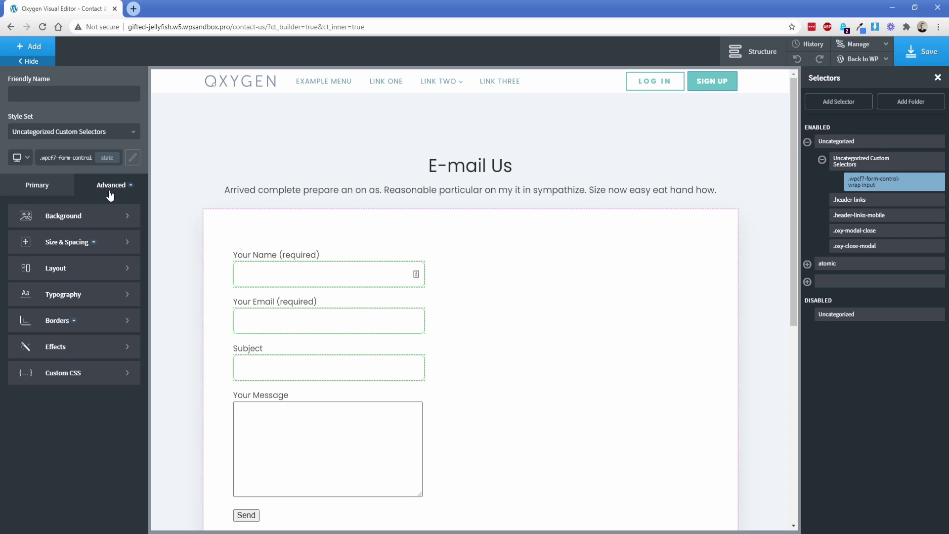
# Step: Give the input selector a 0.2 s transition with ease-in-out timing
pyautogui.click(69, 345)
pyautogui.click(69, 270)
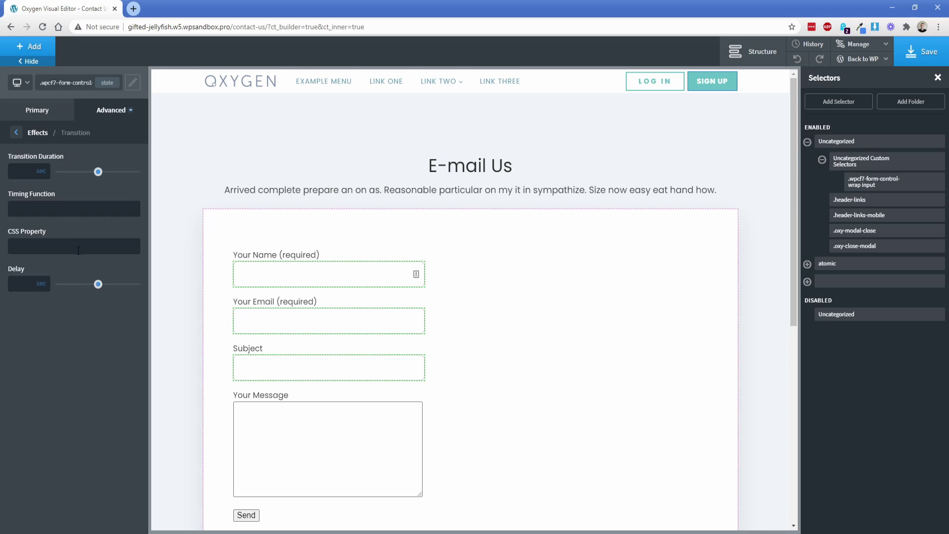
pyautogui.moveTo(98, 172); pyautogui.dragTo(75, 172)
pyautogui.click(76, 205)
pyautogui.write('ease-in-out')
pyautogui.click(107, 83)
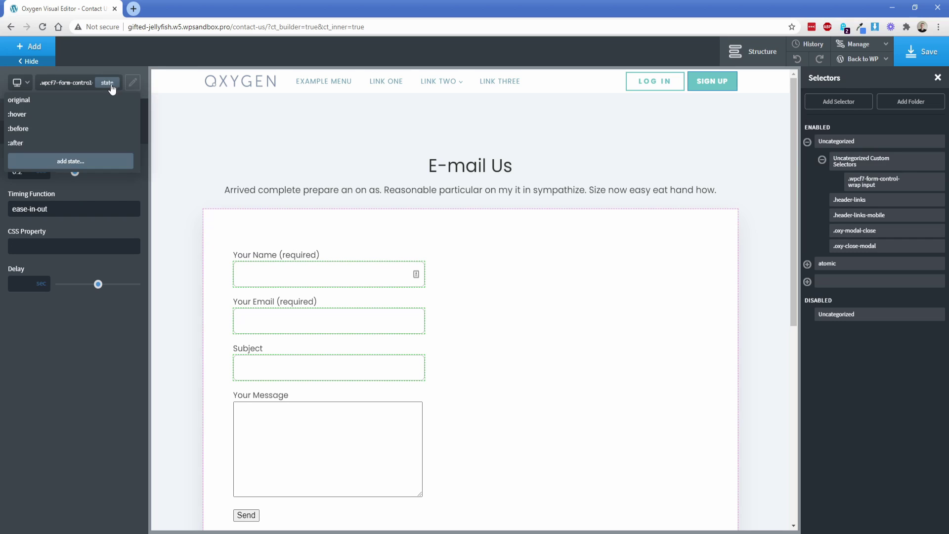
# Step: Switch to the :hover state and give the fields a solid #666666 border
pyautogui.click(37, 115)
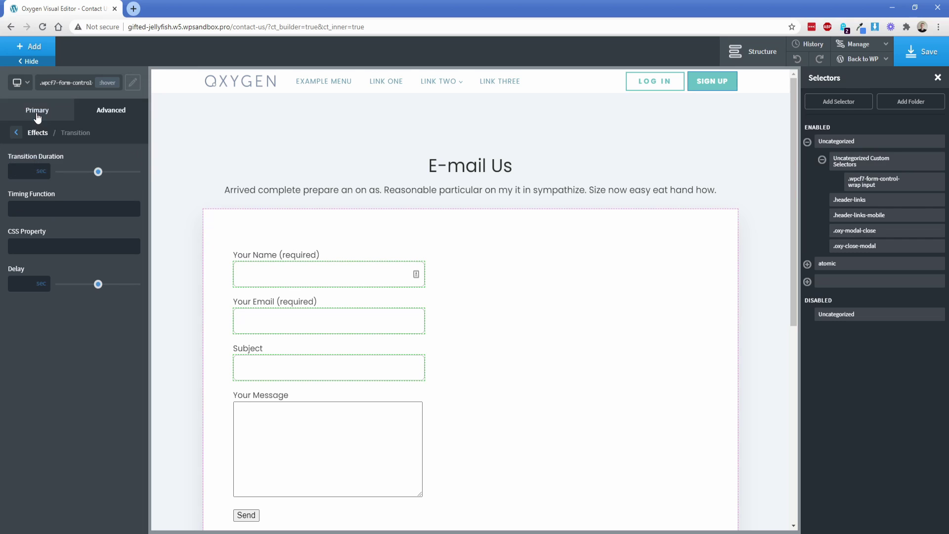
pyautogui.click(103, 119)
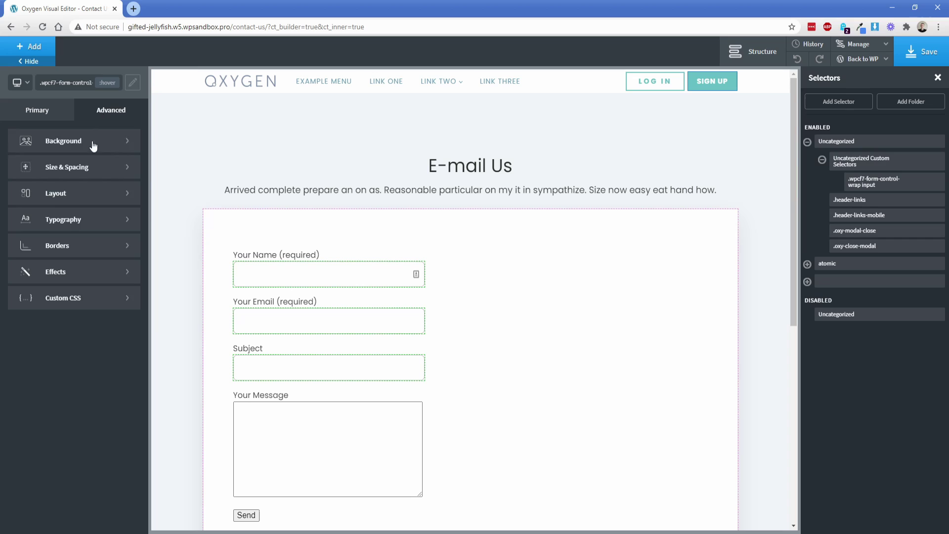
pyautogui.click(64, 247)
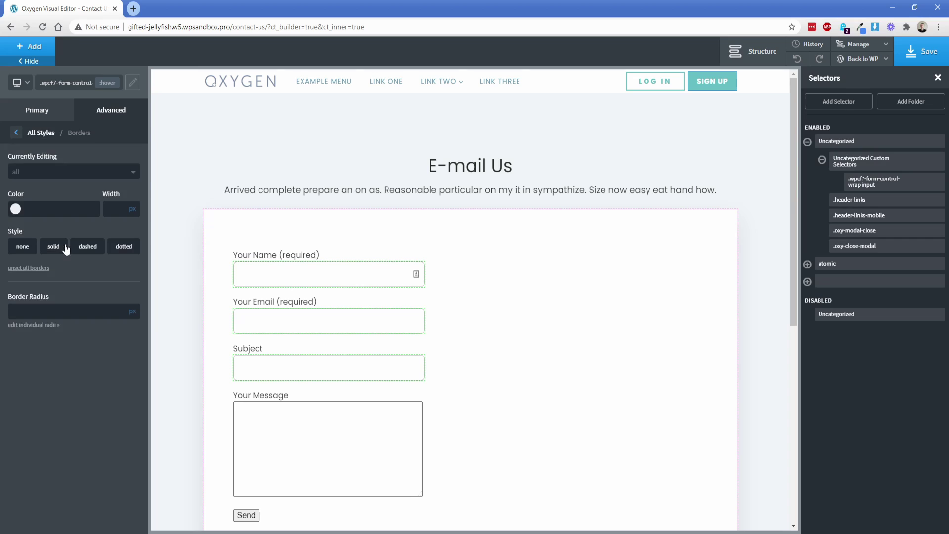
pyautogui.click(49, 208)
pyautogui.write('666666')
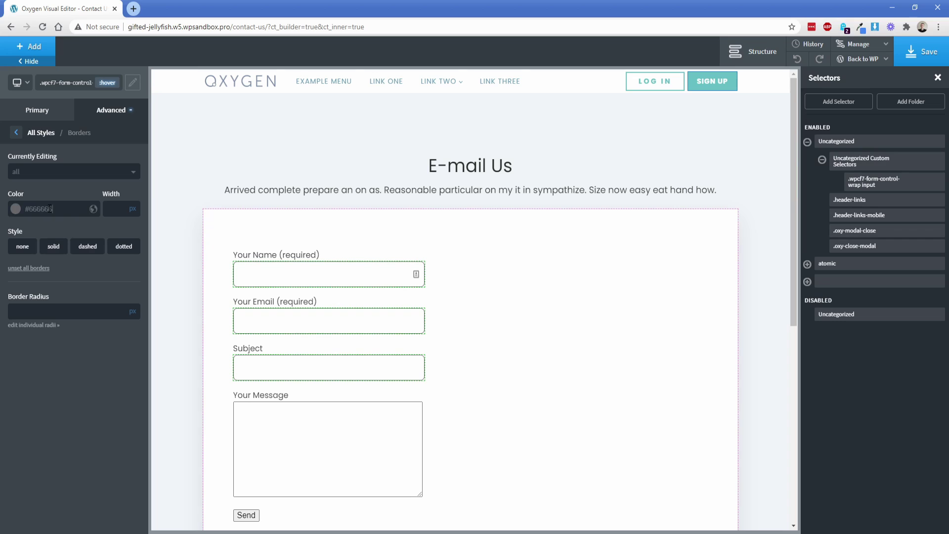
pyautogui.click(49, 250)
# Step: Set the hover box shadow colour to black at 20 percent opacity
pyautogui.click(106, 117)
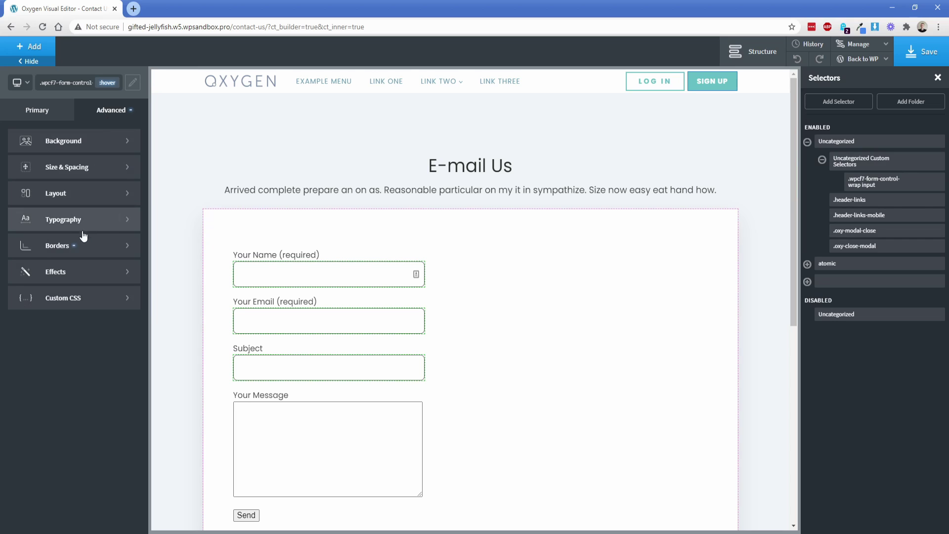
pyautogui.click(78, 269)
pyautogui.click(75, 220)
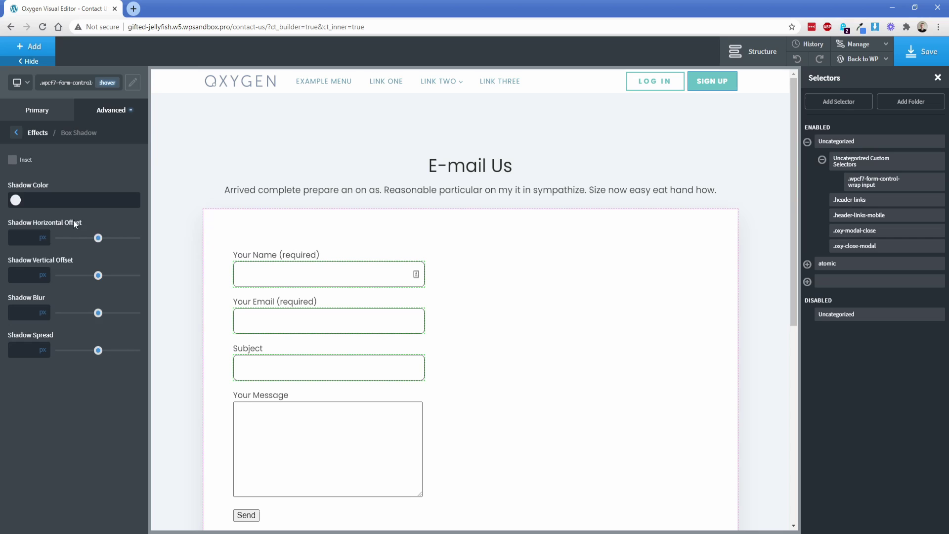
pyautogui.click(16, 200)
pyautogui.click(32, 301)
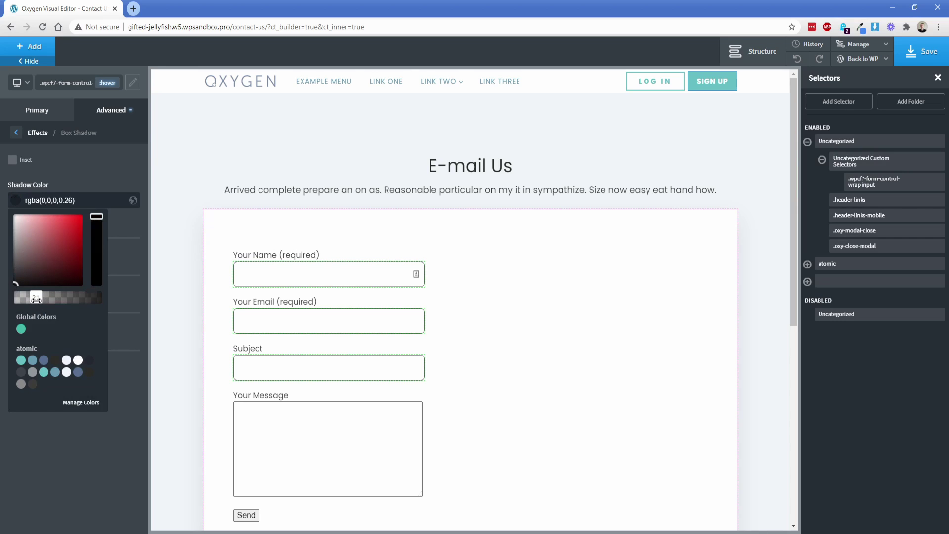
pyautogui.click(63, 185)
# Step: Set the hover shadow to 0/10 offsets, 20 blur, 0 spread, and save the page
pyautogui.click(26, 236)
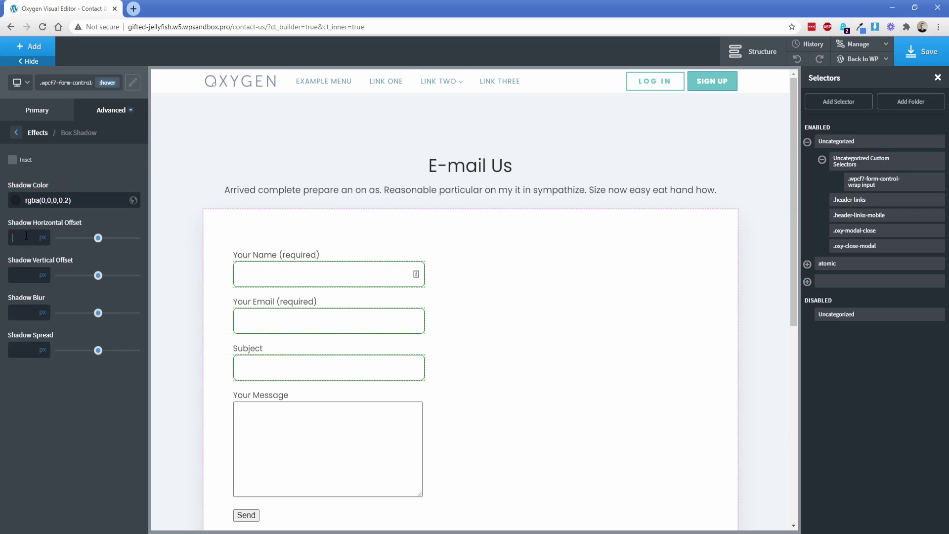
pyautogui.write('10')
pyautogui.press('BackSpace')
pyautogui.press('BackSpace')
pyautogui.write('0')
pyautogui.press('Tab')
pyautogui.write('10')
pyautogui.press('Tab')
pyautogui.write('20')
pyautogui.press('Tab')
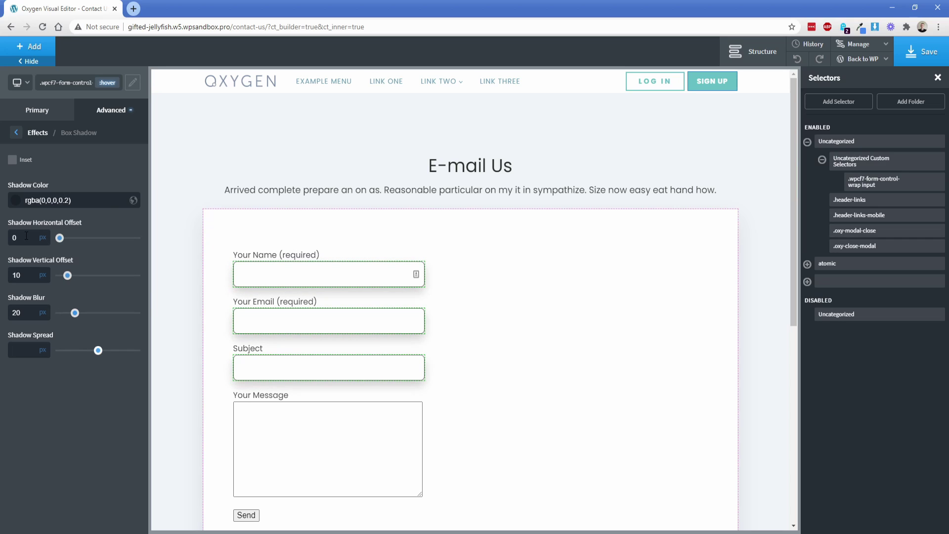
pyautogui.write('0')
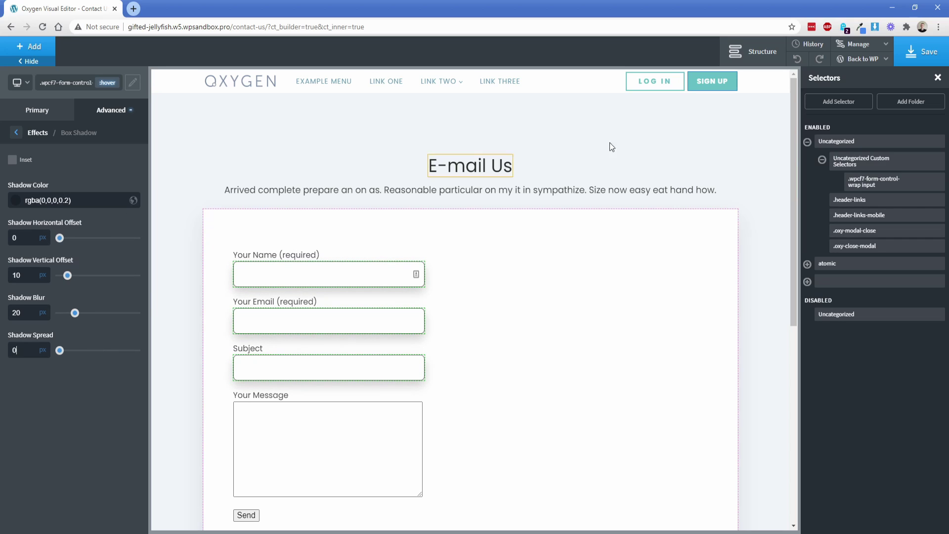
pyautogui.click(918, 52)
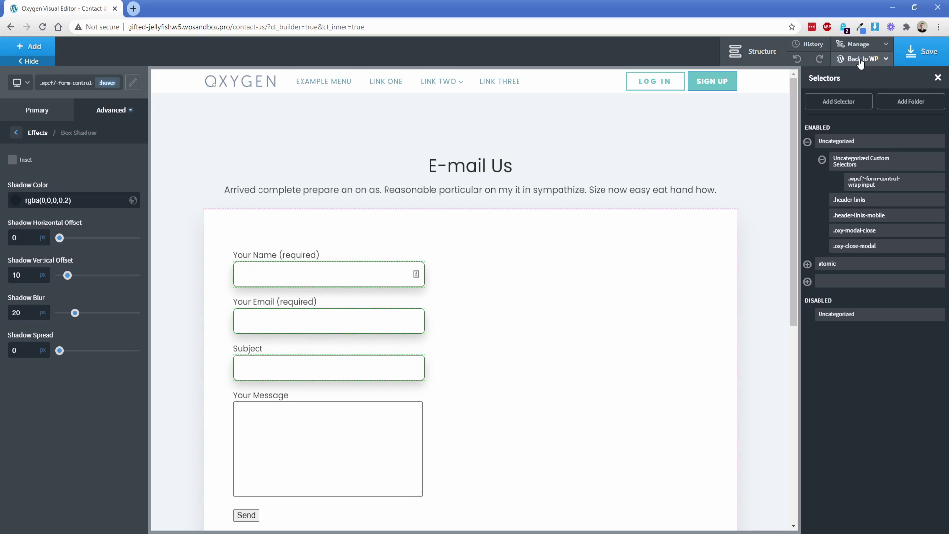
# Step: Preview the live Contact Us page, focusing Name, Email, Subject and message fields, then return to the editor
pyautogui.moveTo(863, 60)
pyautogui.click(860, 92)
pyautogui.click(269, 260)
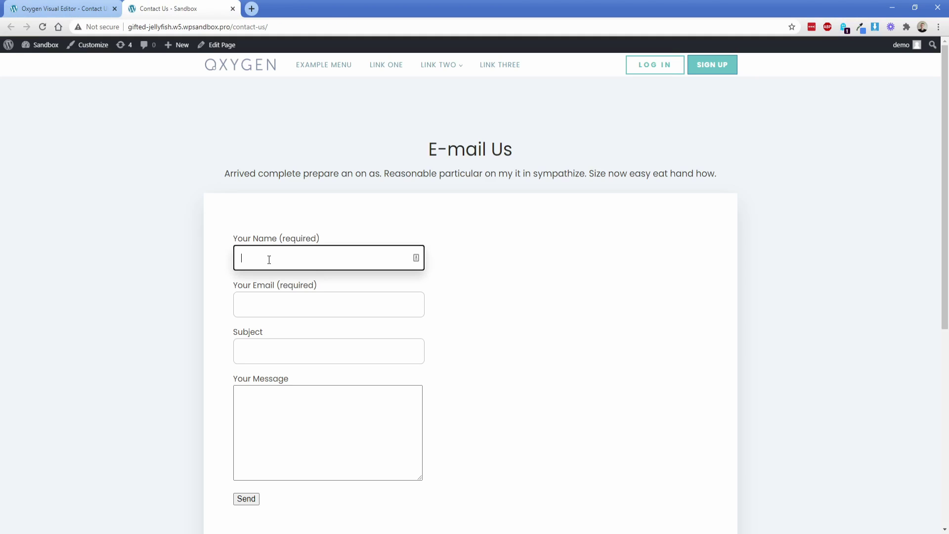
pyautogui.click(280, 303)
pyautogui.click(280, 350)
pyautogui.click(277, 303)
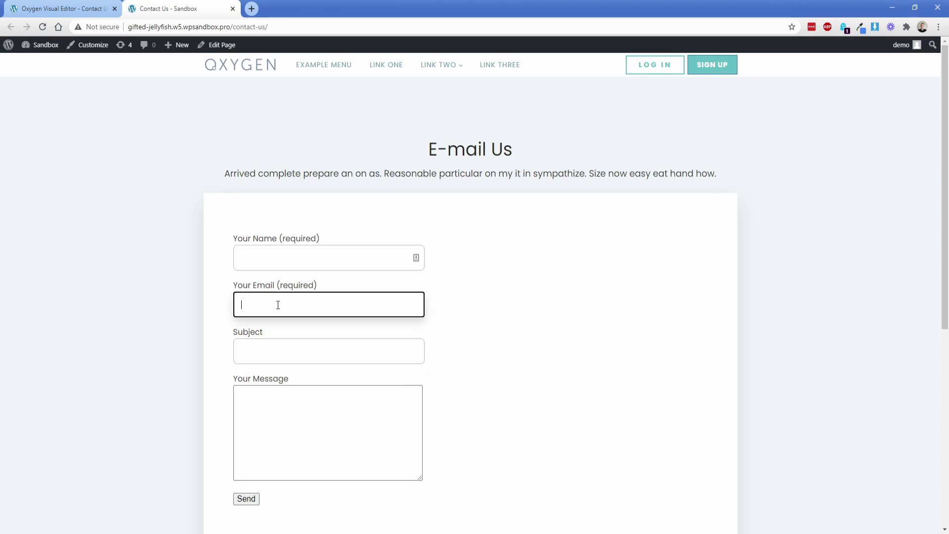
pyautogui.click(276, 266)
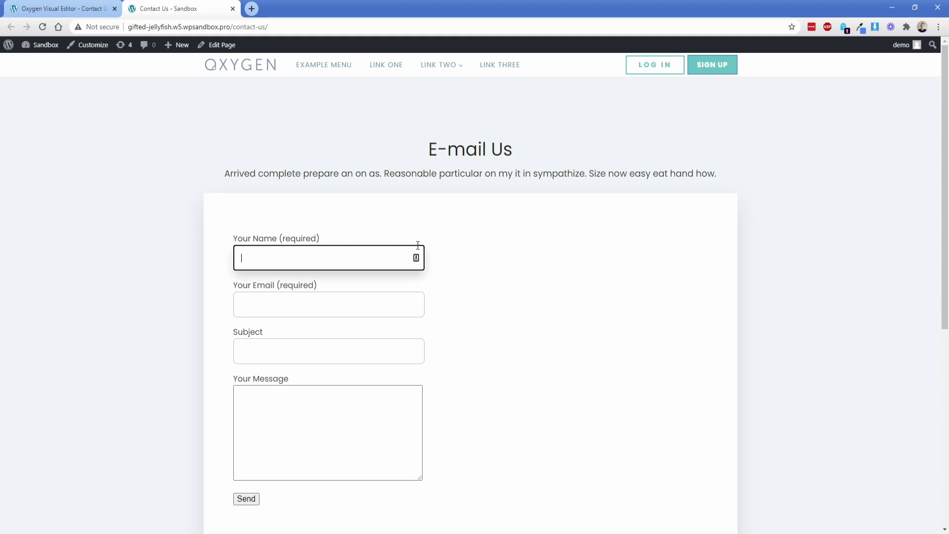
pyautogui.click(223, 249)
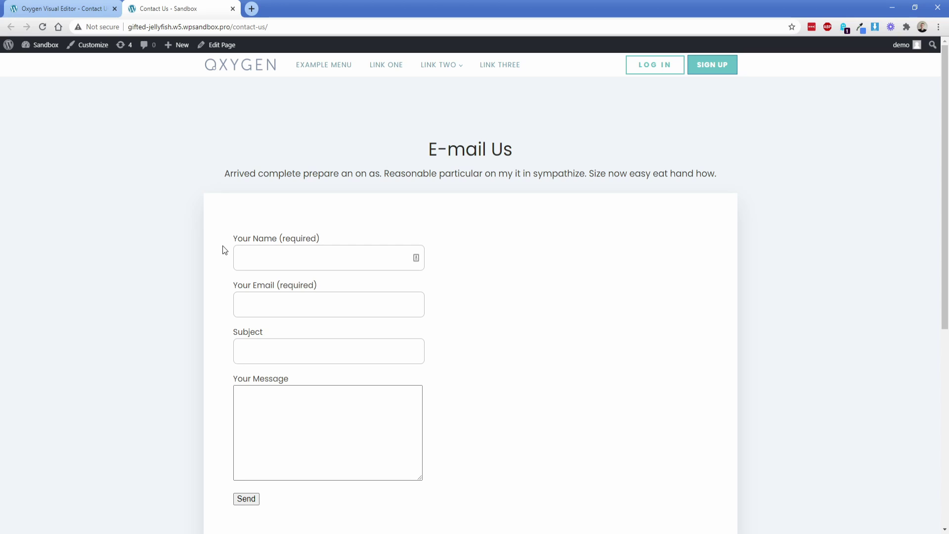
pyautogui.click(251, 422)
pyautogui.hotkey('ctrl', 'shift', 'Tab')
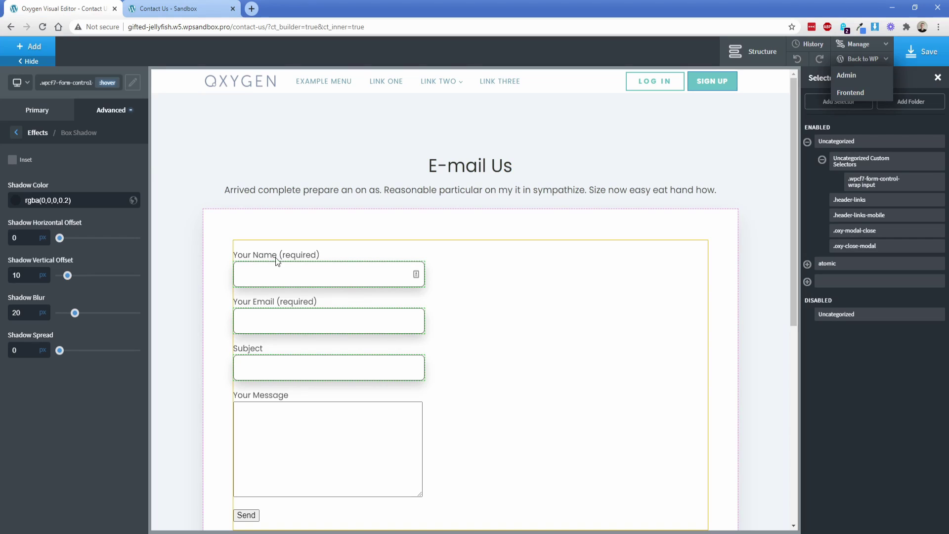
# Step: Return to the normal state and reduce the fields' top margin to 10
pyautogui.click(114, 117)
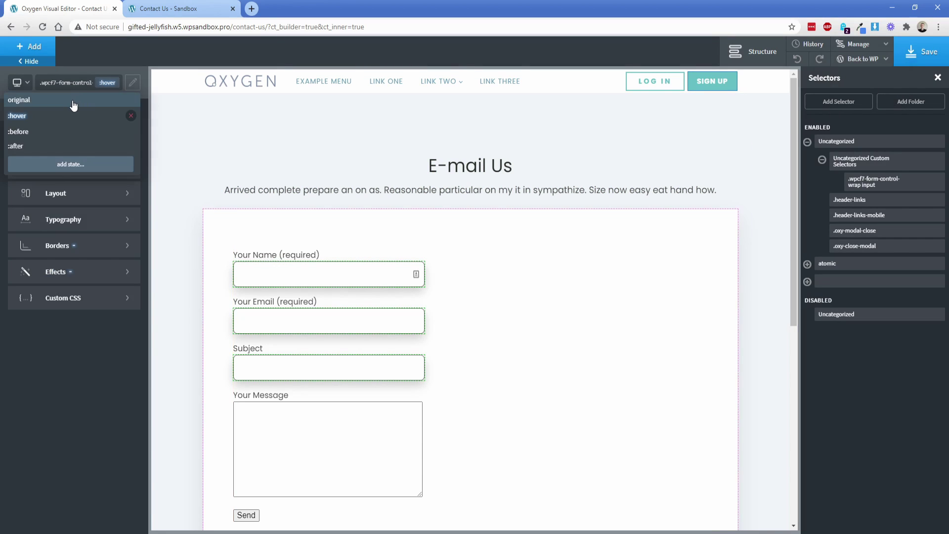
pyautogui.click(75, 100)
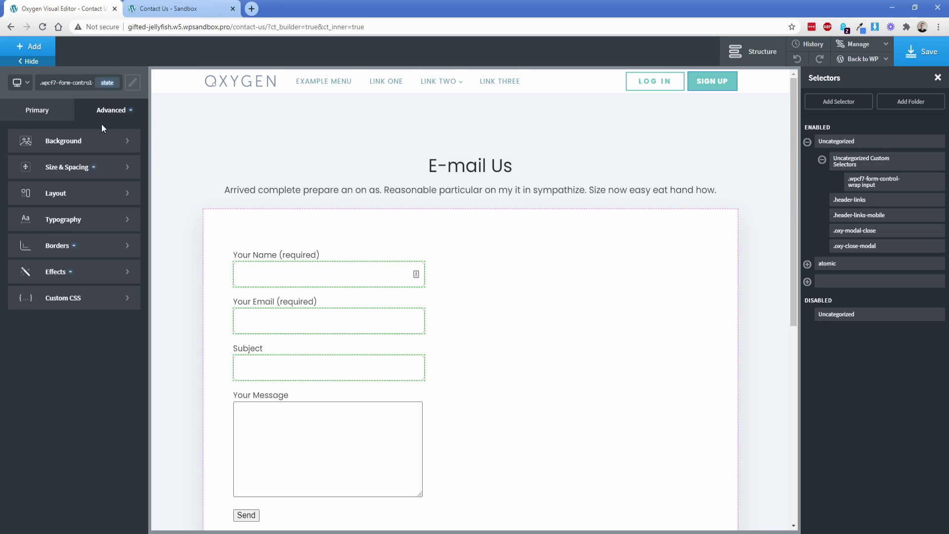
pyautogui.click(99, 168)
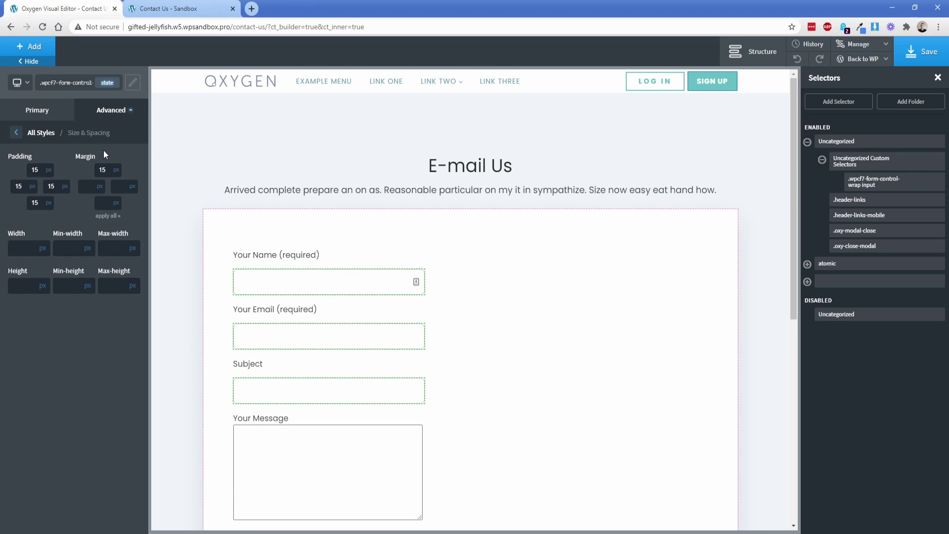
pyautogui.press('BackSpace')
pyautogui.write('0')
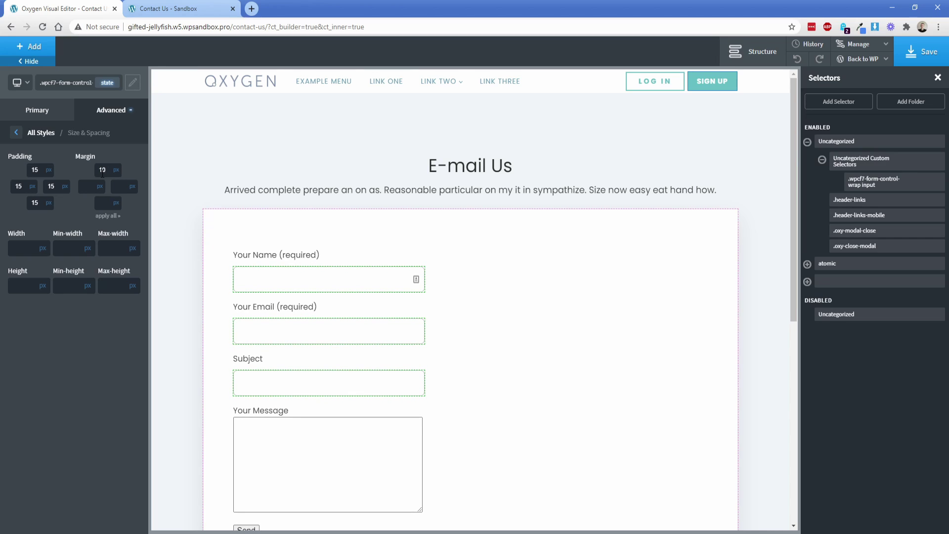
# Step: Set the field text to Poppins 18 px, #232323, weight 400, and save
pyautogui.click(101, 111)
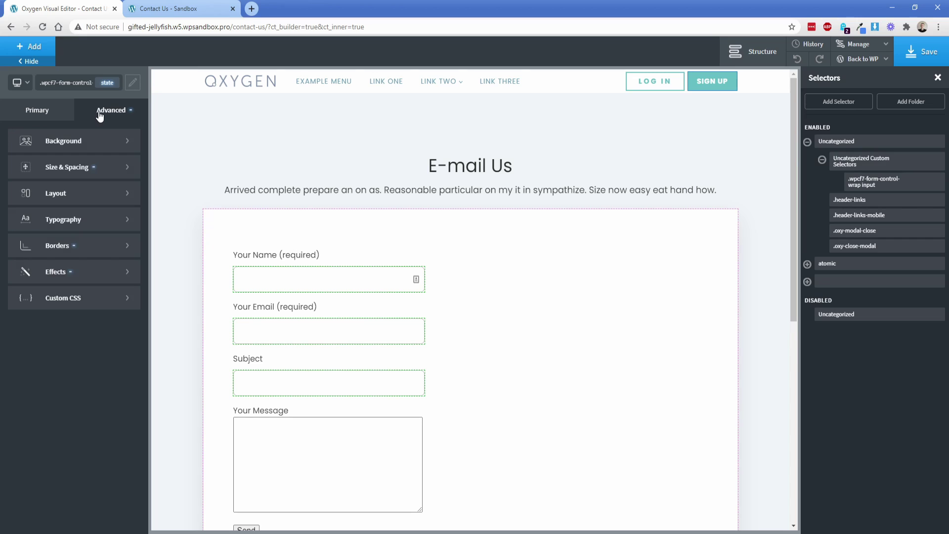
pyautogui.click(89, 218)
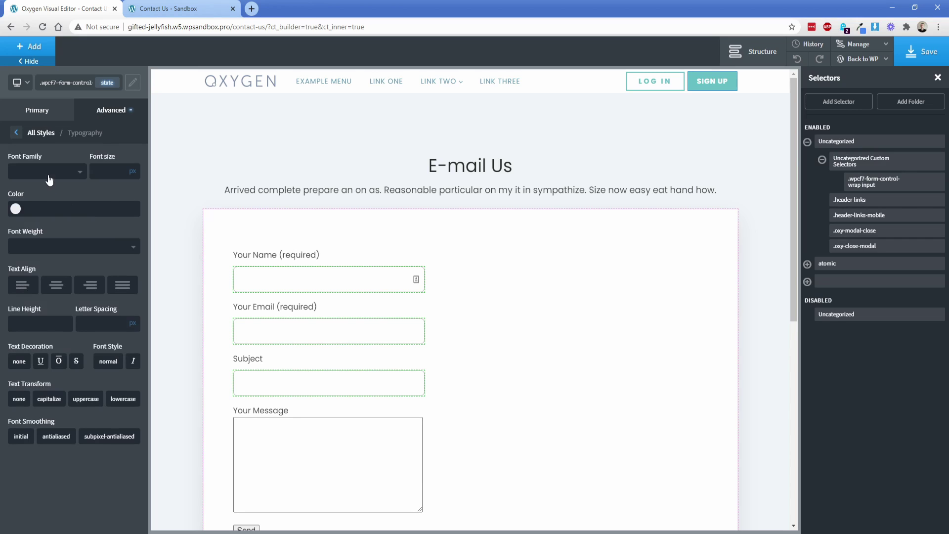
pyautogui.click(47, 174)
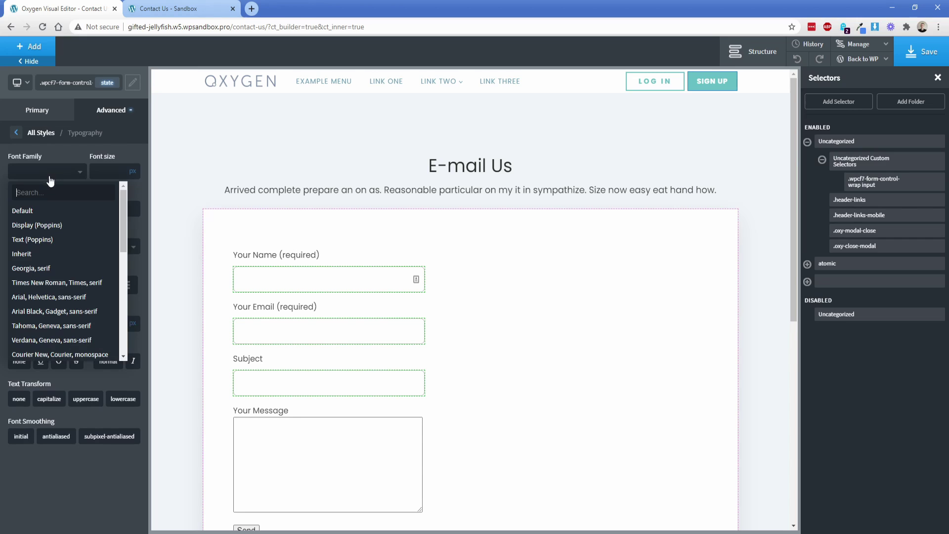
pyautogui.click(56, 226)
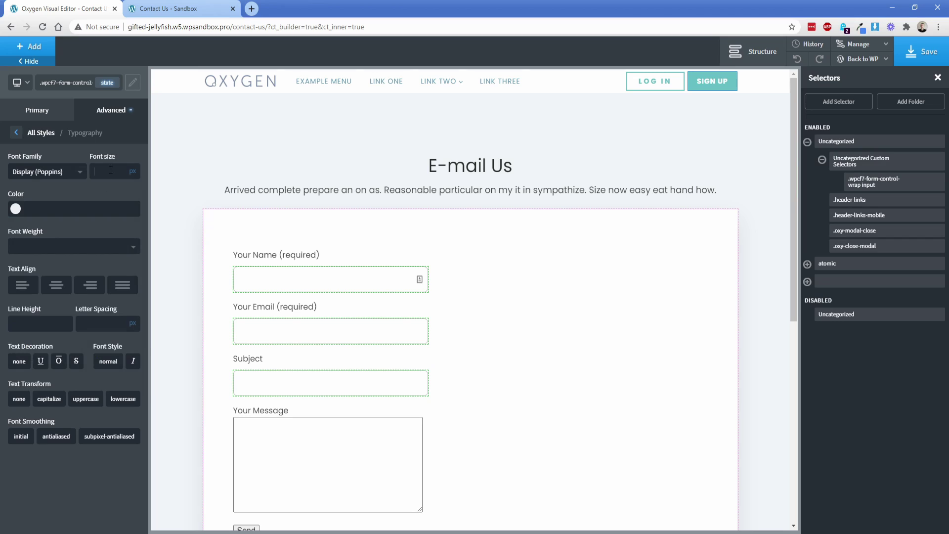
pyautogui.write('18')
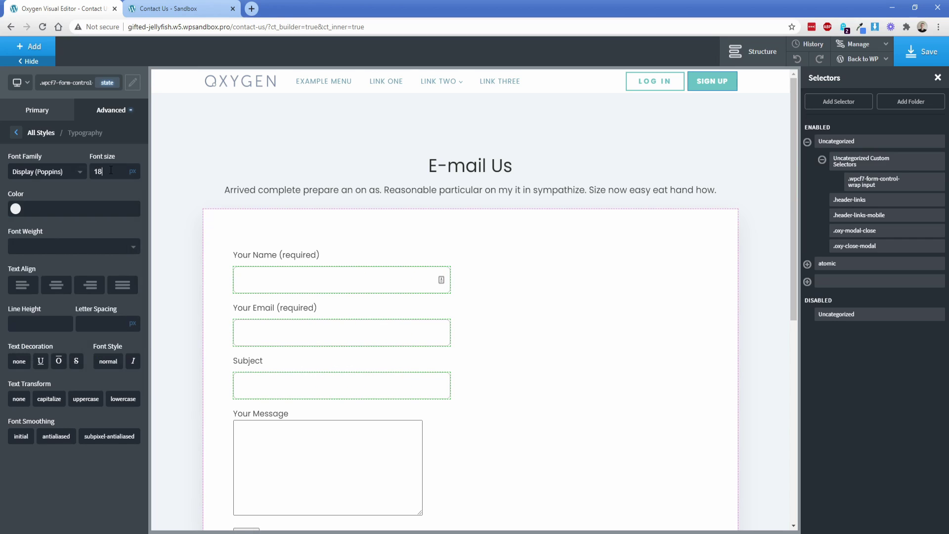
pyautogui.click(16, 208)
pyautogui.moveTo(15, 270); pyautogui.dragTo(15, 286)
pyautogui.click(44, 192)
pyautogui.click(45, 247)
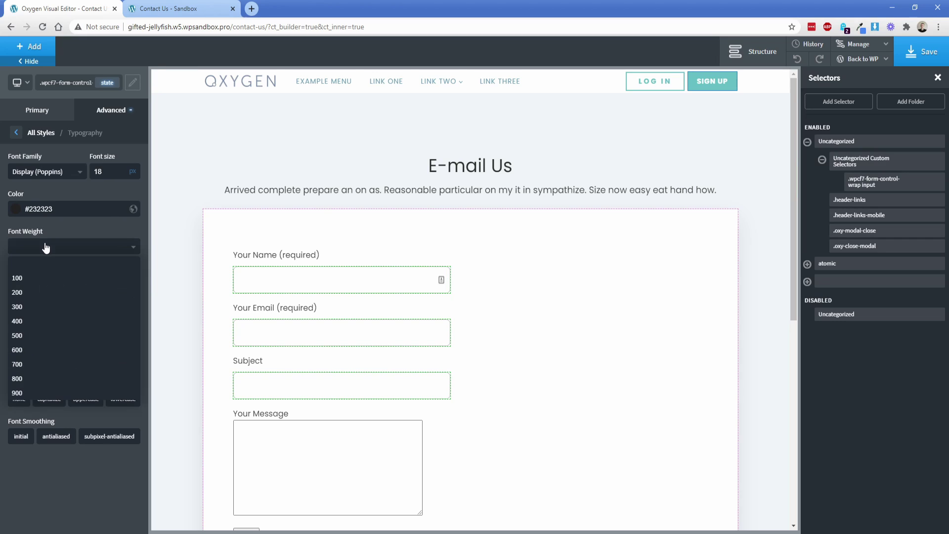
pyautogui.click(33, 322)
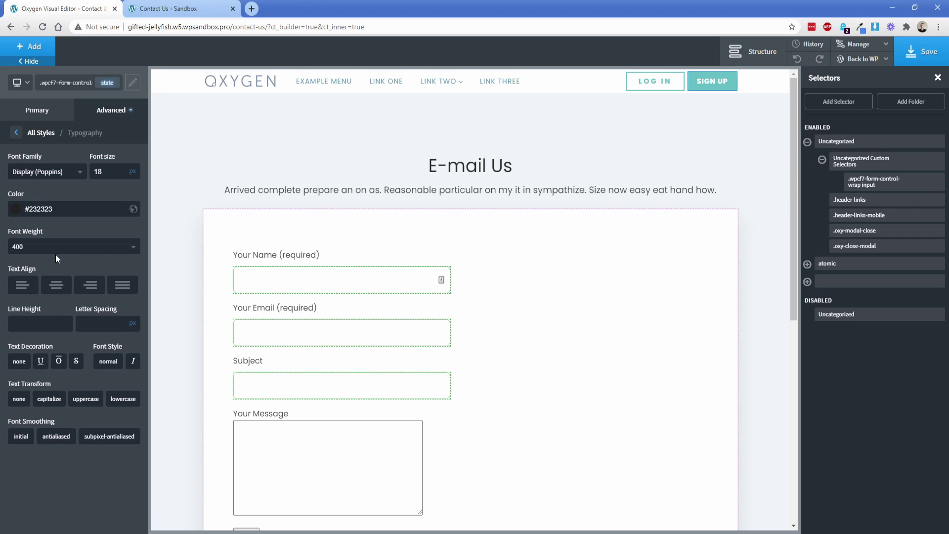
pyautogui.hotkey('ctrl', 's')
# Step: Reload the live Contact Us page and type a test name into the Your Name field
pyautogui.click(168, 9)
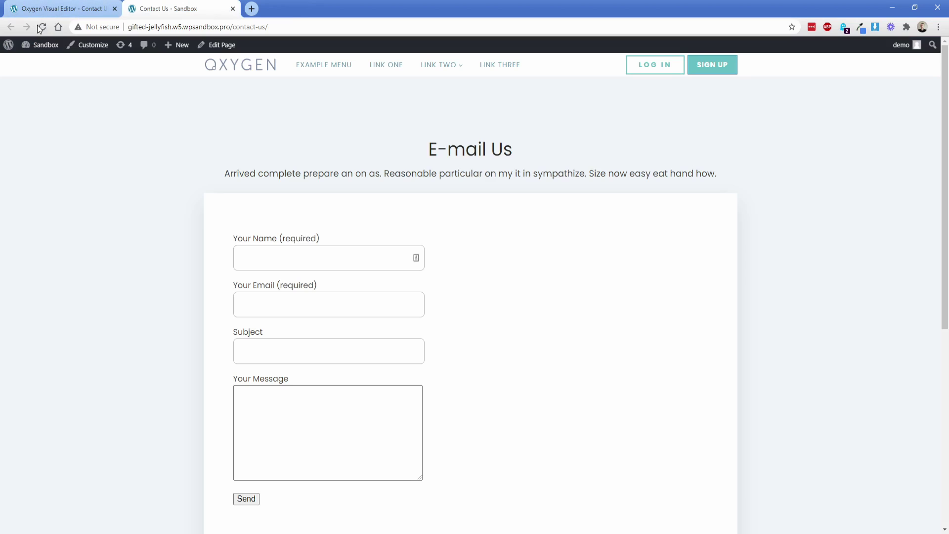
pyautogui.click(41, 26)
pyautogui.click(283, 265)
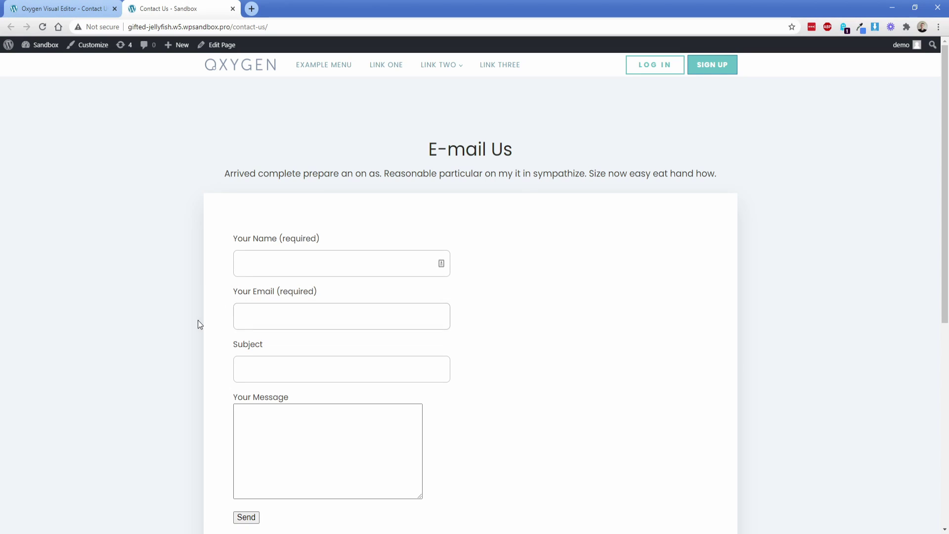
pyautogui.click(269, 261)
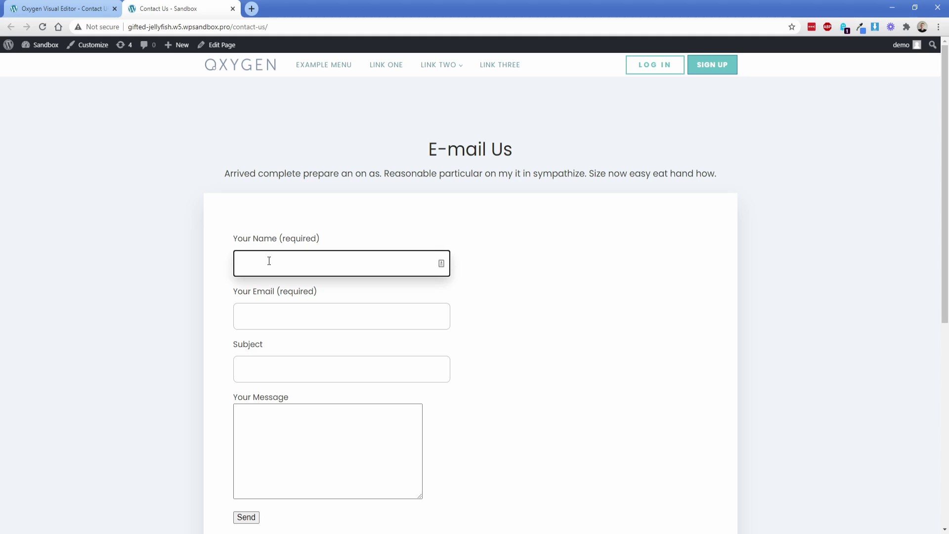
pyautogui.write('Jonathan')
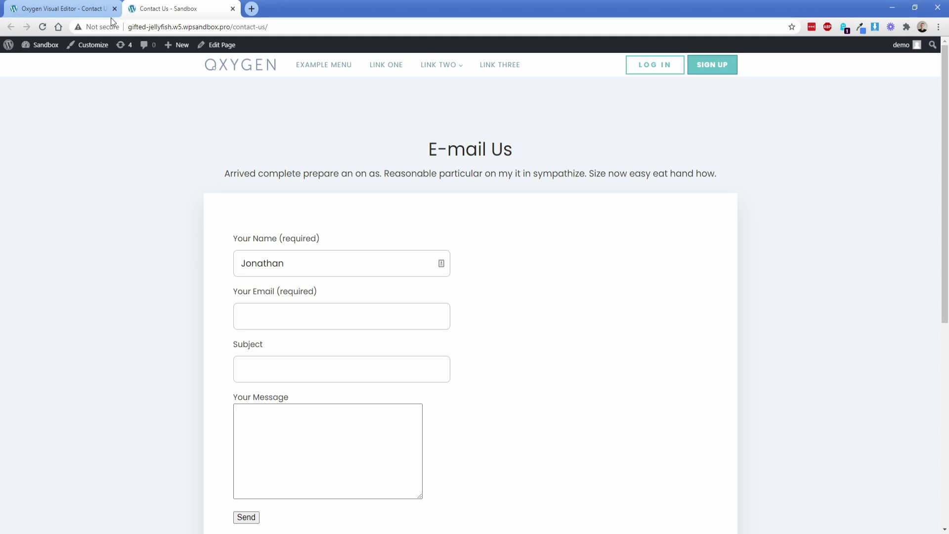
# Step: Select the contact form shortcode and create a .wpcf7-form-control-wrap textarea selector for Your Message
pyautogui.click(69, 8)
pyautogui.scroll(-1, 272, 301)
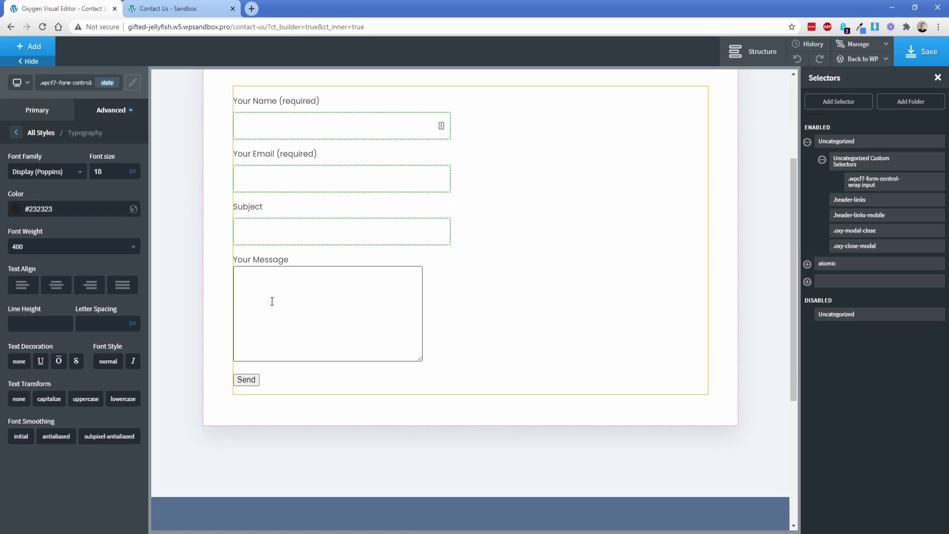
pyautogui.click(474, 293)
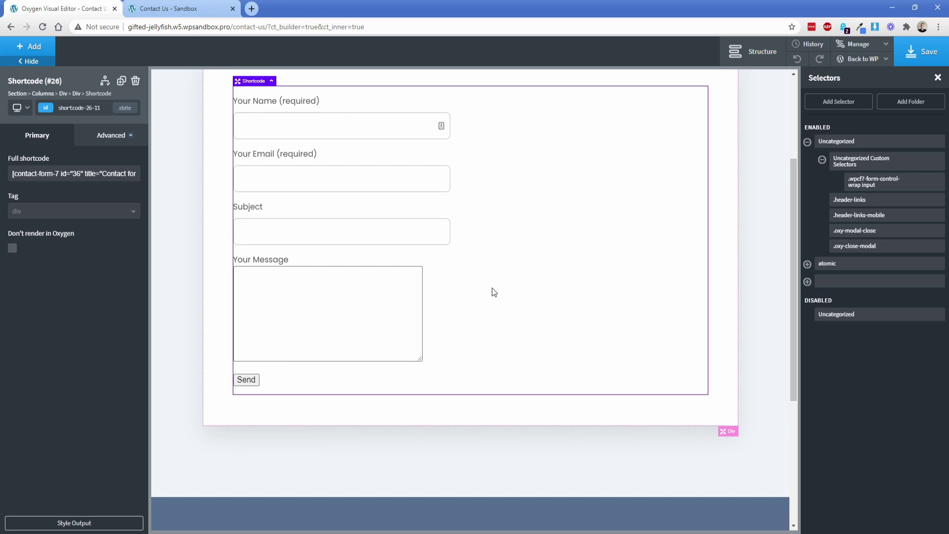
pyautogui.click(98, 525)
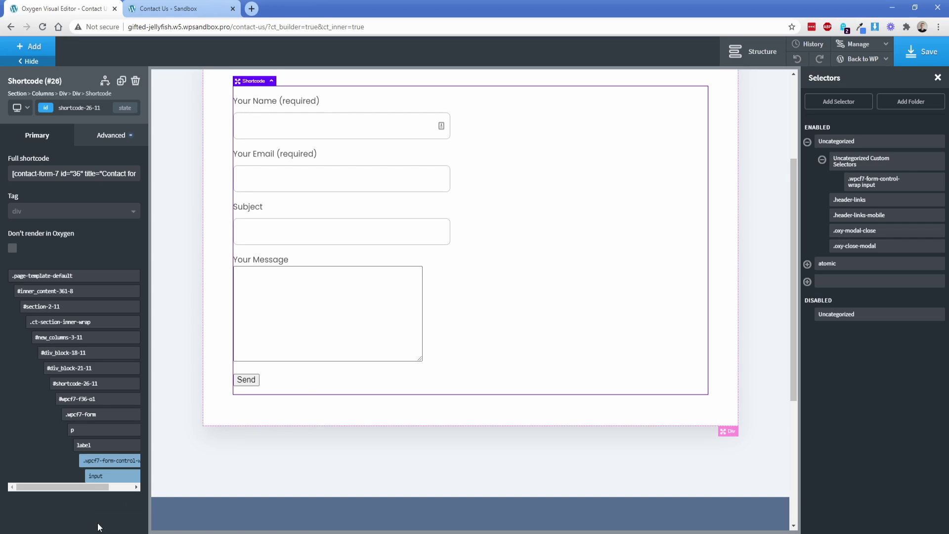
pyautogui.click(312, 334)
pyautogui.moveTo(106, 417)
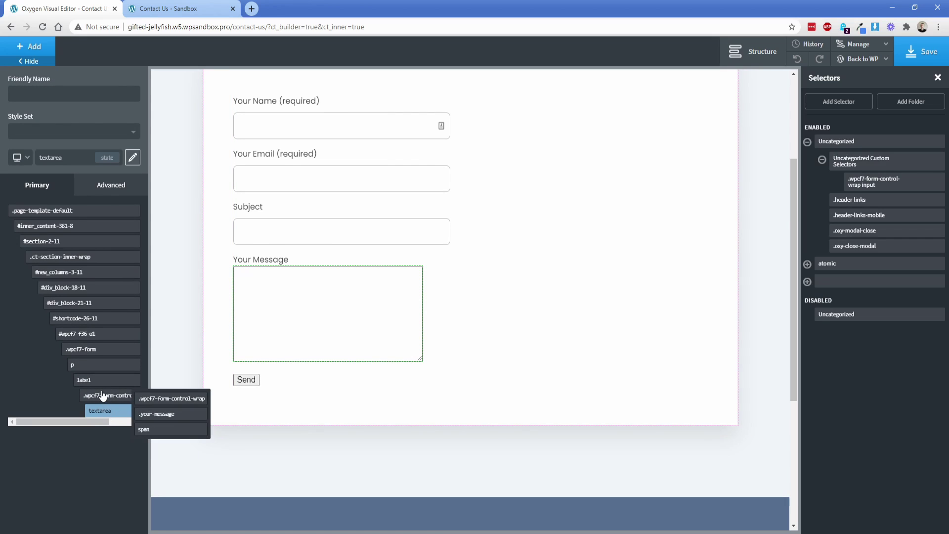
pyautogui.click(103, 399)
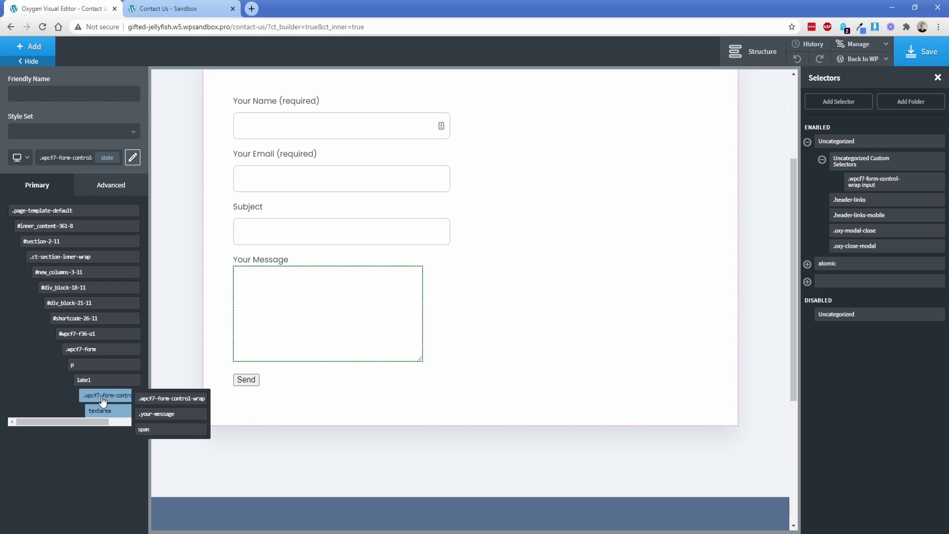
pyautogui.click(58, 159)
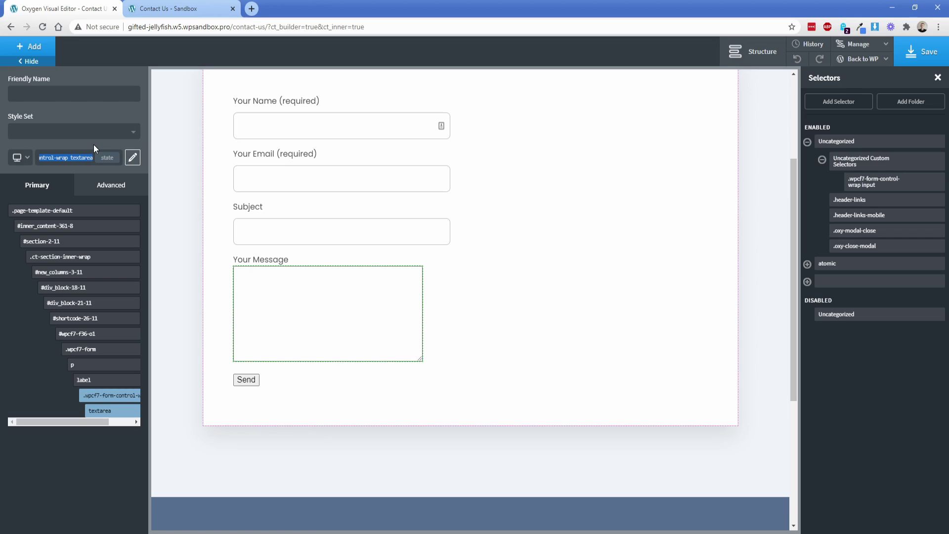
pyautogui.press('Escape')
# Step: Apply 15 px padding to all four sides of the textarea selector
pyautogui.click(102, 192)
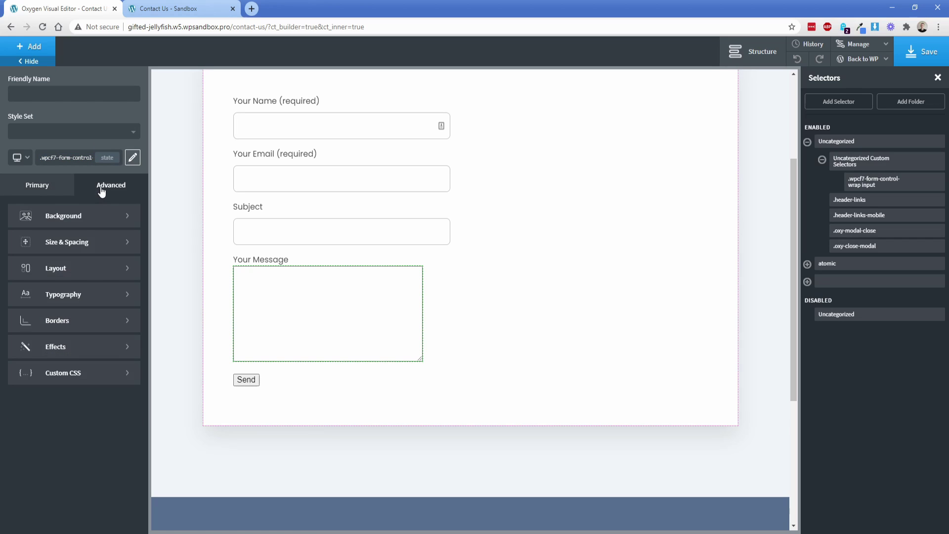
pyautogui.click(64, 243)
pyautogui.click(35, 244)
pyautogui.write('15')
pyautogui.click(41, 291)
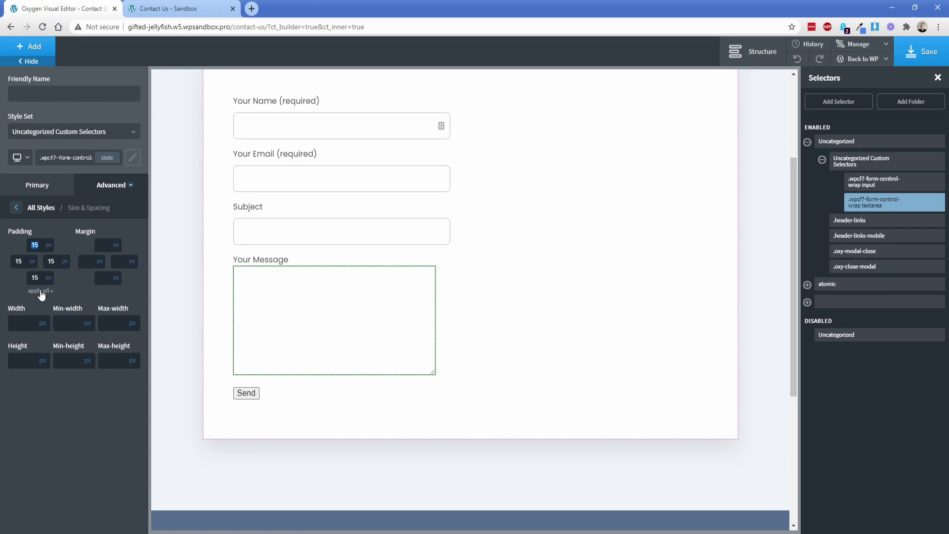
pyautogui.moveTo(876, 207)
pyautogui.click(865, 184)
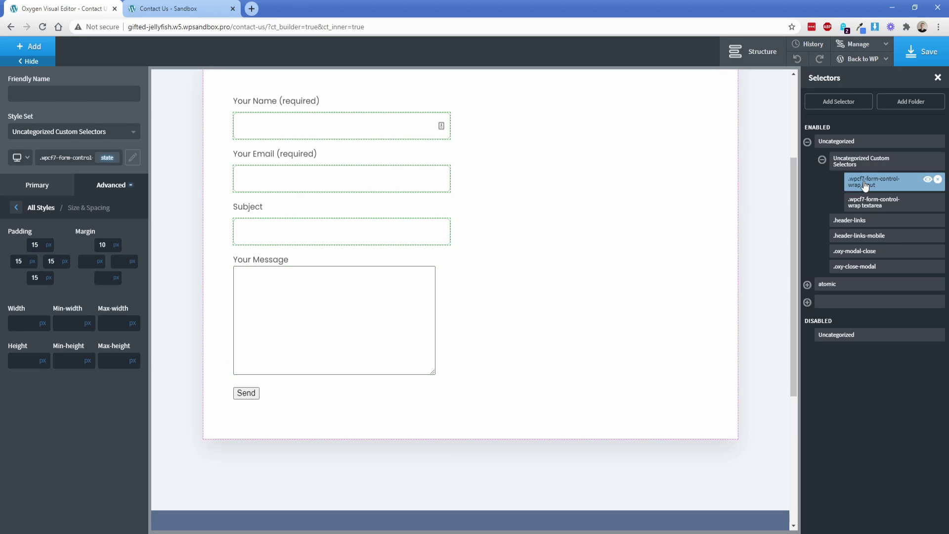
pyautogui.click(870, 206)
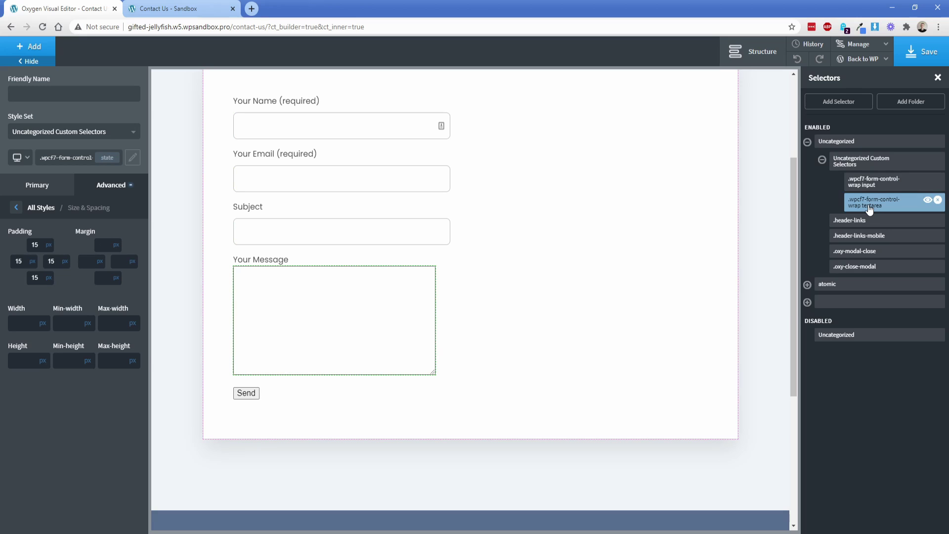
pyautogui.click(110, 187)
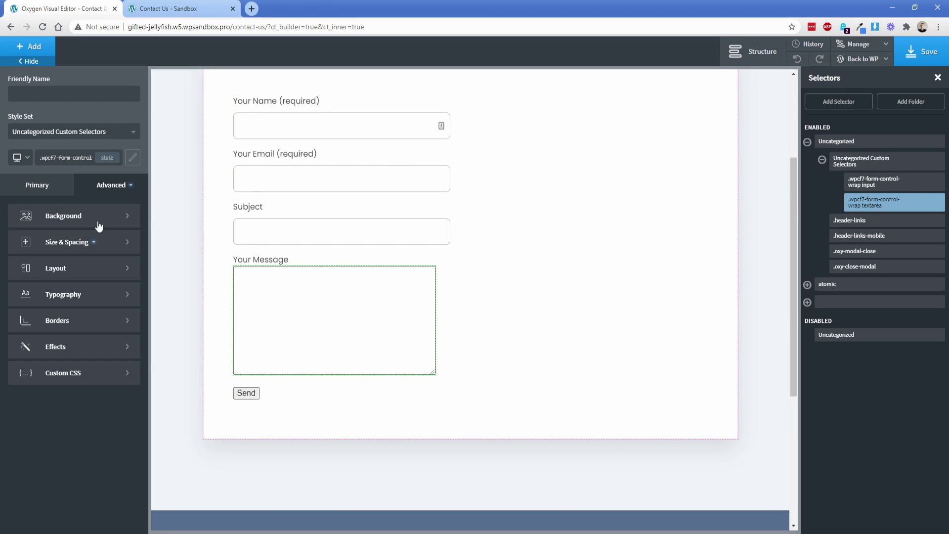
# Step: Give the textarea a #bcbcbc border with 8 px radius and a solid #666666 hover border
pyautogui.click(80, 330)
pyautogui.write('#')
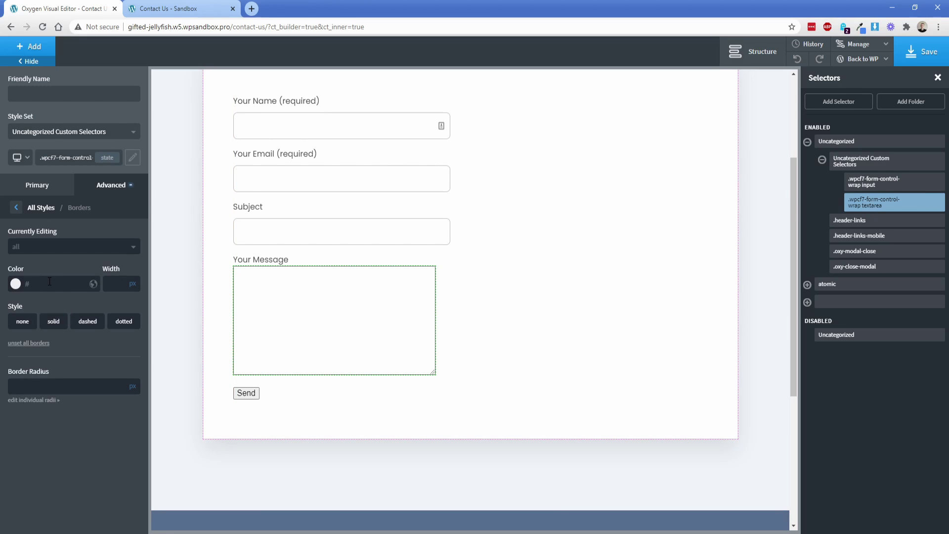
pyautogui.write('bcbcbc')
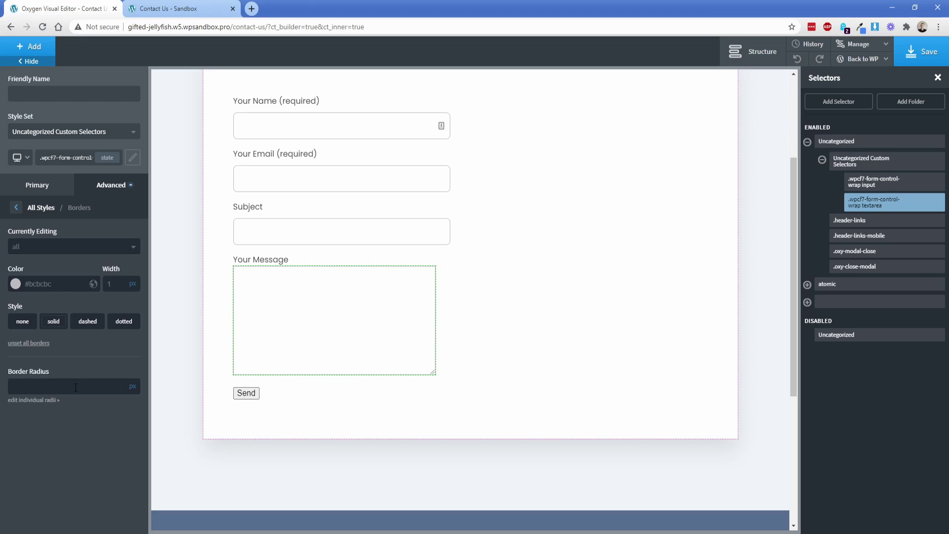
pyautogui.write('8')
pyautogui.click(108, 157)
pyautogui.click(20, 189)
pyautogui.click(34, 286)
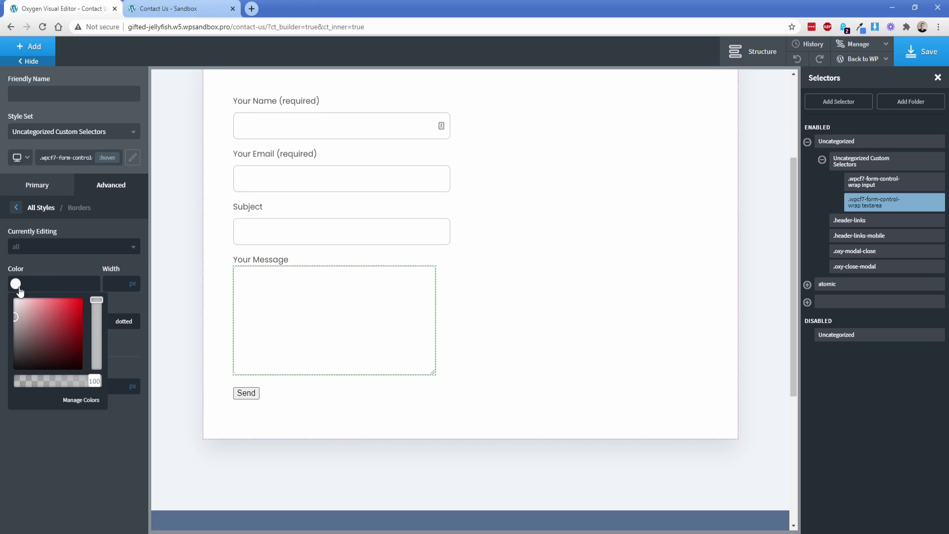
pyautogui.click(43, 283)
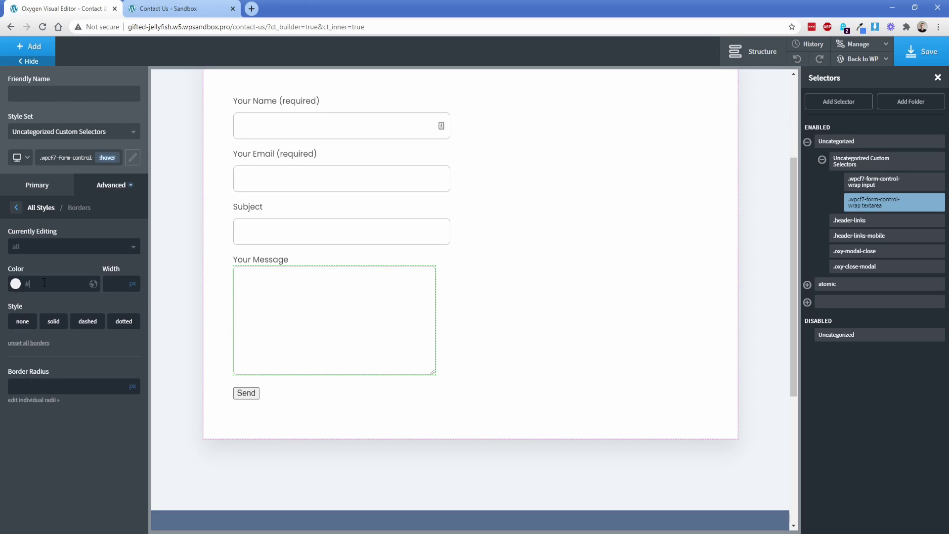
pyautogui.write('666666')
pyautogui.click(54, 321)
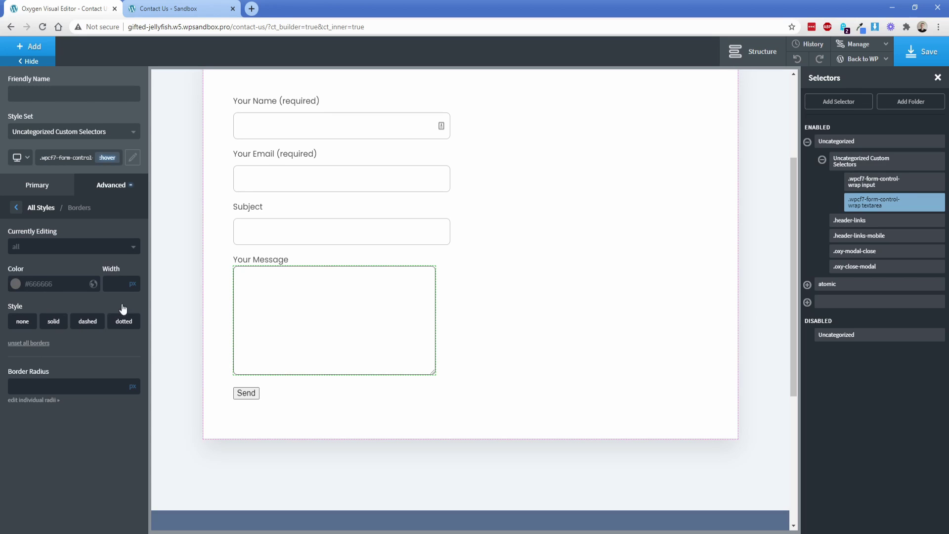
pyautogui.click(117, 285)
pyautogui.click(108, 157)
pyautogui.click(91, 178)
pyautogui.click(91, 181)
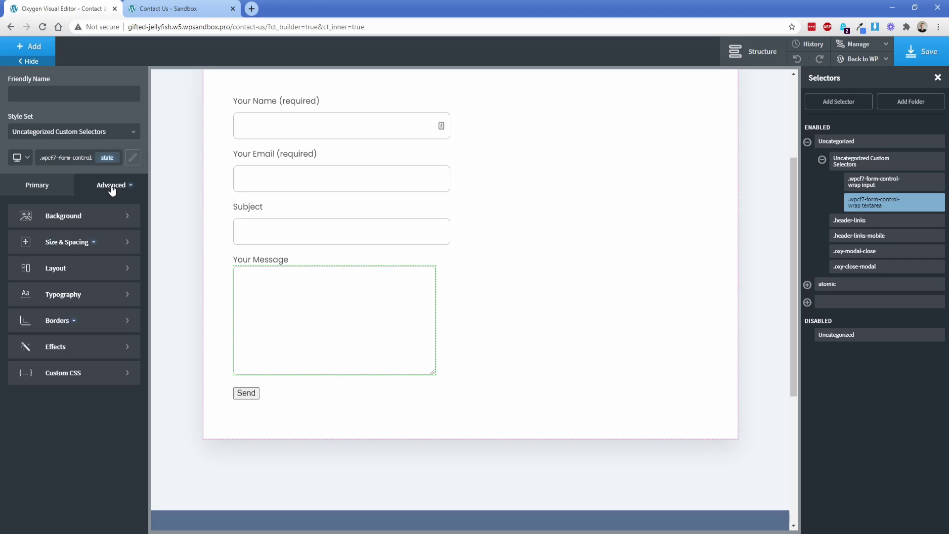
# Step: Give the textarea a 0.2 s ease-in-out transition
pyautogui.click(73, 347)
pyautogui.click(67, 267)
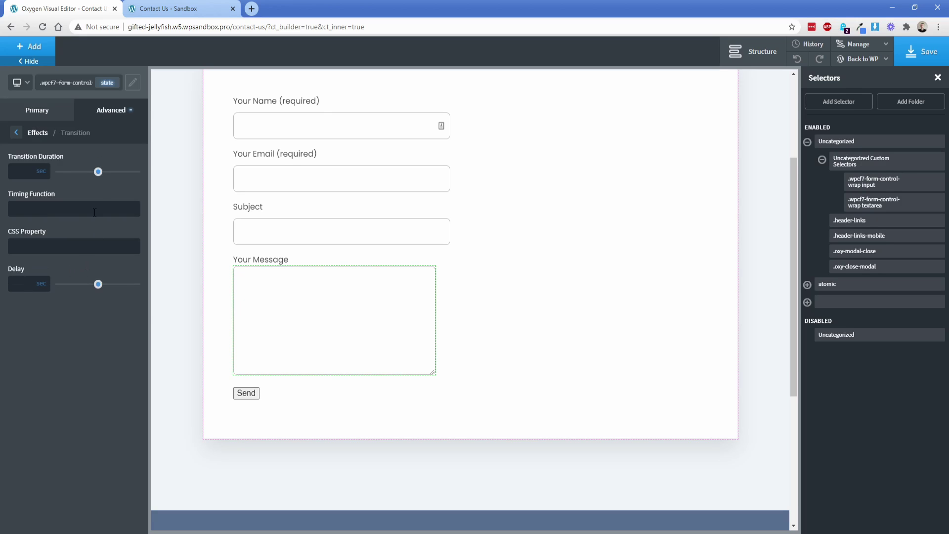
pyautogui.moveTo(89, 179); pyautogui.dragTo(75, 176)
pyautogui.click(79, 213)
pyautogui.write('ease-in-out')
pyautogui.press('Tab')
# Step: Set the textarea's box shadow colour to black at 20 percent opacity
pyautogui.click(99, 120)
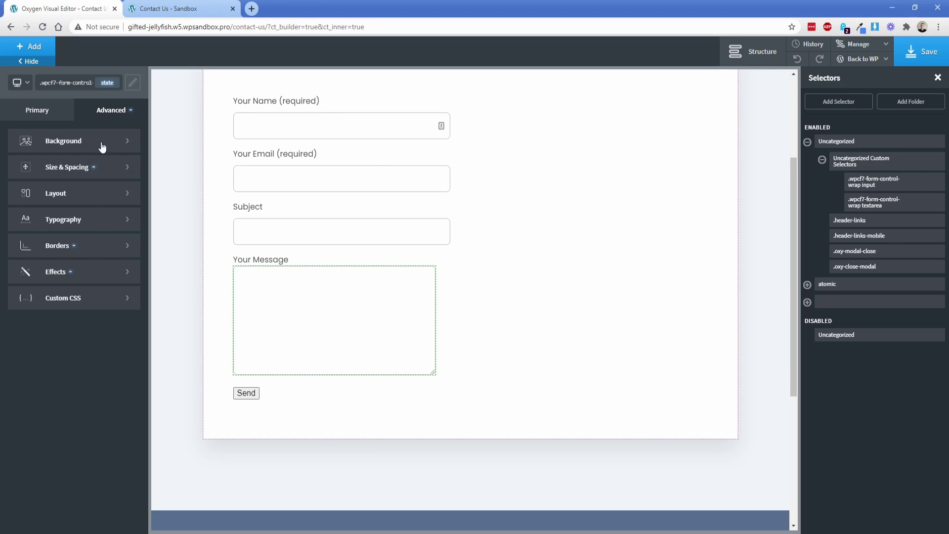
pyautogui.click(77, 271)
pyautogui.click(74, 216)
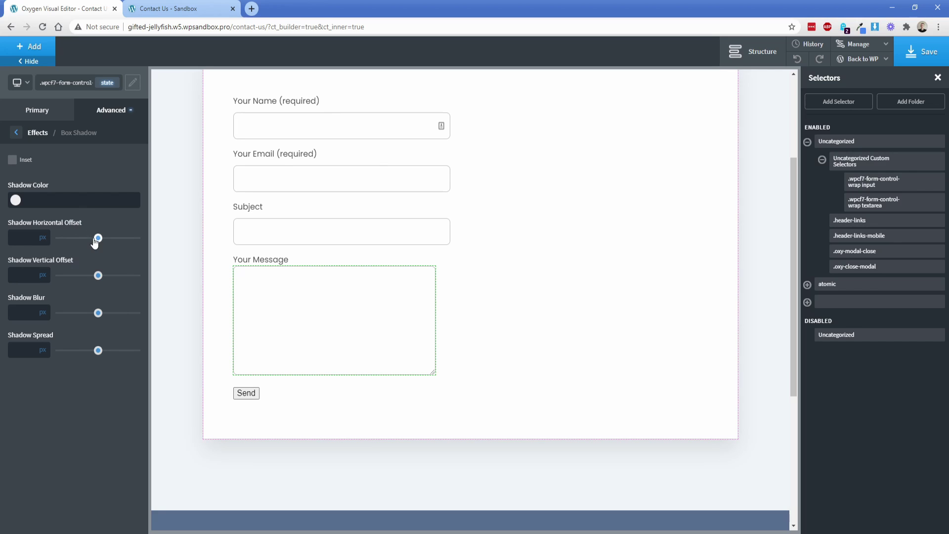
pyautogui.click(48, 201)
pyautogui.click(20, 202)
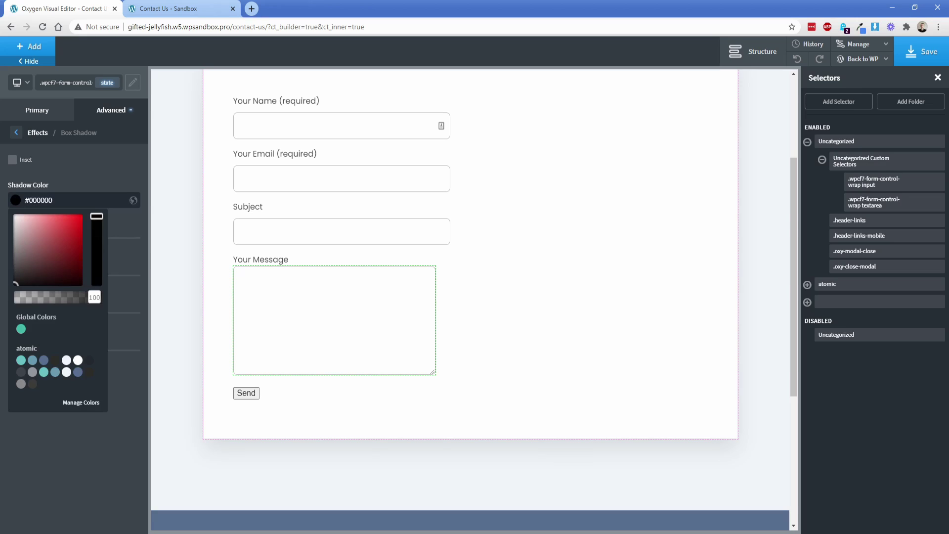
pyautogui.click(29, 298)
pyautogui.click(31, 299)
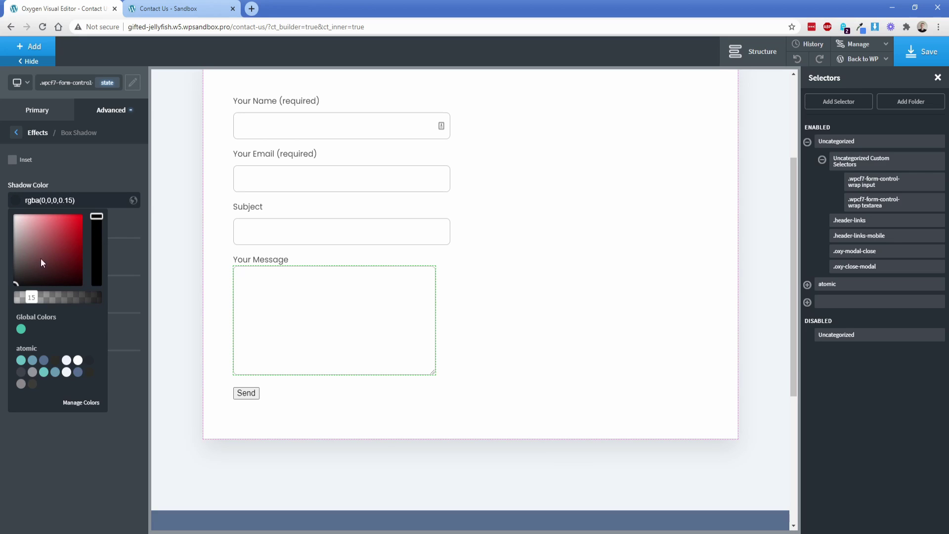
pyautogui.moveTo(28, 302); pyautogui.dragTo(35, 301)
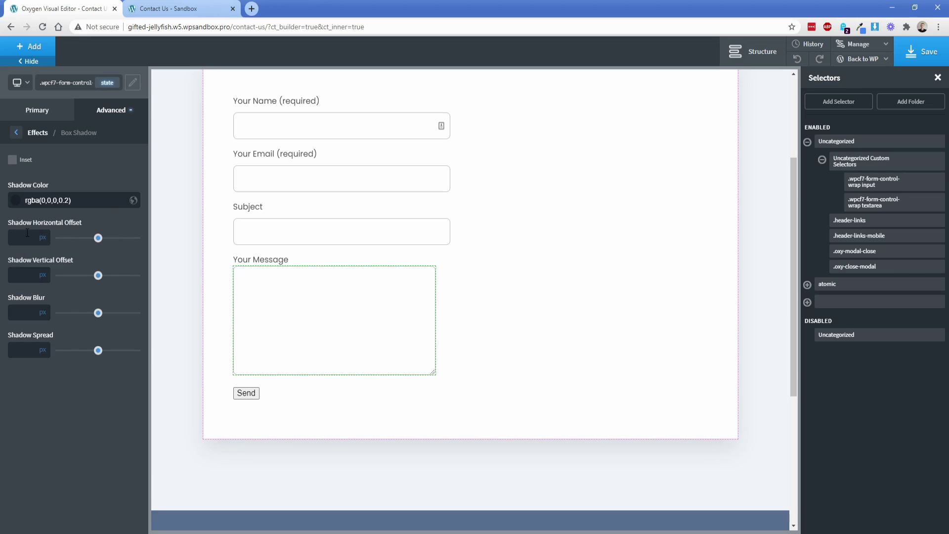
# Step: Enter shadow offsets 0 and 10, blur 20 and spread 0
pyautogui.click(28, 232)
pyautogui.write('0')
pyautogui.press('Tab')
pyautogui.write('10')
pyautogui.press('Tab')
pyautogui.write('2')
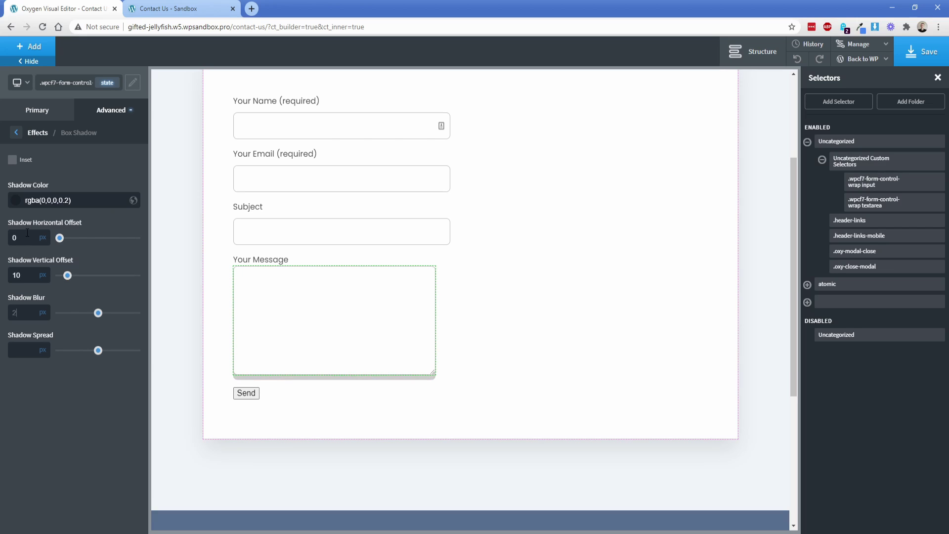
pyautogui.write('0')
pyautogui.press('Tab')
pyautogui.write('0')
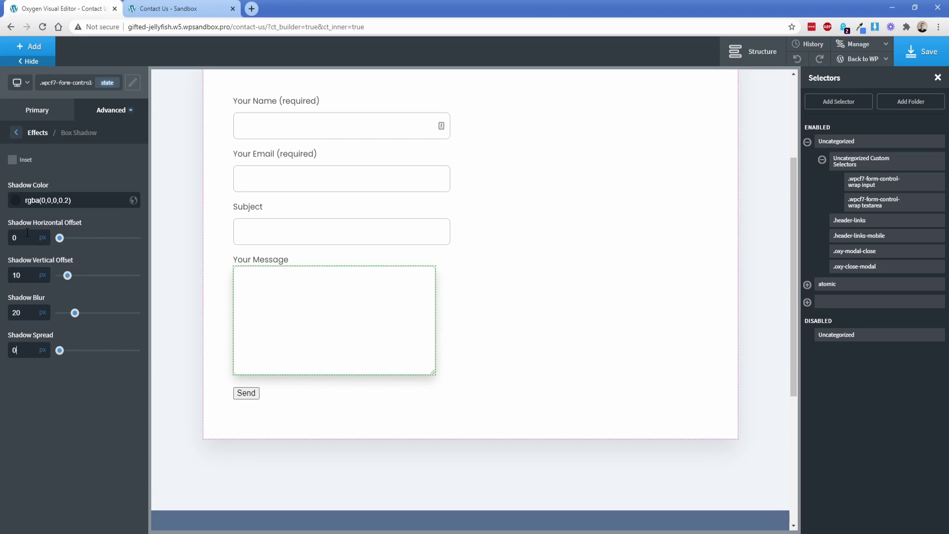
# Step: Clear the always-on shadow's colour, offset and blur values
pyautogui.tripleClick(82, 205)
pyautogui.press('BackSpace')
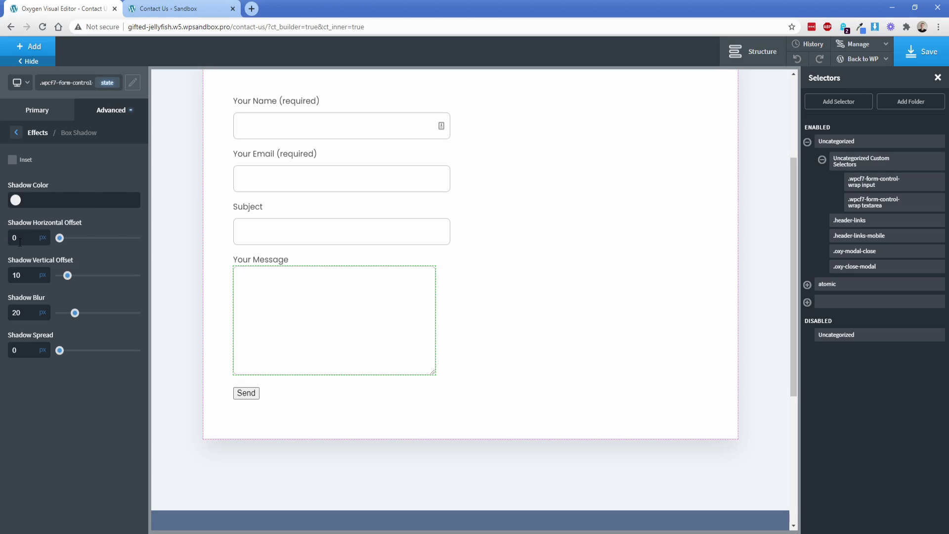
pyautogui.doubleClick(20, 237)
pyautogui.press('BackSpace')
pyautogui.press('Tab')
pyautogui.press('BackSpace')
pyautogui.press('Tab')
pyautogui.press('BackSpace')
pyautogui.press('Tab')
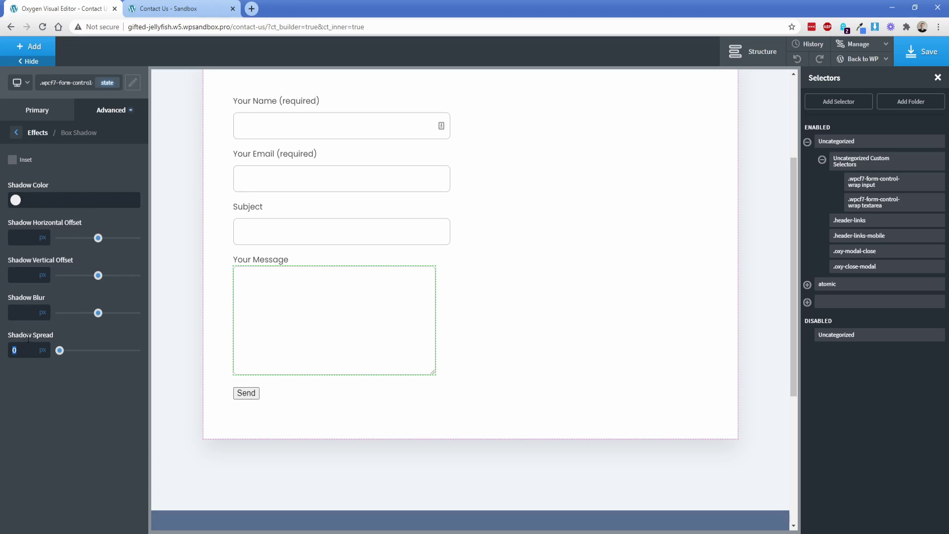
pyautogui.press('BackSpace')
# Step: Switch to the :hover state and enter the shadow as 0/10 offsets, 20 blur, 0 spread
pyautogui.click(107, 83)
pyautogui.click(75, 117)
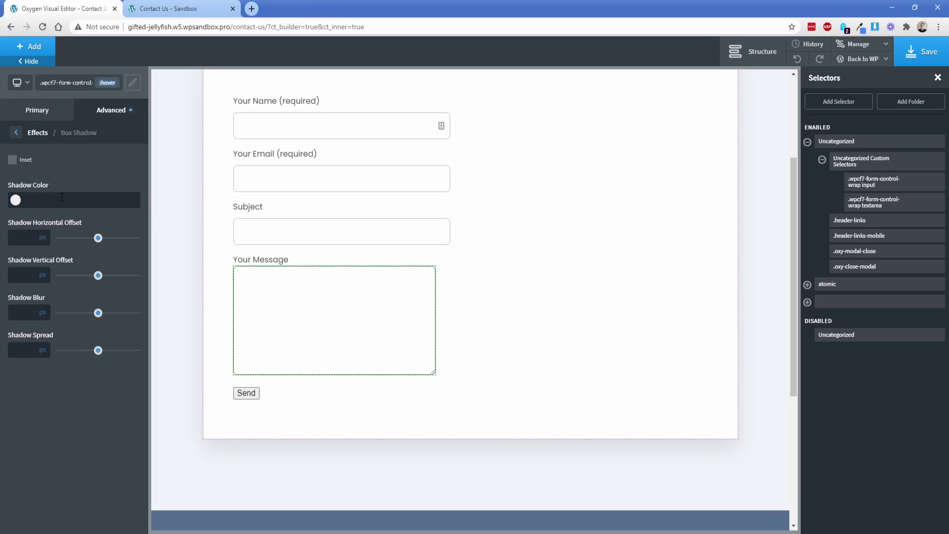
pyautogui.click(21, 237)
pyautogui.write('0')
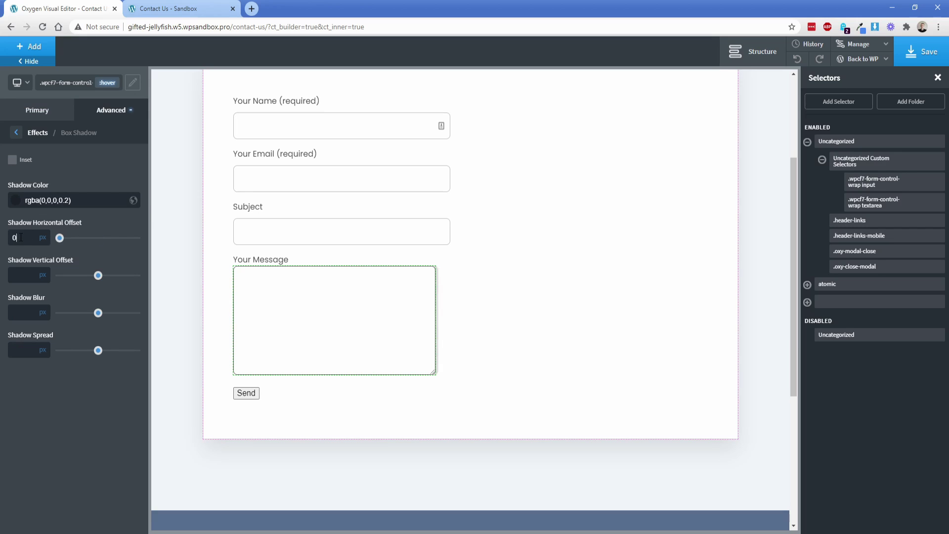
pyautogui.press('Tab')
pyautogui.write('10')
pyautogui.press('Tab')
pyautogui.write('20')
pyautogui.press('Tab')
pyautogui.write('0')
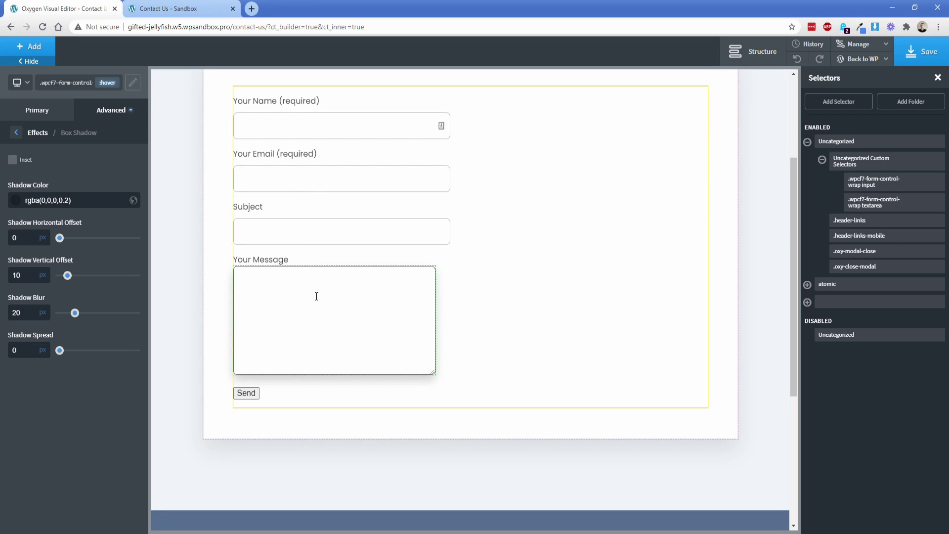
# Step: Set the message box width to 100% in Size & Spacing
pyautogui.click(120, 114)
pyautogui.click(94, 167)
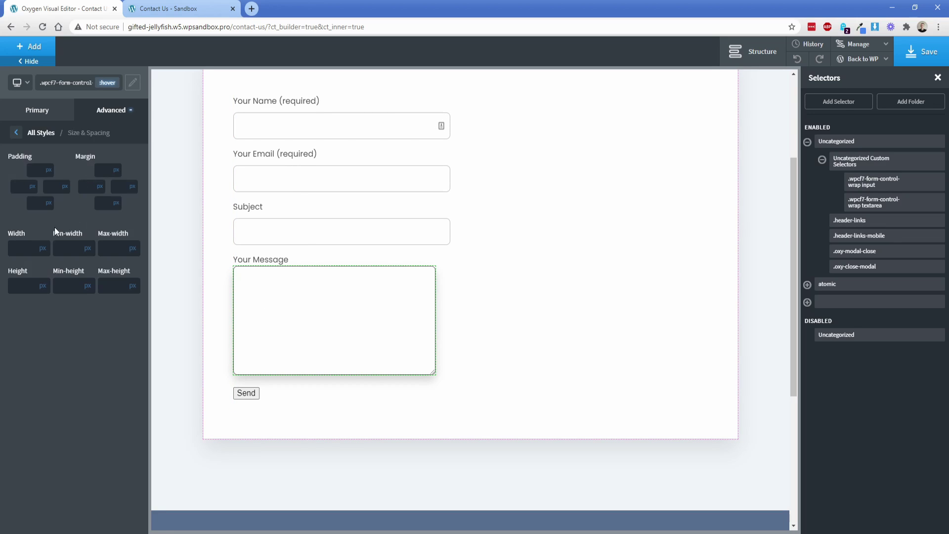
pyautogui.click(18, 249)
pyautogui.write('100%')
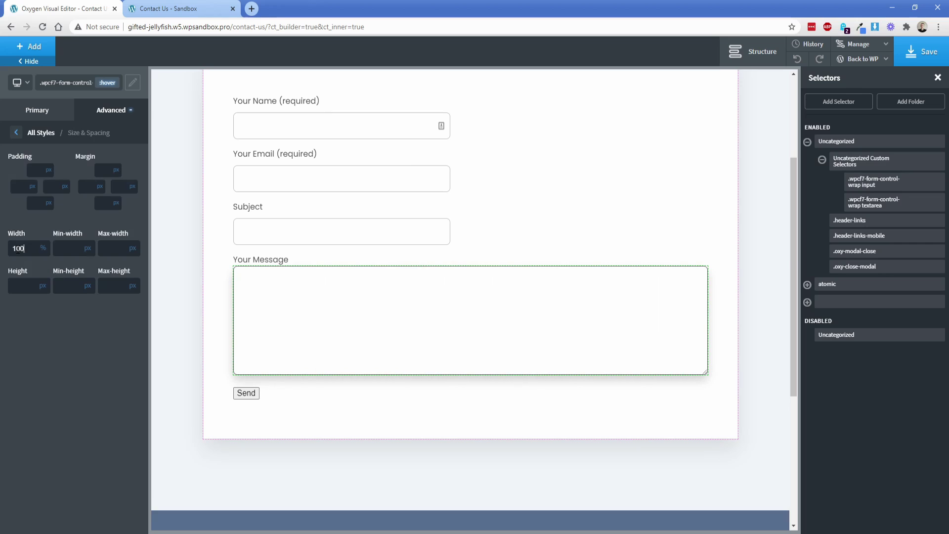
# Step: Set the form input fields selector's width to 100 percent
pyautogui.click(873, 181)
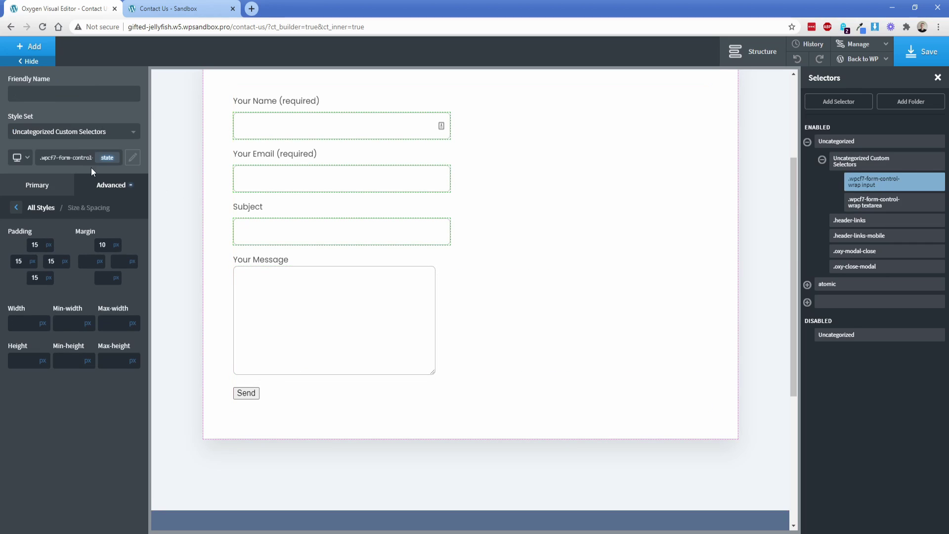
pyautogui.click(45, 320)
pyautogui.click(24, 330)
pyautogui.write('100')
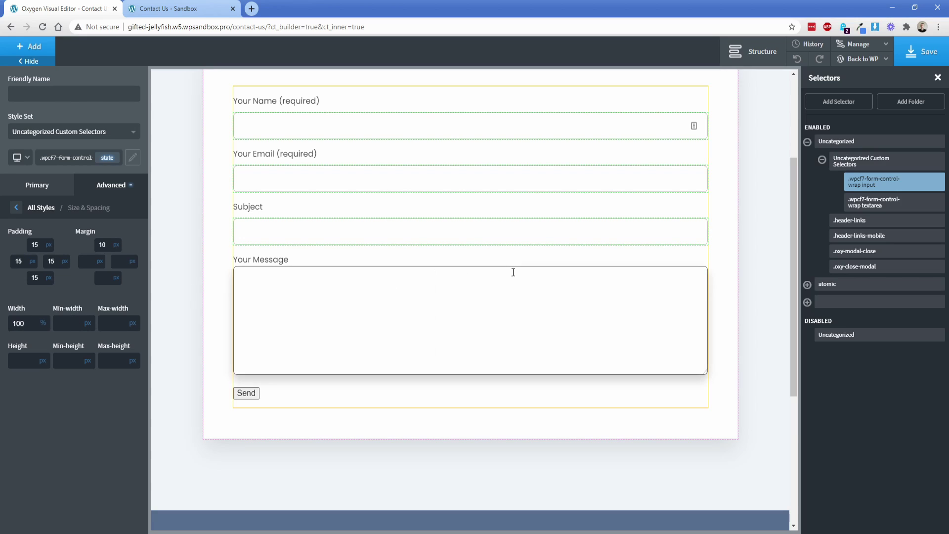
# Step: Remove the hover-state width from the message textarea selector
pyautogui.click(513, 272)
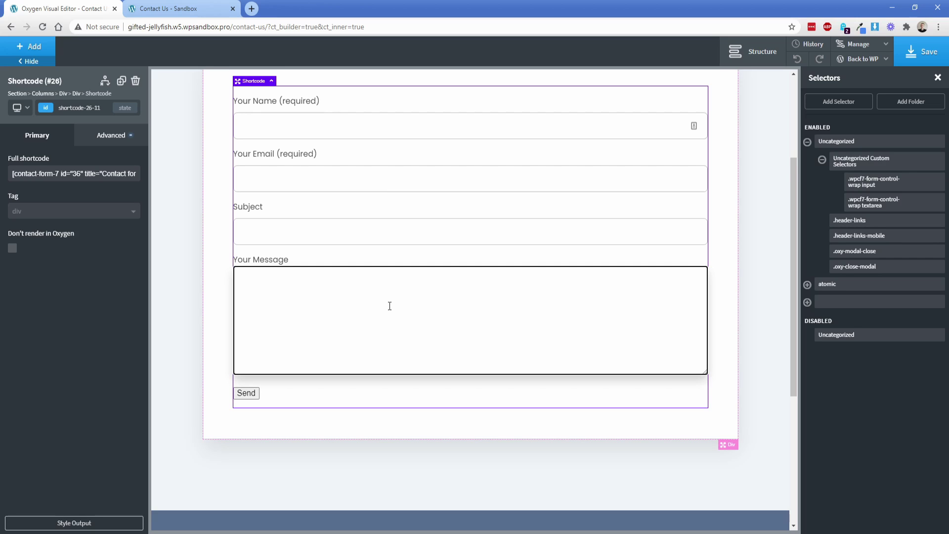
pyautogui.click(880, 203)
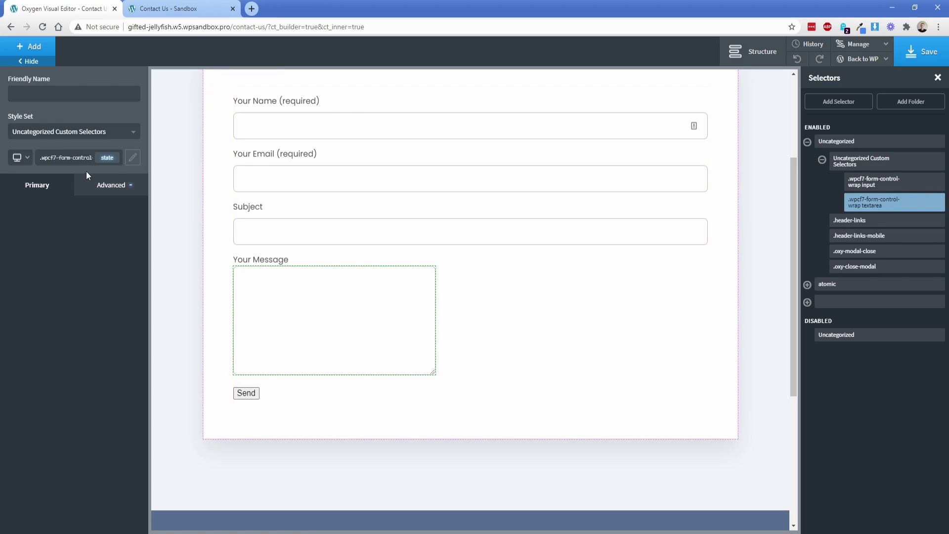
pyautogui.click(107, 158)
pyautogui.click(22, 189)
pyautogui.click(111, 185)
pyautogui.click(70, 241)
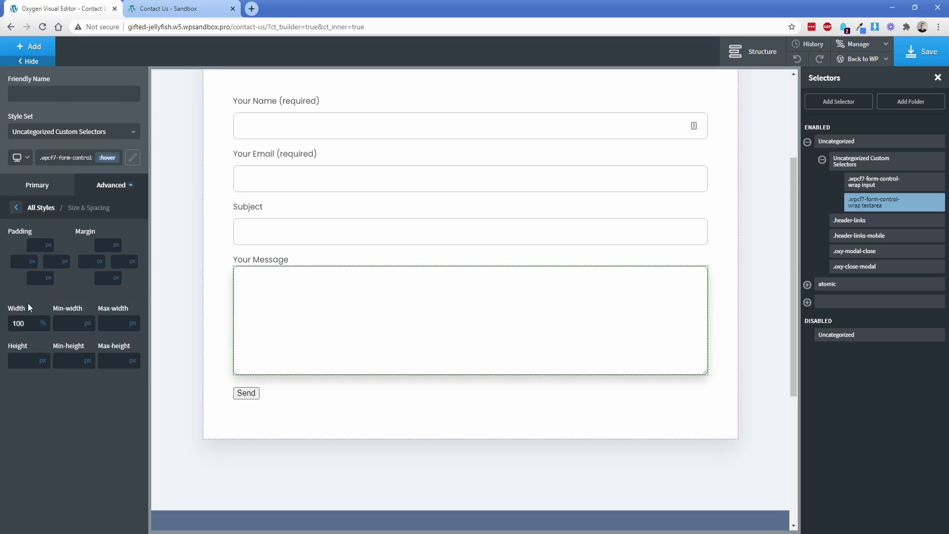
pyautogui.press('BackSpace')
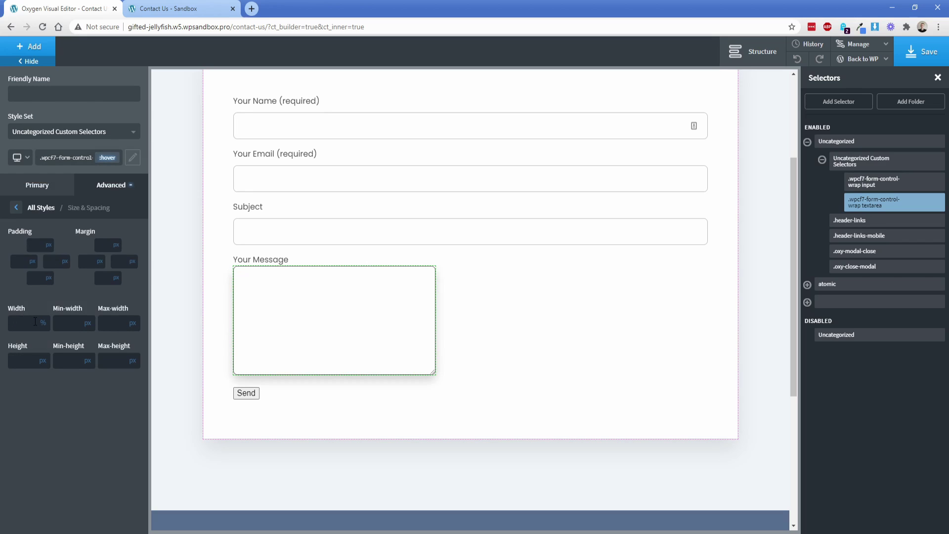
# Step: Set the textarea selector's normal-state width to 100 percent
pyautogui.click(57, 157)
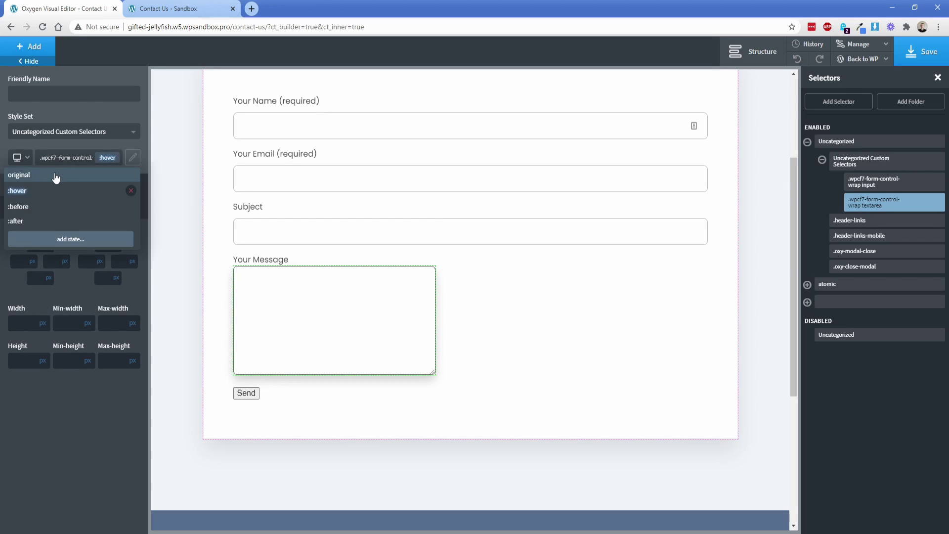
pyautogui.click(56, 176)
pyautogui.click(28, 322)
pyautogui.write('1')
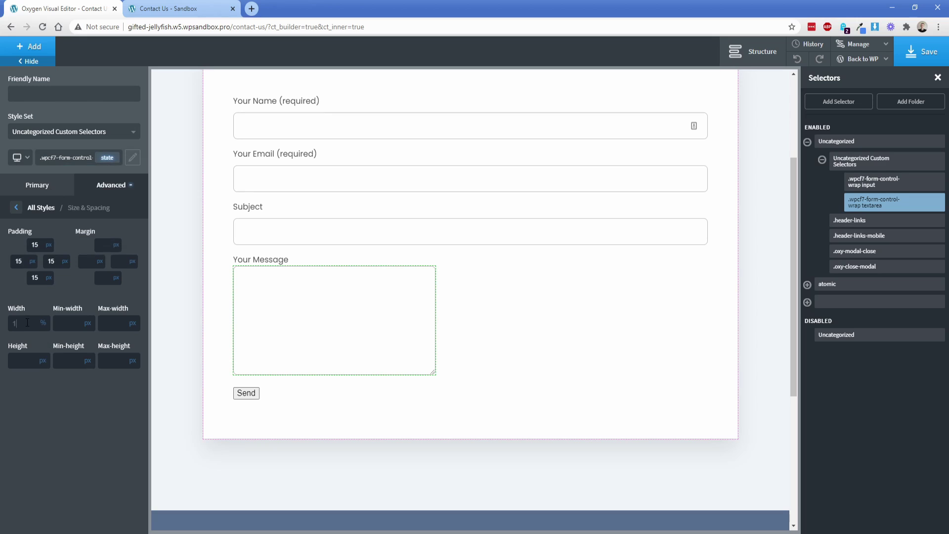
pyautogui.write('00')
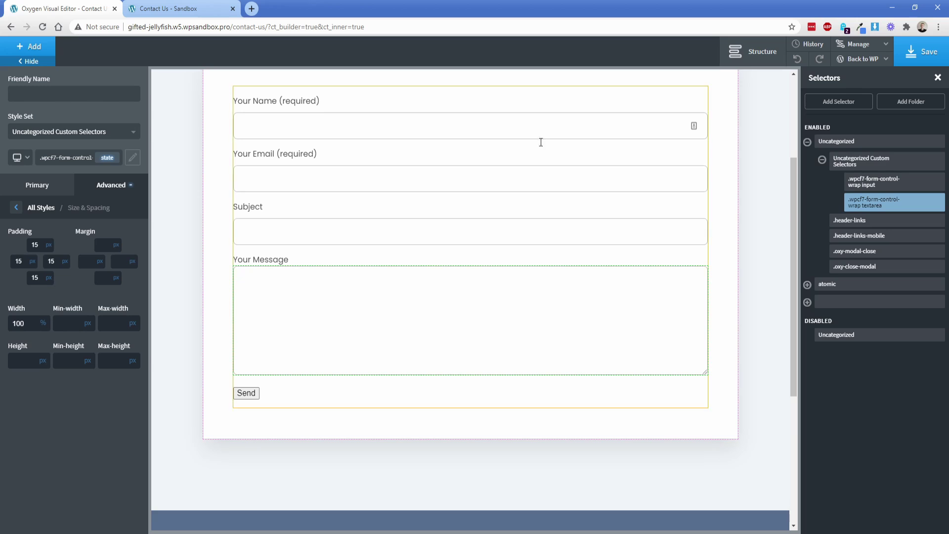
# Step: Save the page and reload the live Contact Us page
pyautogui.click(920, 52)
pyautogui.click(168, 9)
pyautogui.click(42, 27)
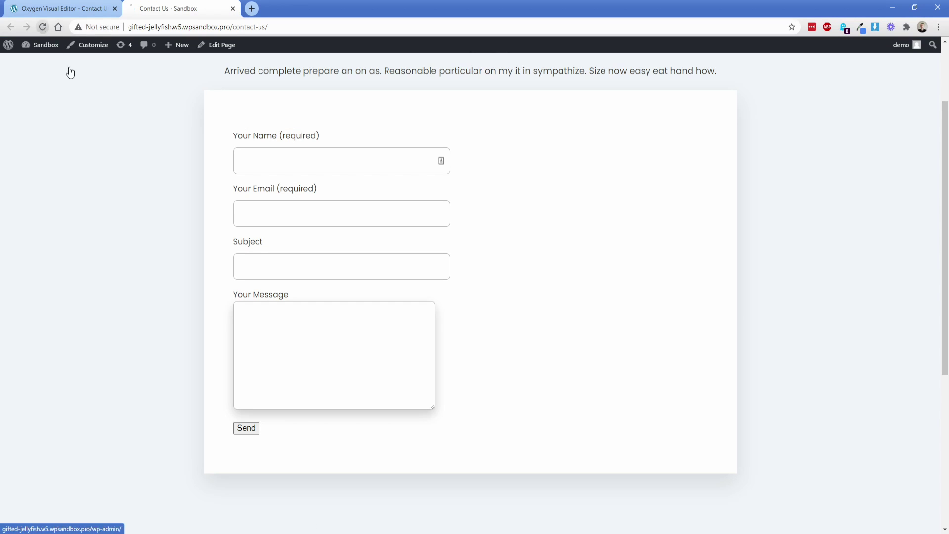
# Step: Check focus borders on the Subject, Name and Message fields, then show the editor's structure tree
pyautogui.click(292, 262)
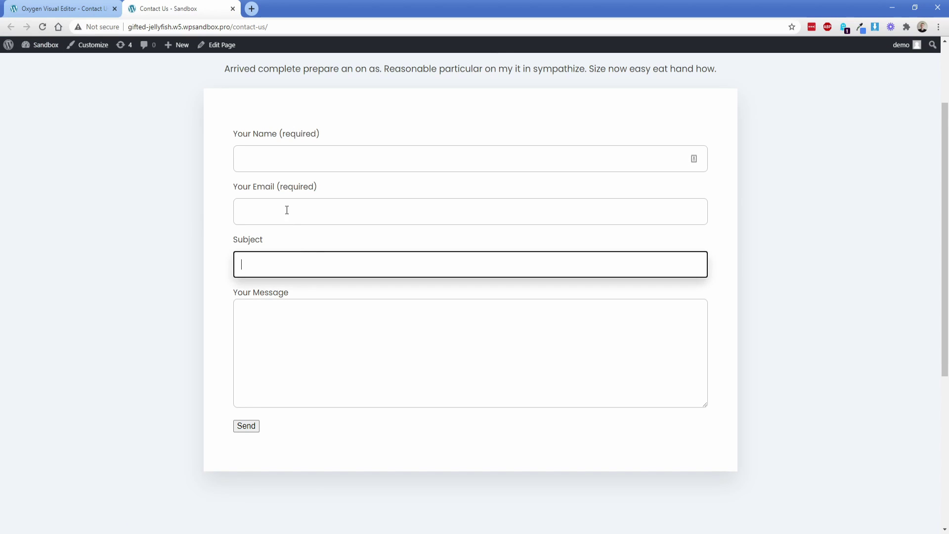
pyautogui.click(276, 165)
pyautogui.click(292, 327)
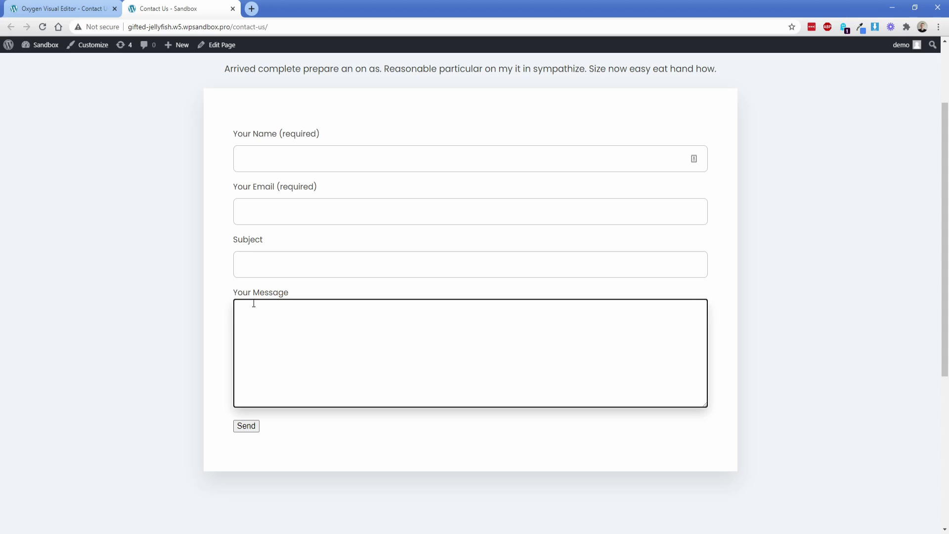
pyautogui.click(218, 273)
pyautogui.click(264, 267)
pyautogui.click(211, 276)
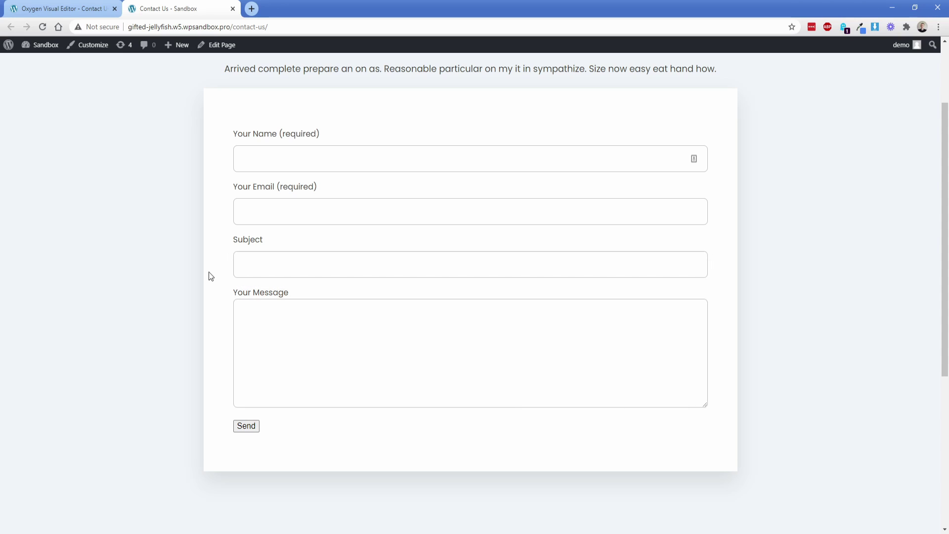
pyautogui.click(267, 266)
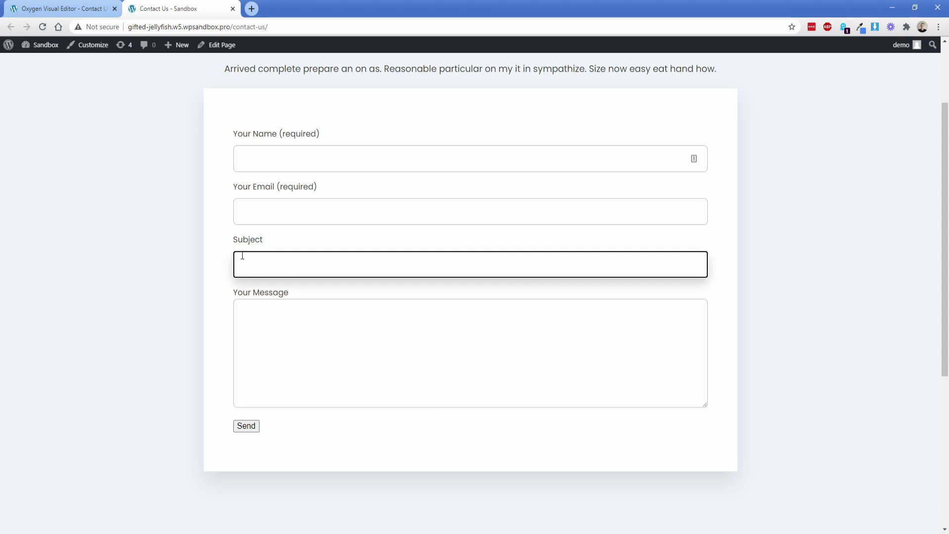
pyautogui.click(219, 262)
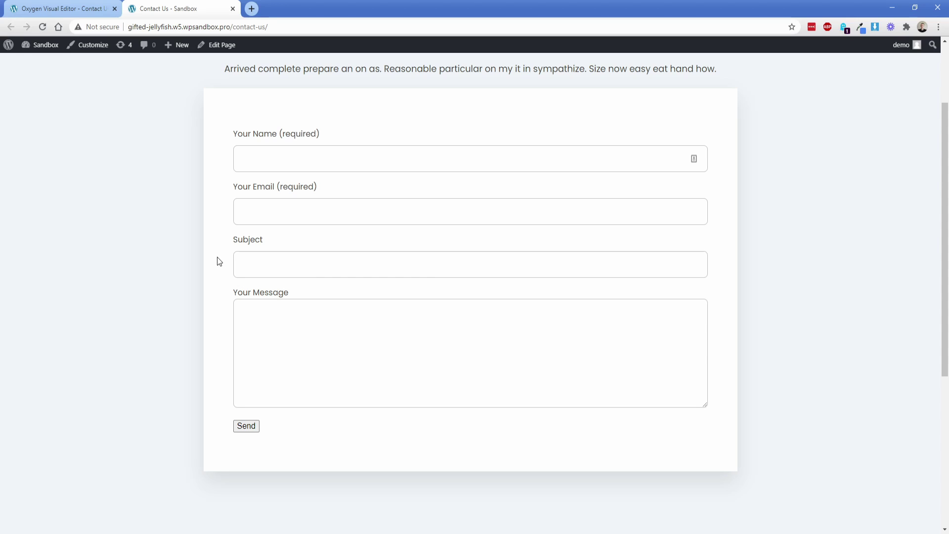
pyautogui.click(77, 2)
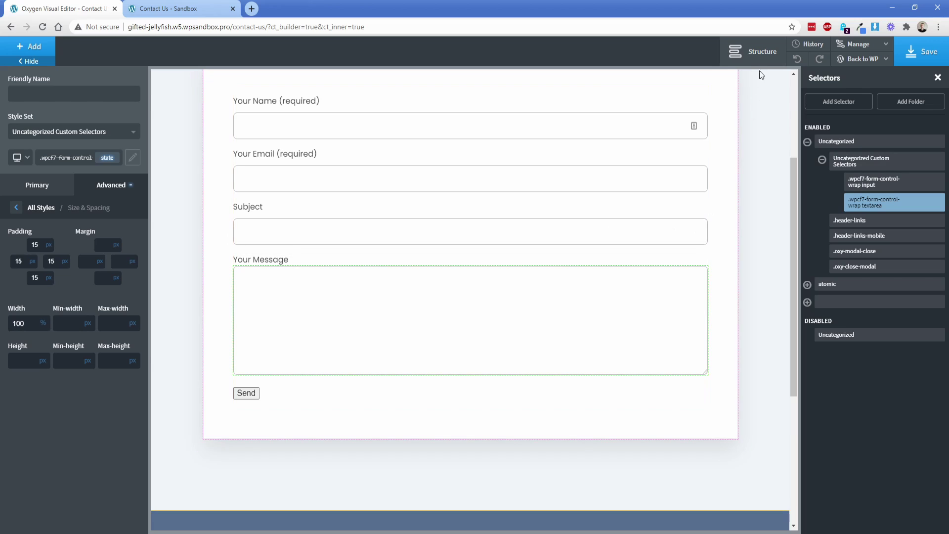
pyautogui.click(757, 52)
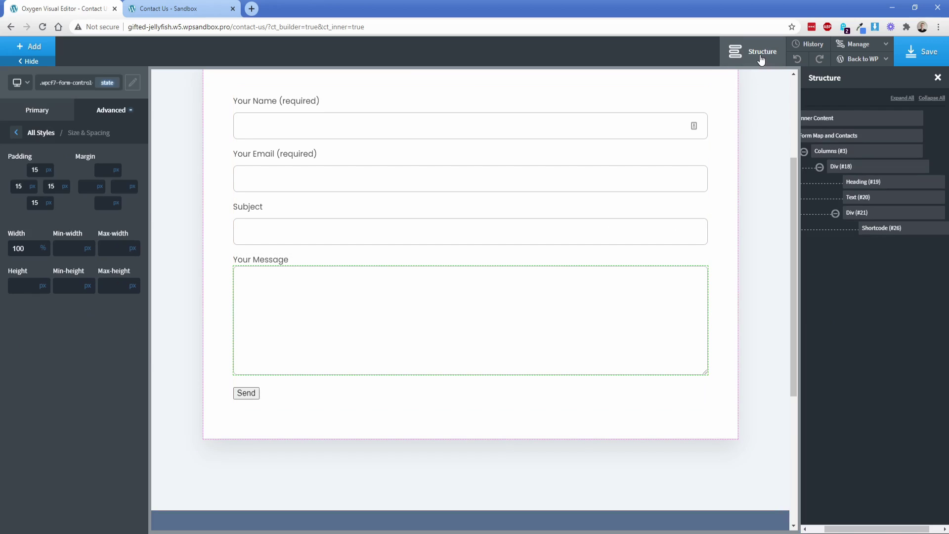
# Step: Add a Code Block below the form and comment out its sample hello-world PHP output
pyautogui.click(882, 229)
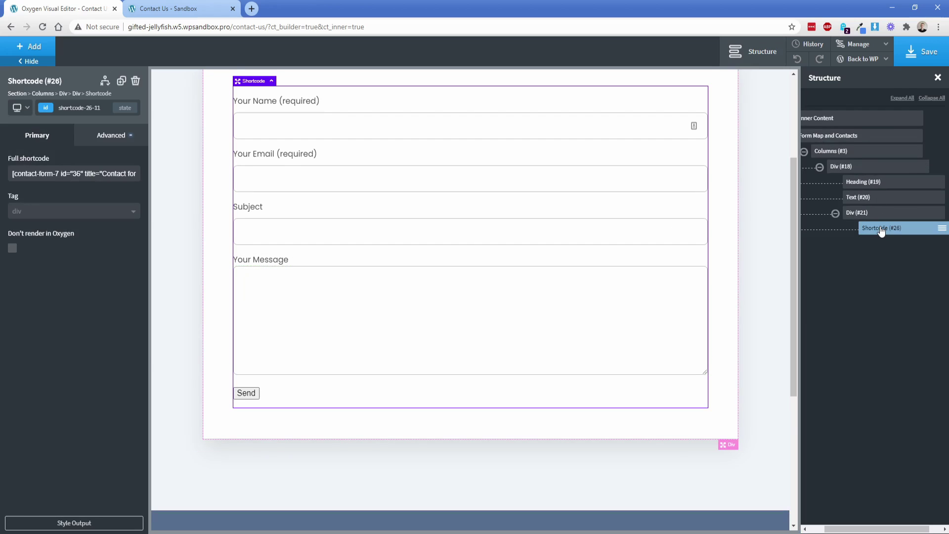
pyautogui.click(49, 48)
pyautogui.write('d')
pyautogui.click(106, 110)
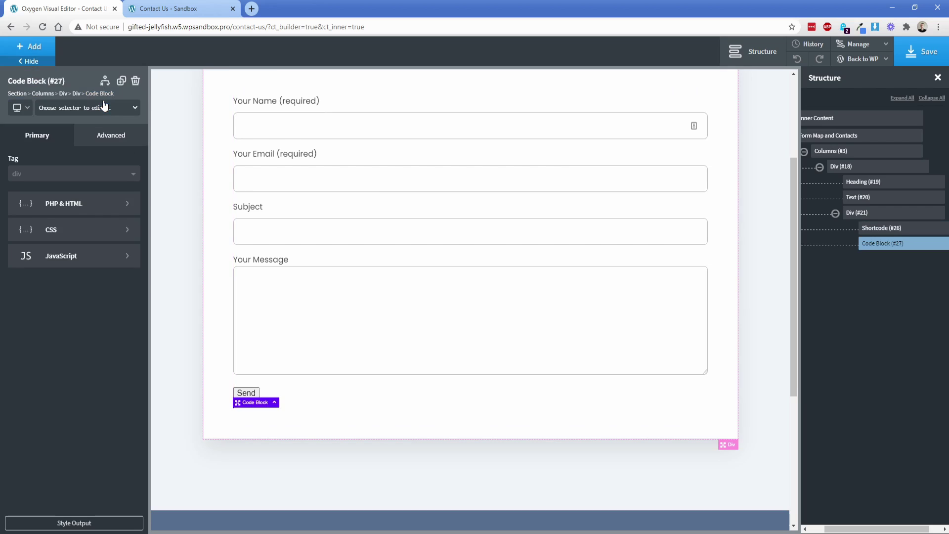
pyautogui.click(75, 204)
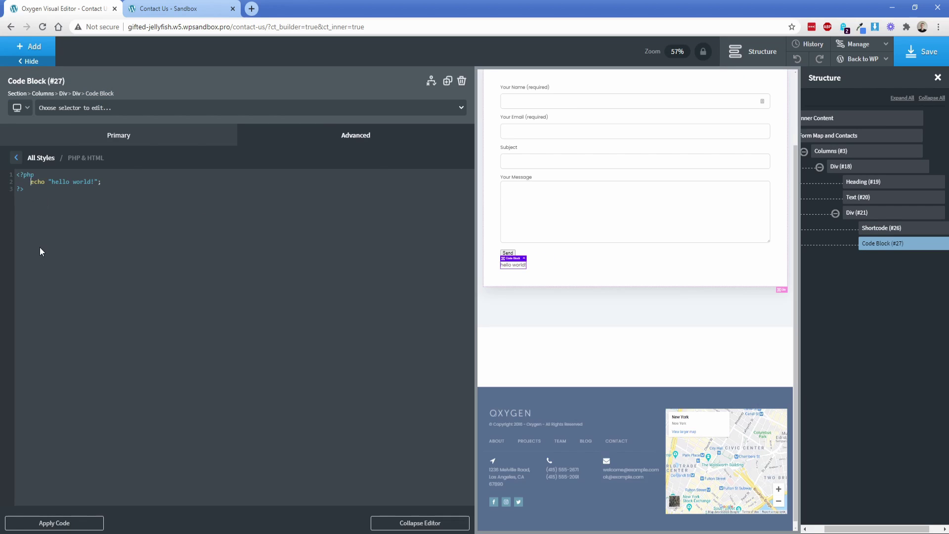
pyautogui.hotkey('ctrl', '/')
pyautogui.click(75, 157)
# Step: Paste the outline: none CSS rule into the Code Block and save the page
pyautogui.click(66, 231)
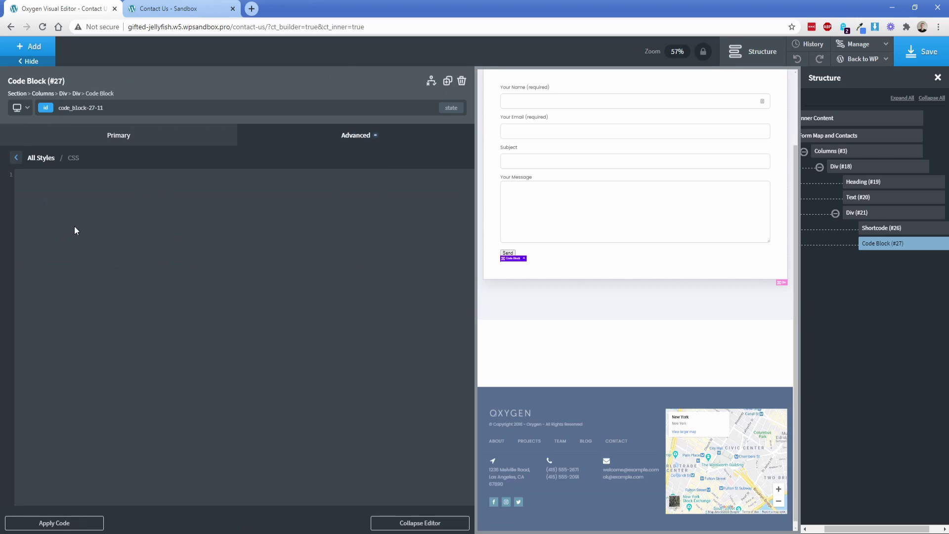
pyautogui.hotkey('ctrl', 'v')
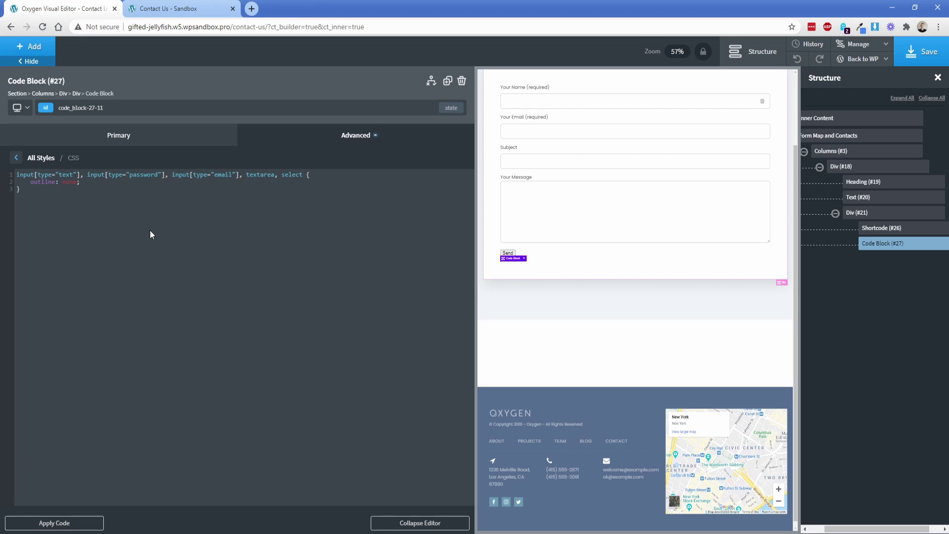
pyautogui.click(921, 54)
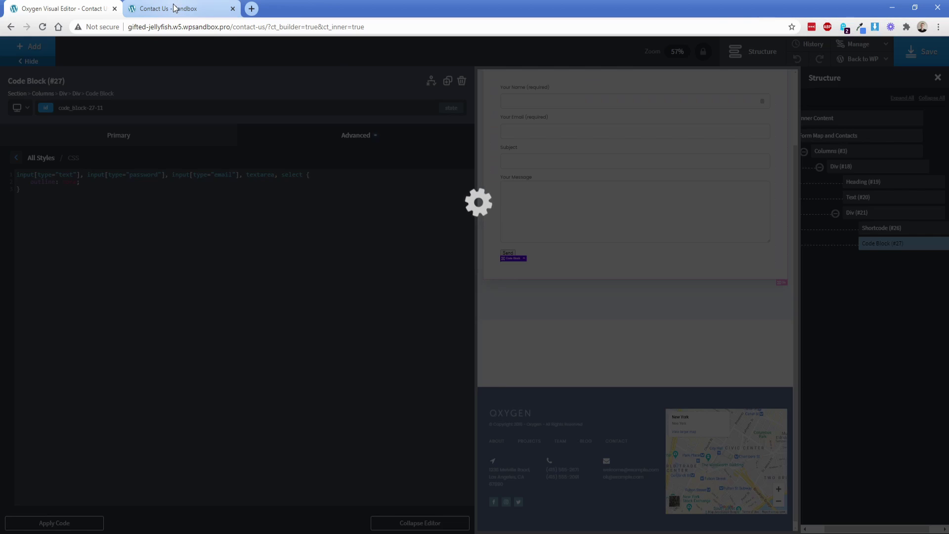
# Step: Reload the live Contact Us page and focus the Subject, Email and Name fields
pyautogui.click(174, 7)
pyautogui.press('F5')
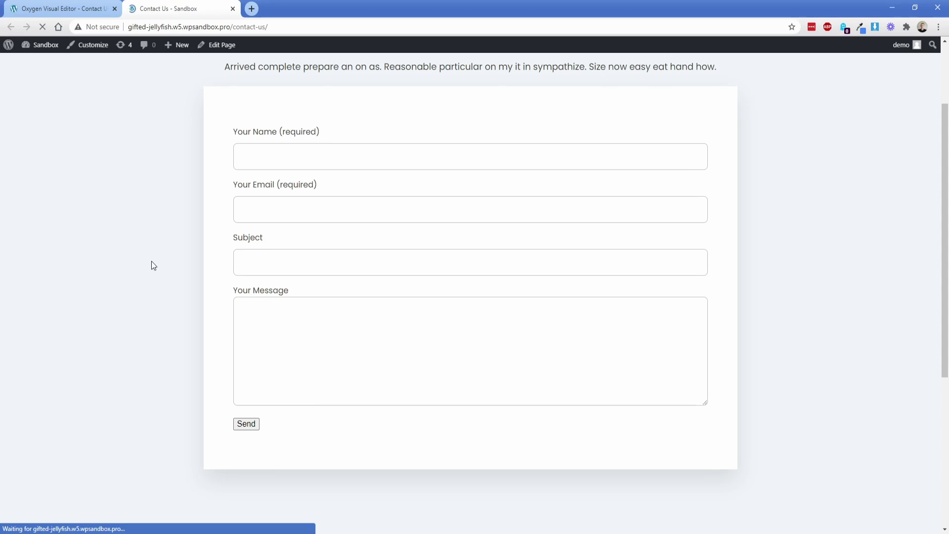
pyautogui.click(277, 214)
pyautogui.click(265, 272)
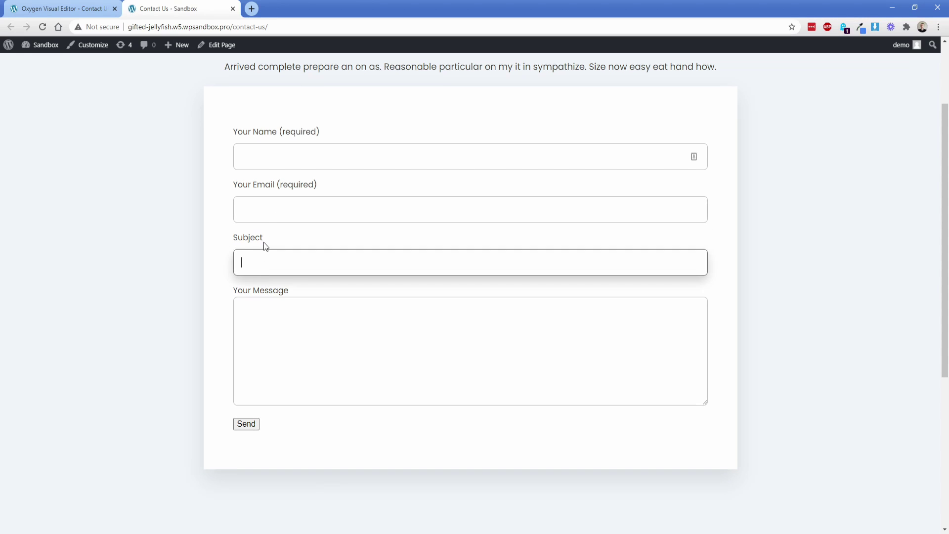
pyautogui.click(261, 218)
pyautogui.click(252, 155)
pyautogui.click(254, 216)
pyautogui.click(261, 263)
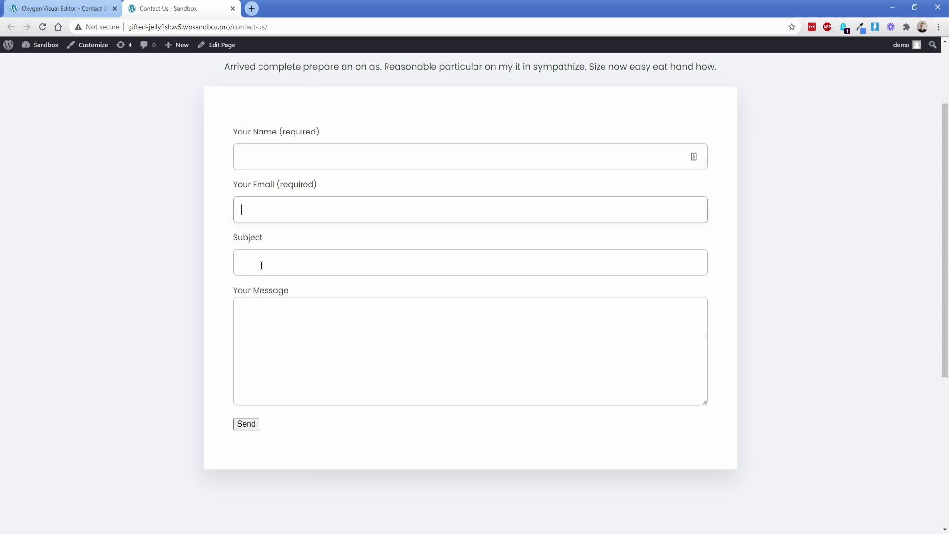
# Step: Recheck focus on the Email, Name, Subject and Message fields, then return to the Oxygen editor
pyautogui.click(256, 218)
pyautogui.click(256, 156)
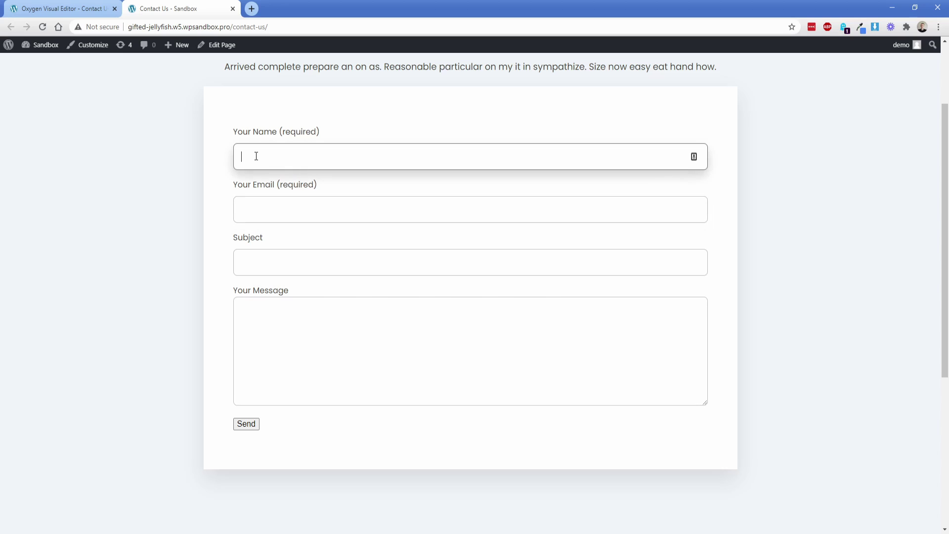
pyautogui.click(268, 204)
pyautogui.click(270, 258)
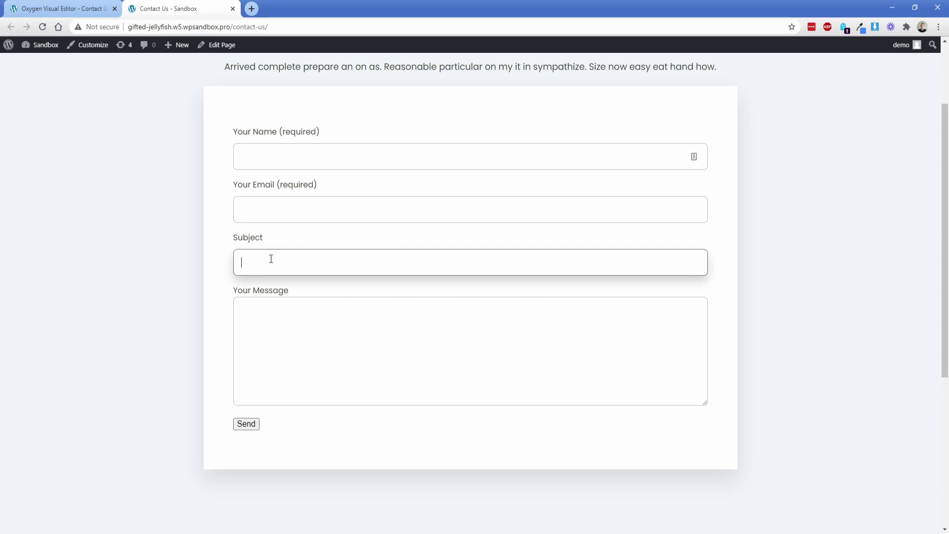
pyautogui.click(245, 247)
pyautogui.click(254, 292)
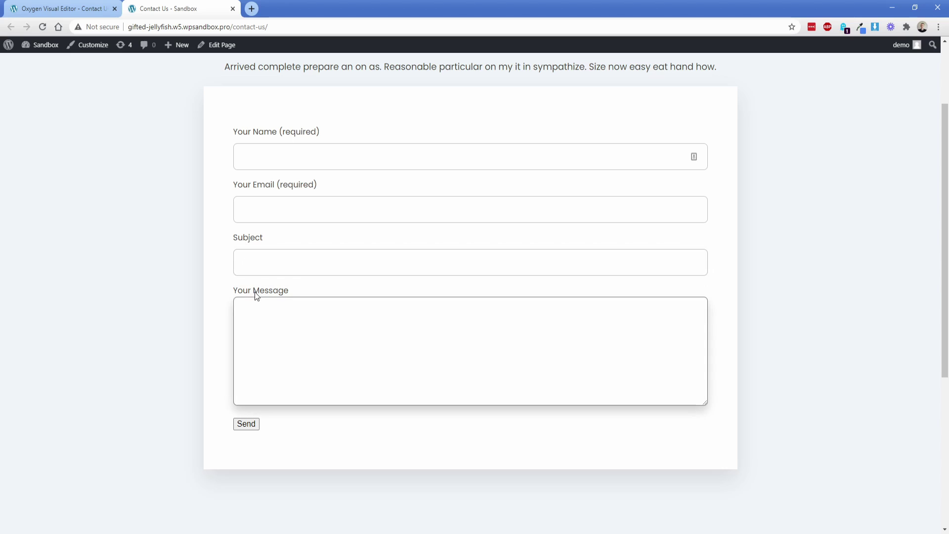
pyautogui.click(248, 285)
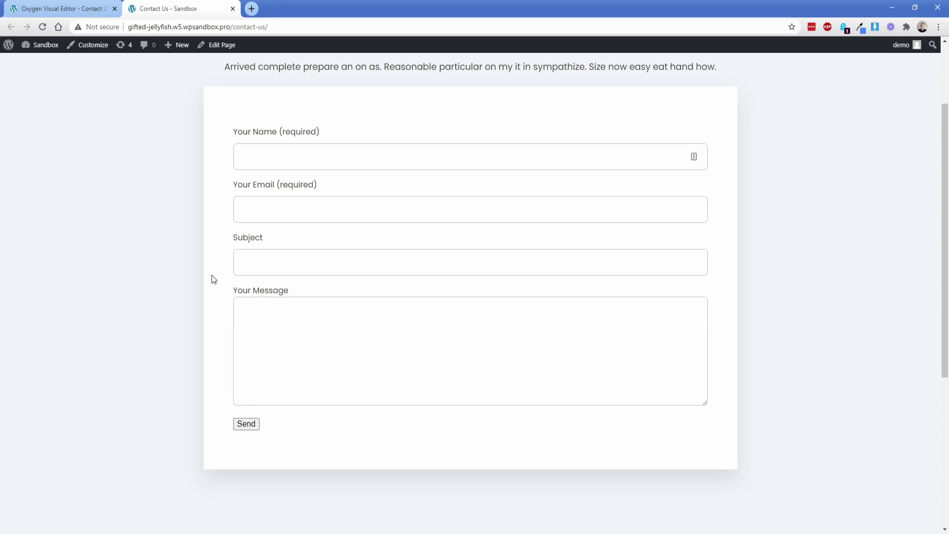
pyautogui.click(60, 9)
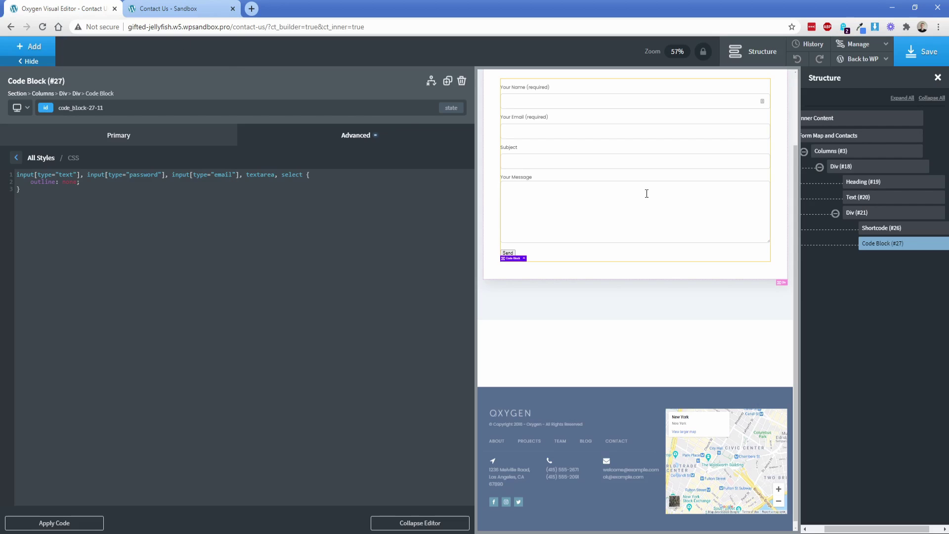
# Step: Set margin-top 10 on the .wpcf7-form-control-wrap textarea selector, then select the form shortcode
pyautogui.click(862, 52)
pyautogui.click(854, 93)
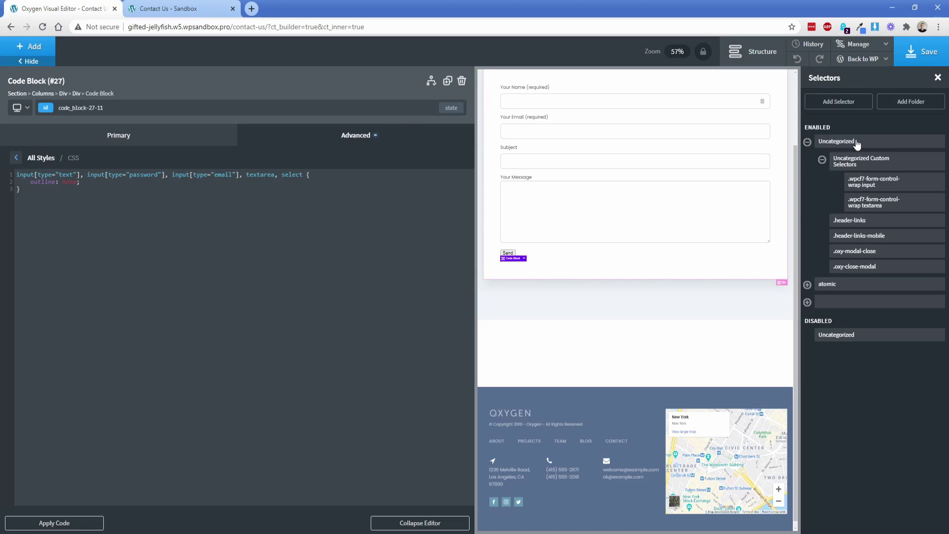
pyautogui.click(865, 203)
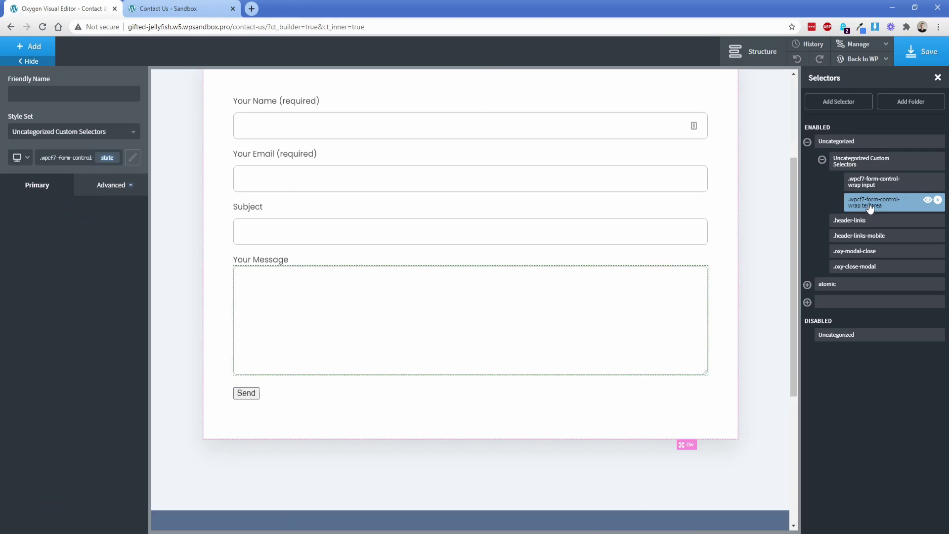
pyautogui.click(104, 190)
pyautogui.click(79, 244)
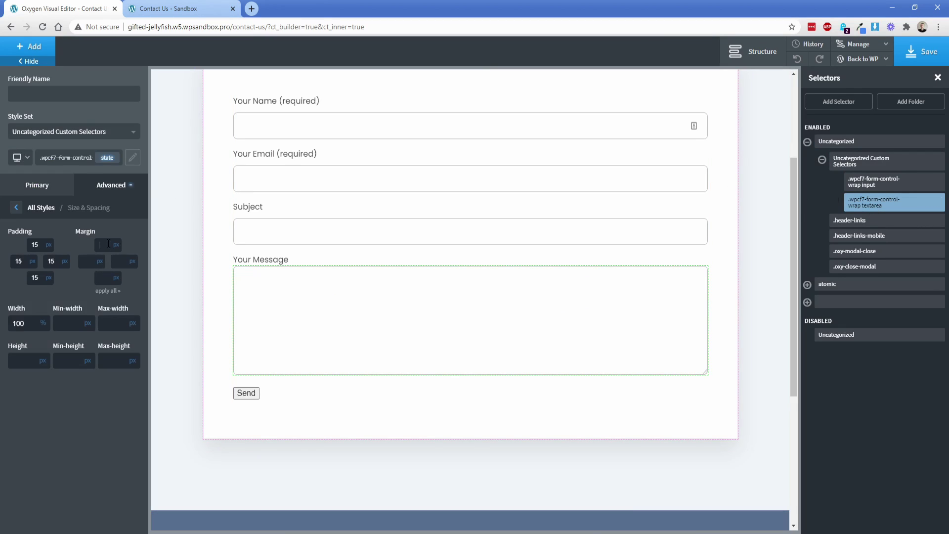
pyautogui.click(108, 244)
pyautogui.write('10')
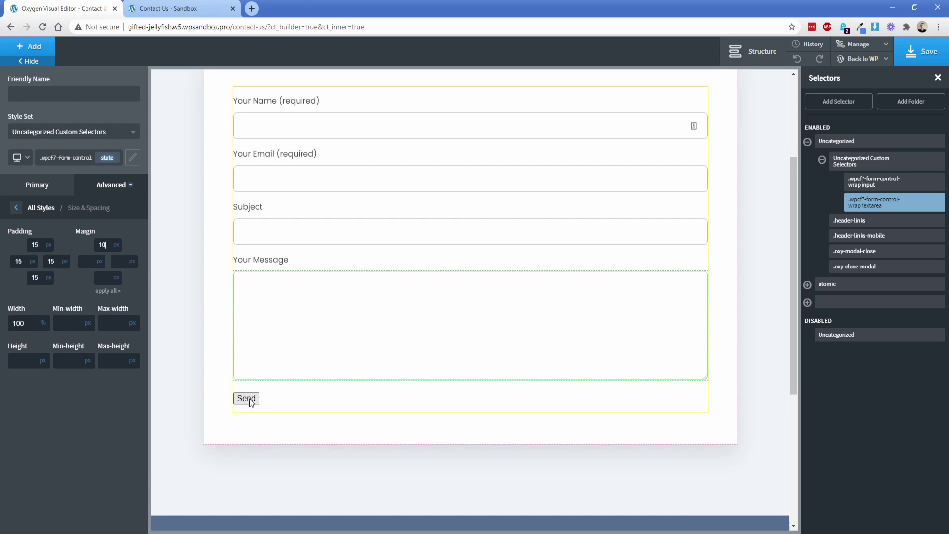
pyautogui.click(303, 408)
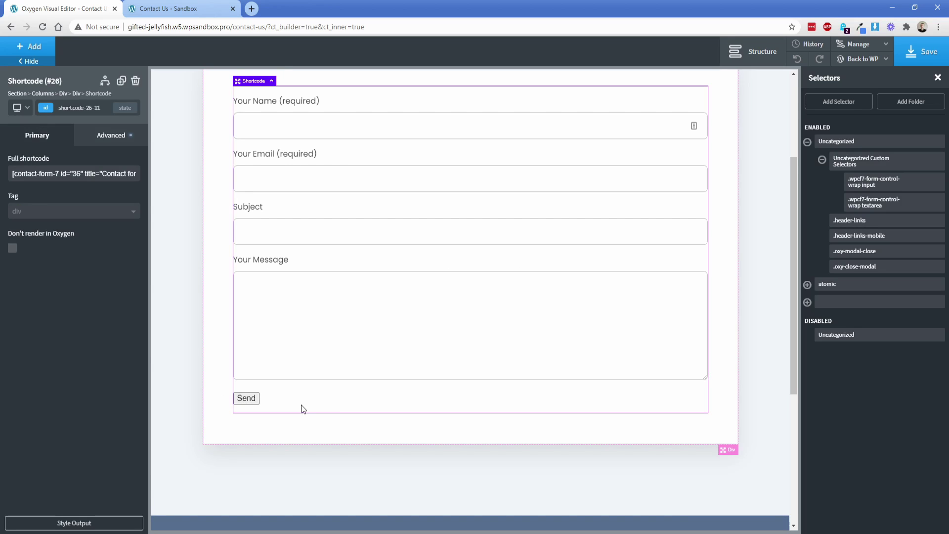
pyautogui.click(104, 523)
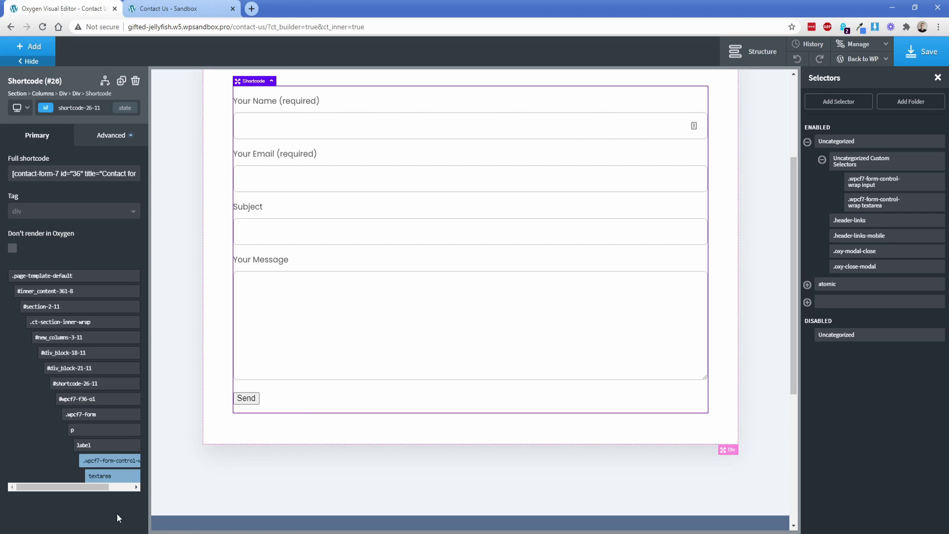
# Step: Target input.wpcf7-submit on the Send button and give it the Hover blue global background colour
pyautogui.click(250, 401)
pyautogui.moveTo(92, 384)
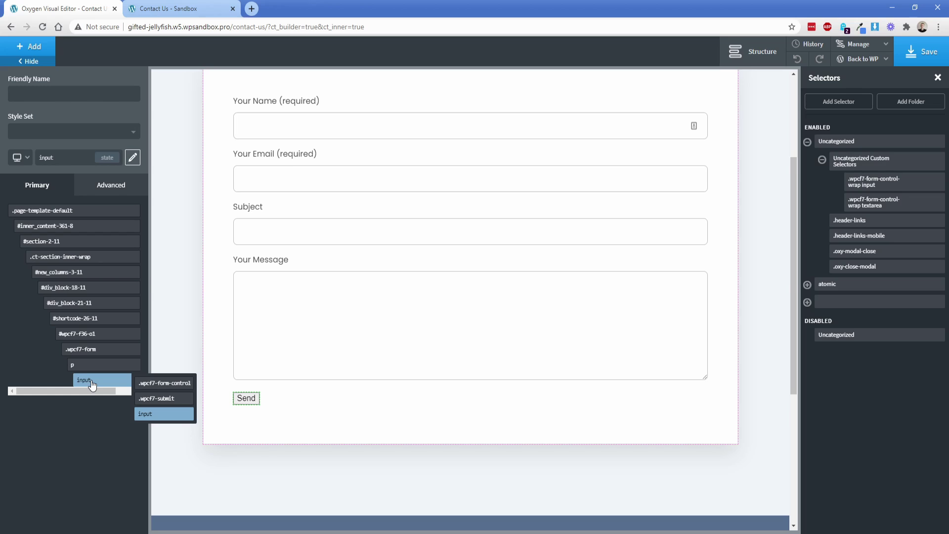
pyautogui.click(161, 399)
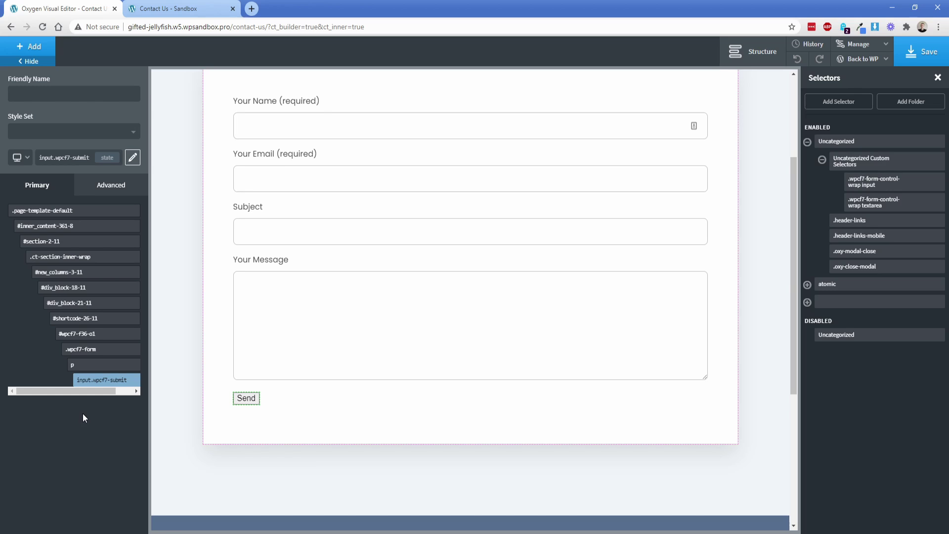
pyautogui.click(100, 191)
pyautogui.click(86, 216)
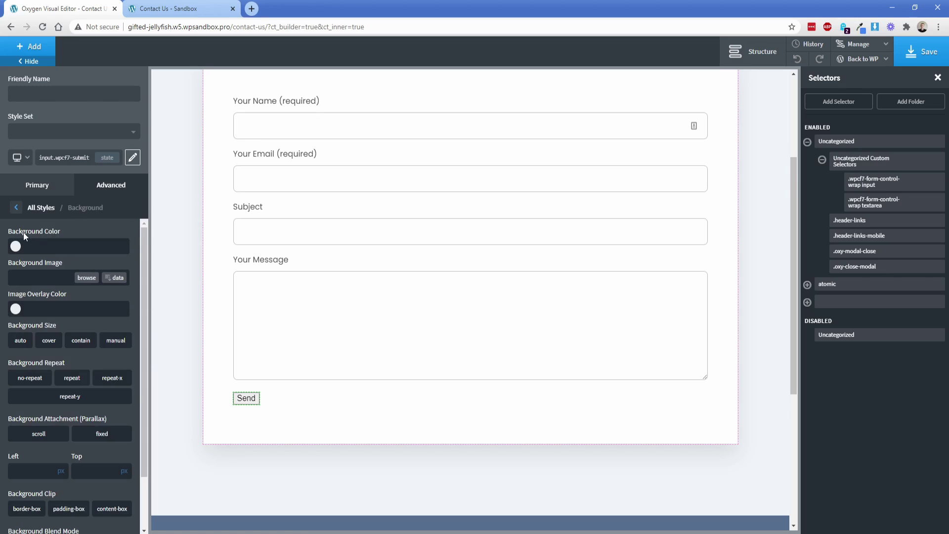
pyautogui.click(16, 246)
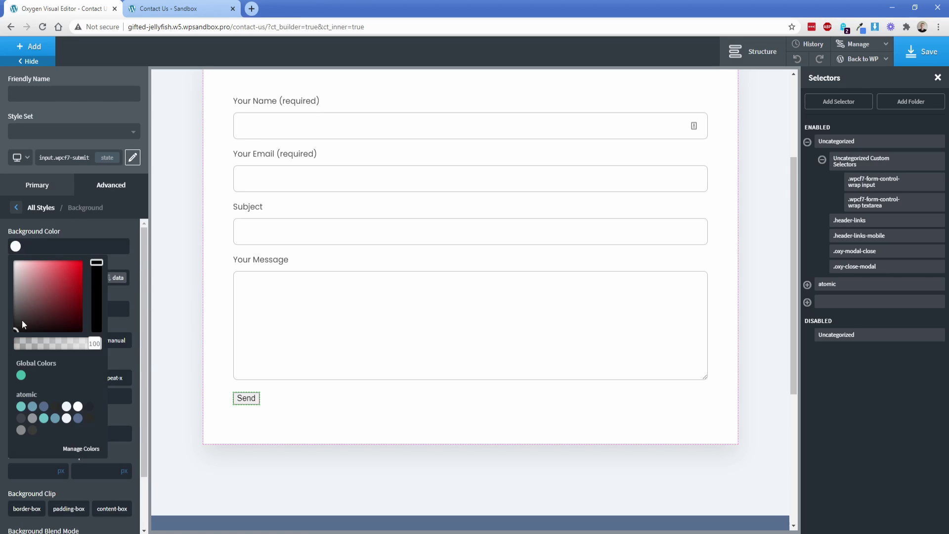
pyautogui.click(21, 377)
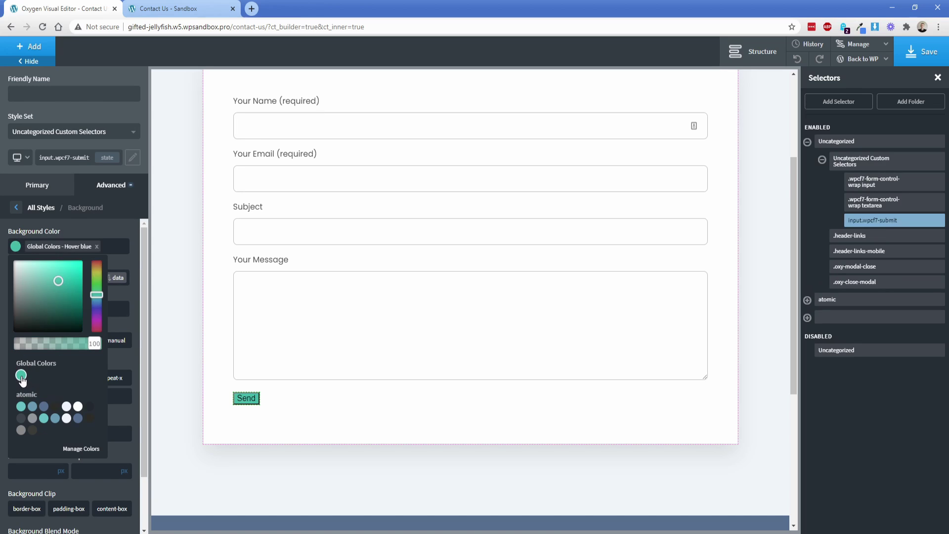
pyautogui.click(109, 190)
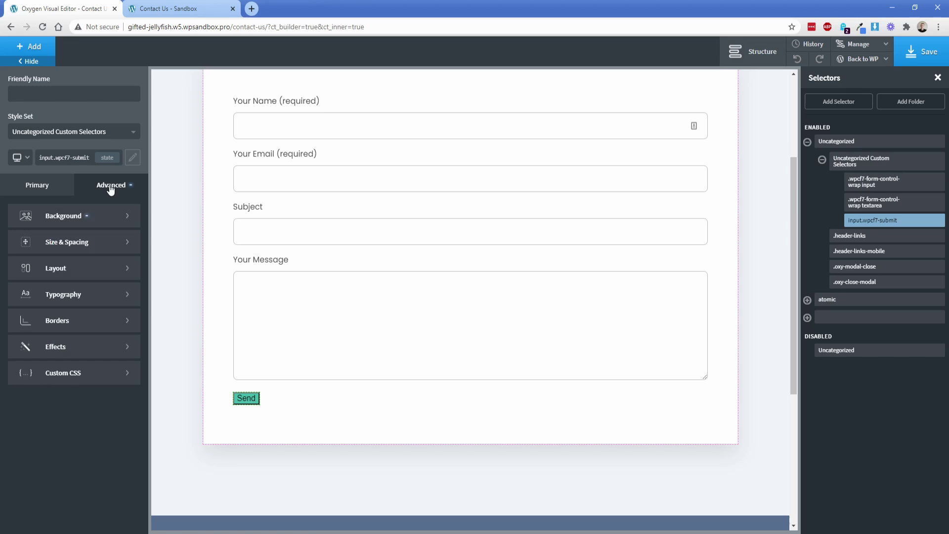
# Step: Pad the Send button 12/25/12/25 px and set its width to 100%
pyautogui.click(88, 243)
pyautogui.click(48, 262)
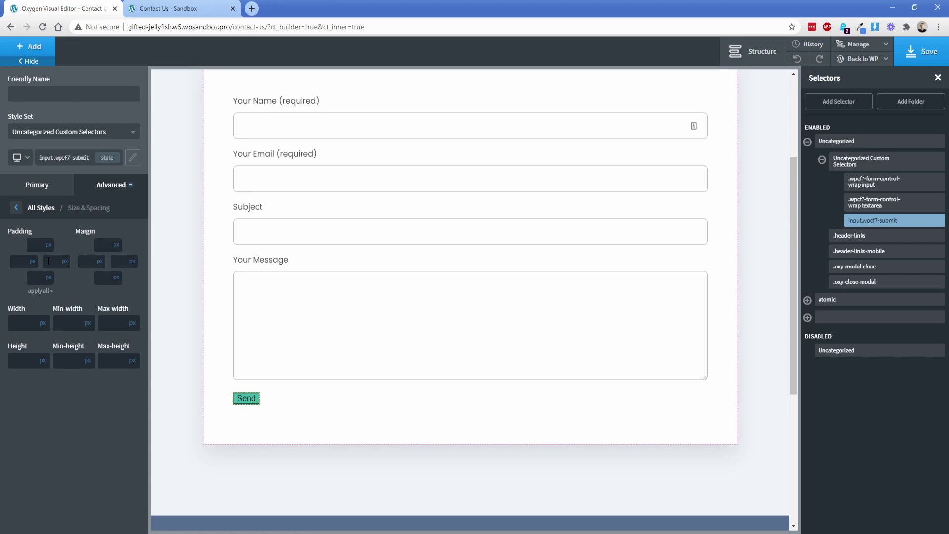
pyautogui.write('25')
pyautogui.click(22, 263)
pyautogui.write('25')
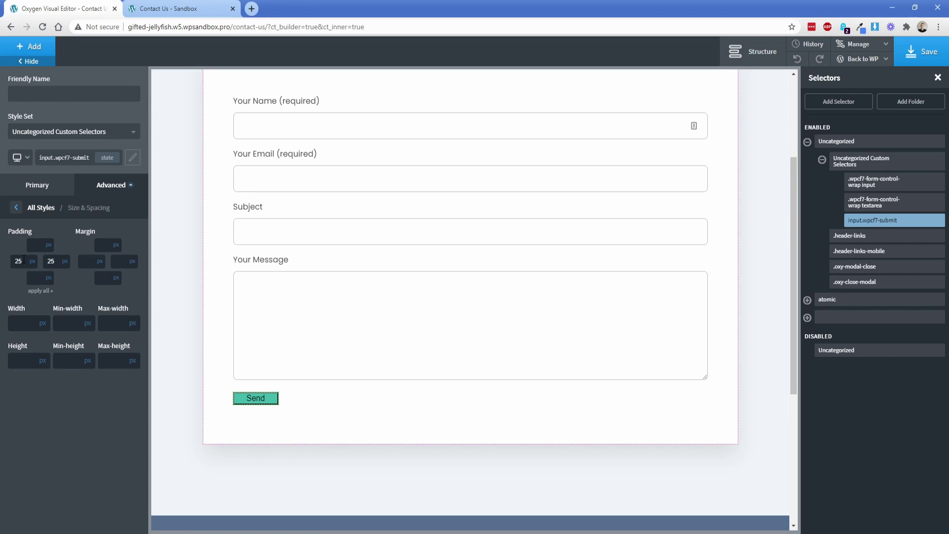
pyautogui.write('12')
pyautogui.click(37, 278)
pyautogui.write('12')
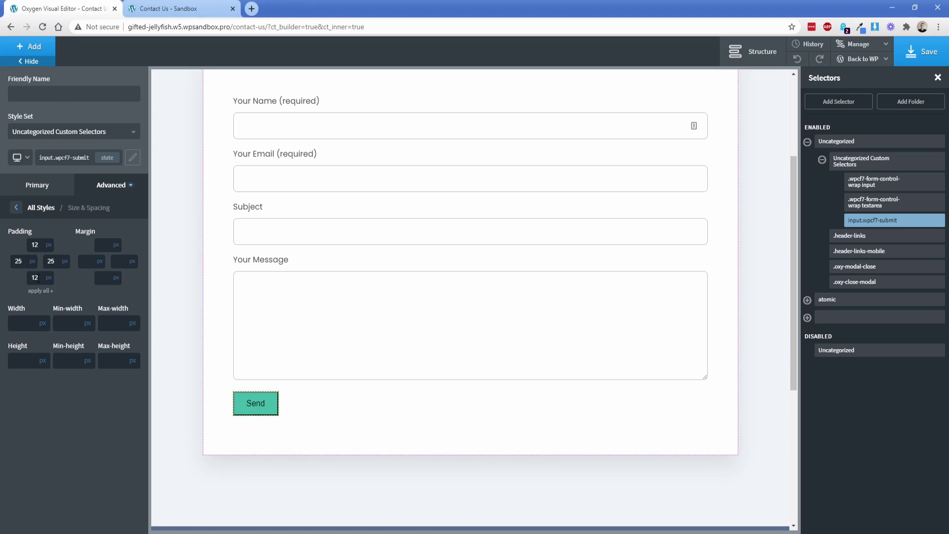
pyautogui.click(22, 324)
pyautogui.write('100')
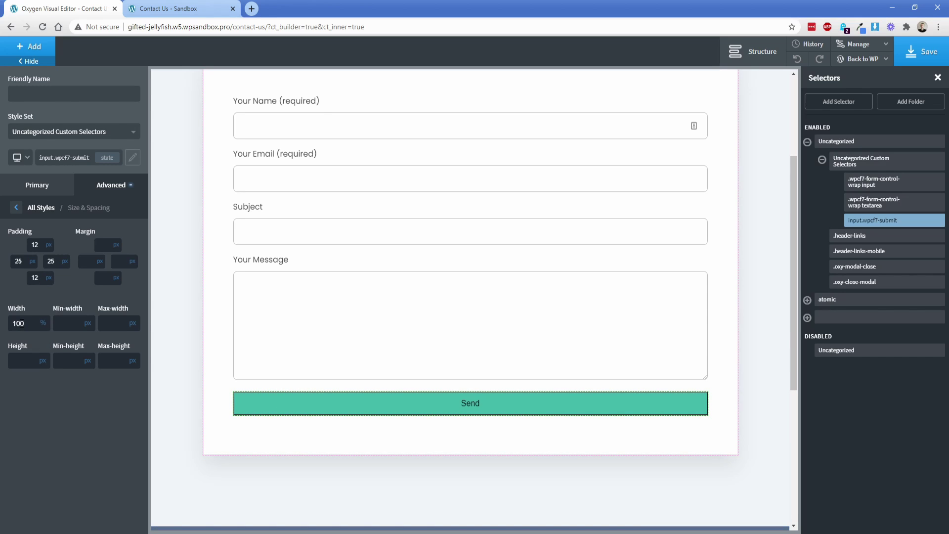
# Step: Make the button label white in the Display (Poppins) font
pyautogui.click(107, 186)
pyautogui.click(86, 293)
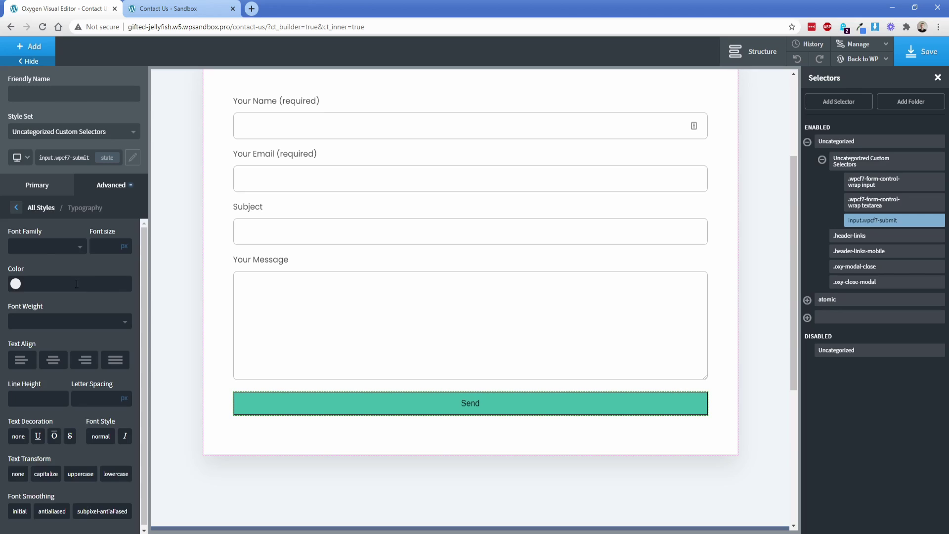
pyautogui.click(15, 284)
pyautogui.click(21, 315)
pyautogui.moveTo(16, 303); pyautogui.dragTo(9, 291)
pyautogui.click(50, 249)
pyautogui.click(43, 299)
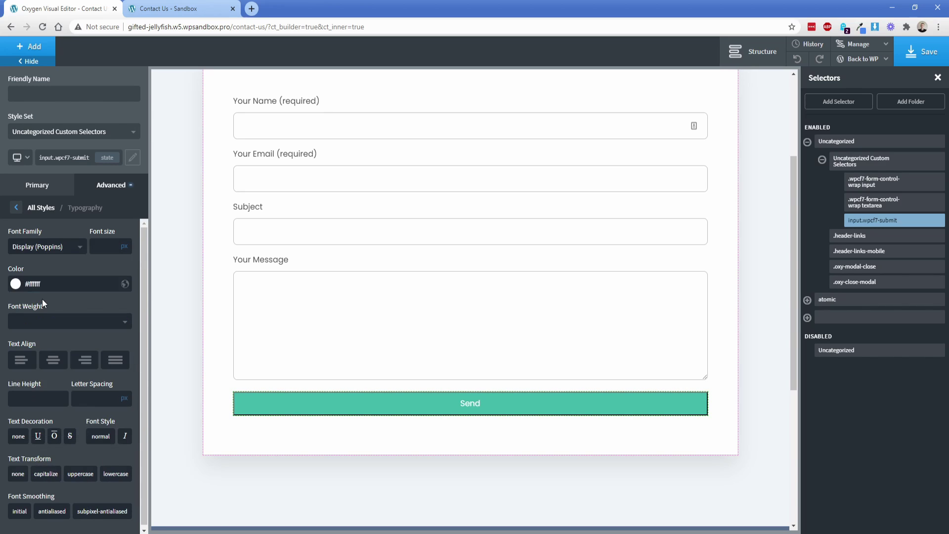
# Step: Set the label to 18 px, weight 500, 2 px letter spacing and uppercase
pyautogui.click(101, 242)
pyautogui.write('1')
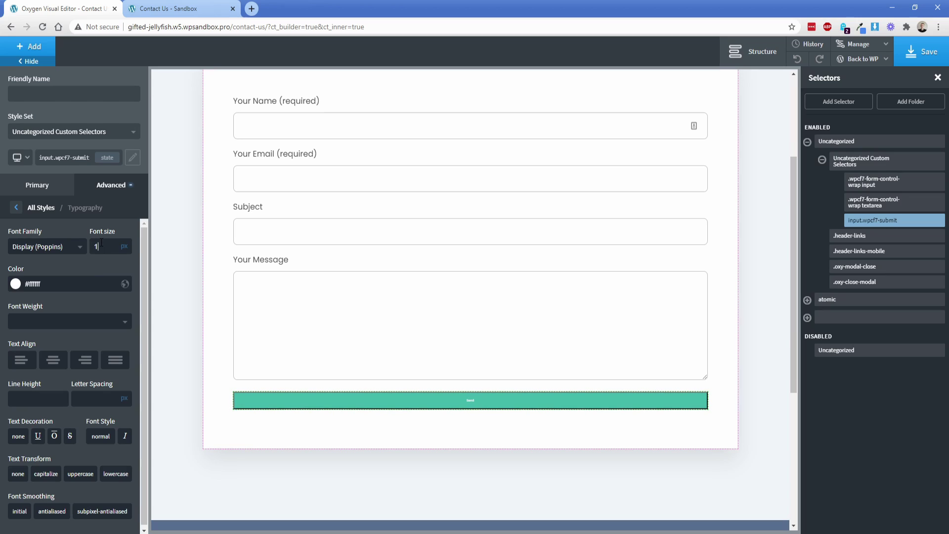
pyautogui.write('8')
pyautogui.click(63, 319)
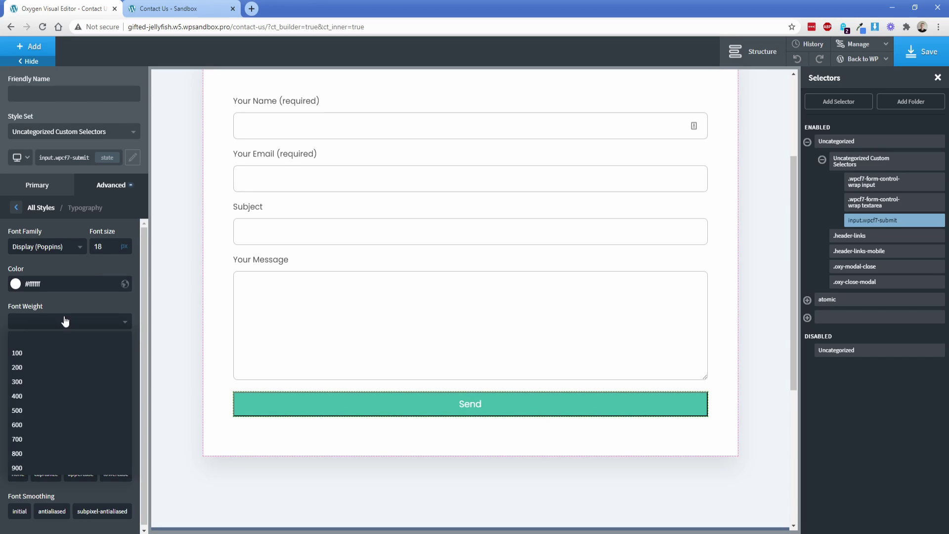
pyautogui.click(26, 414)
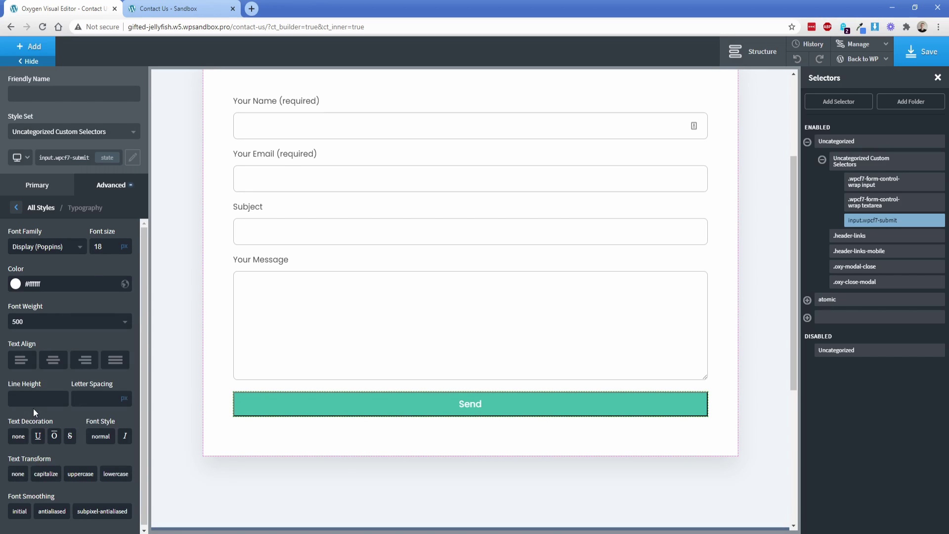
pyautogui.click(91, 397)
pyautogui.write('2')
pyautogui.click(78, 476)
pyautogui.click(109, 190)
pyautogui.click(78, 320)
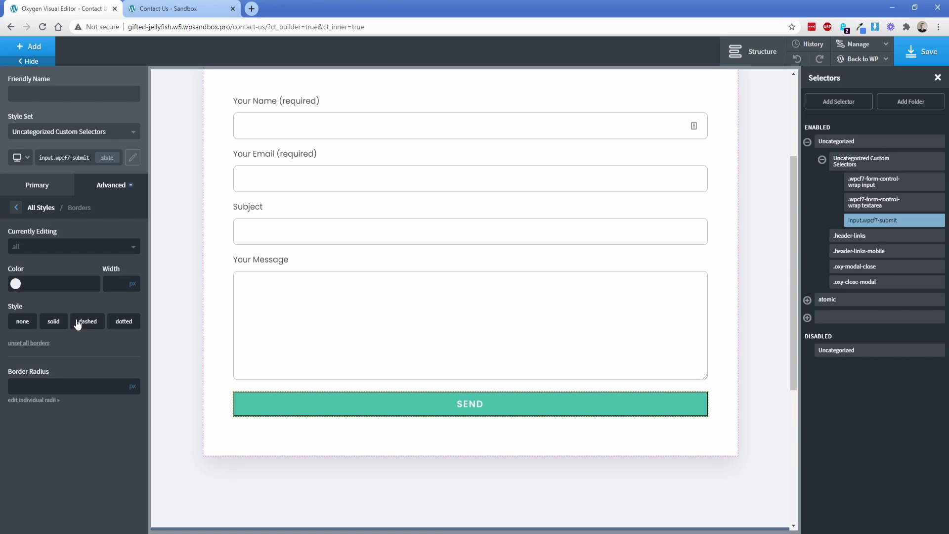
# Step: Give the Send button a 1 px solid green global-colour border with 8 px radius
pyautogui.click(18, 285)
pyautogui.click(20, 411)
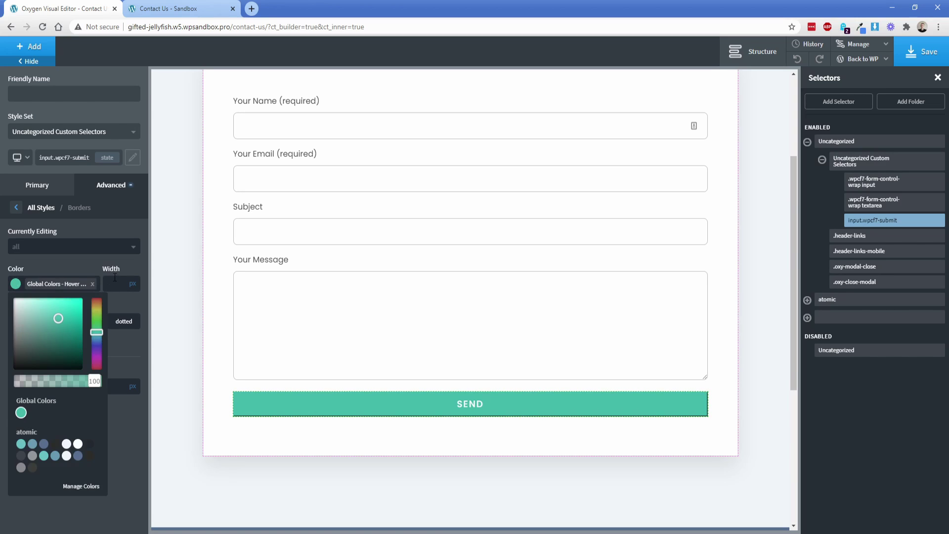
pyautogui.write('1')
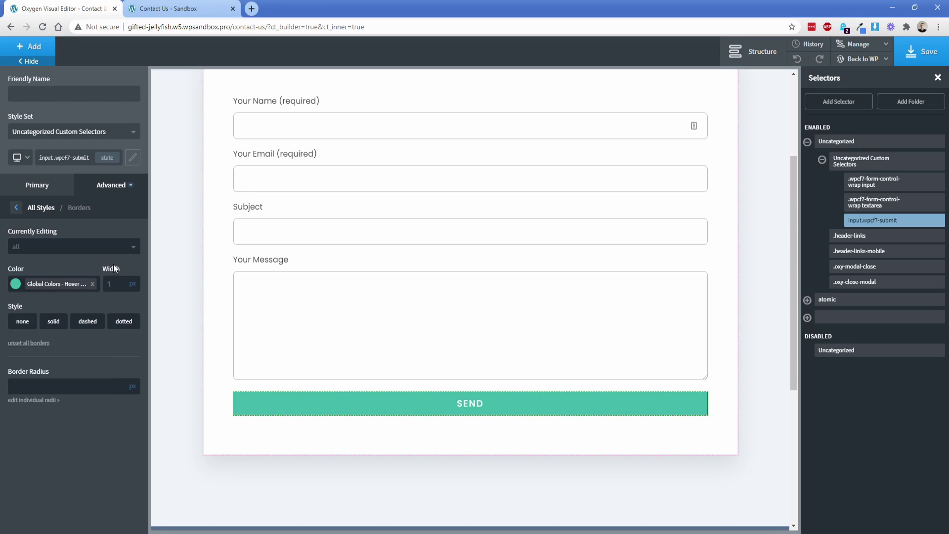
pyautogui.click(54, 322)
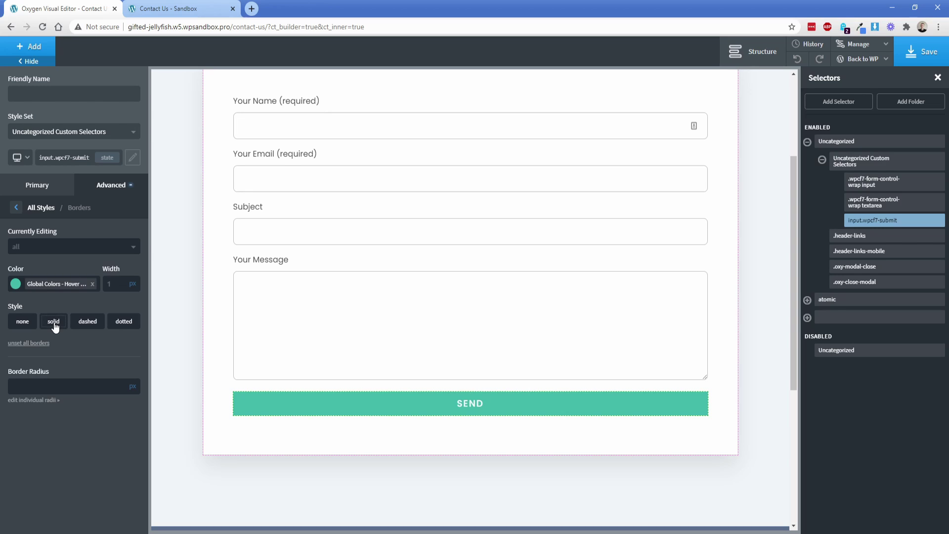
pyautogui.click(91, 384)
pyautogui.write('8')
pyautogui.click(118, 190)
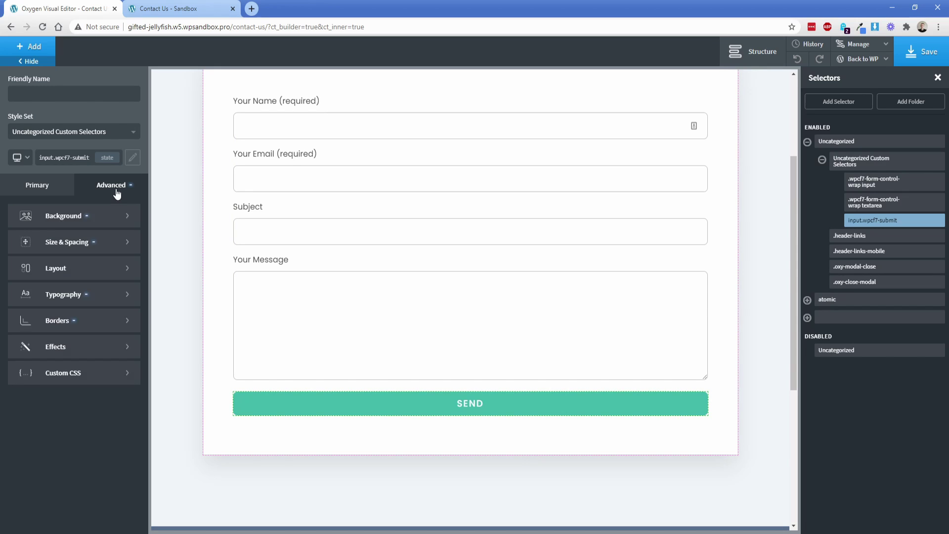
# Step: Set the Send button's transition to 0.2 seconds with ease-in-out timing
pyautogui.click(65, 352)
pyautogui.click(64, 277)
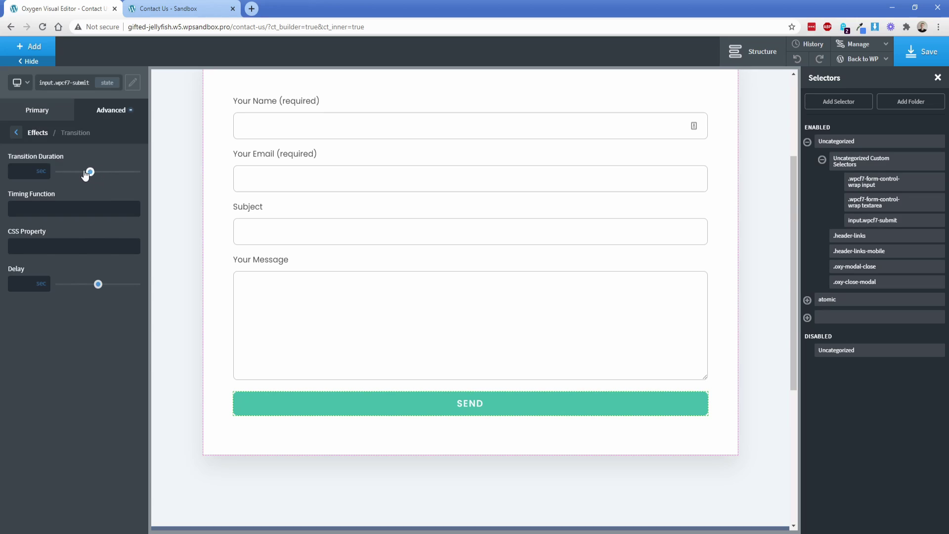
pyautogui.moveTo(98, 172); pyautogui.dragTo(75, 171)
pyautogui.click(82, 207)
pyautogui.write('ease-in-out')
pyautogui.press('Tab')
# Step: In the hover state, set the box shadow colour to black at 0.2 opacity
pyautogui.click(107, 83)
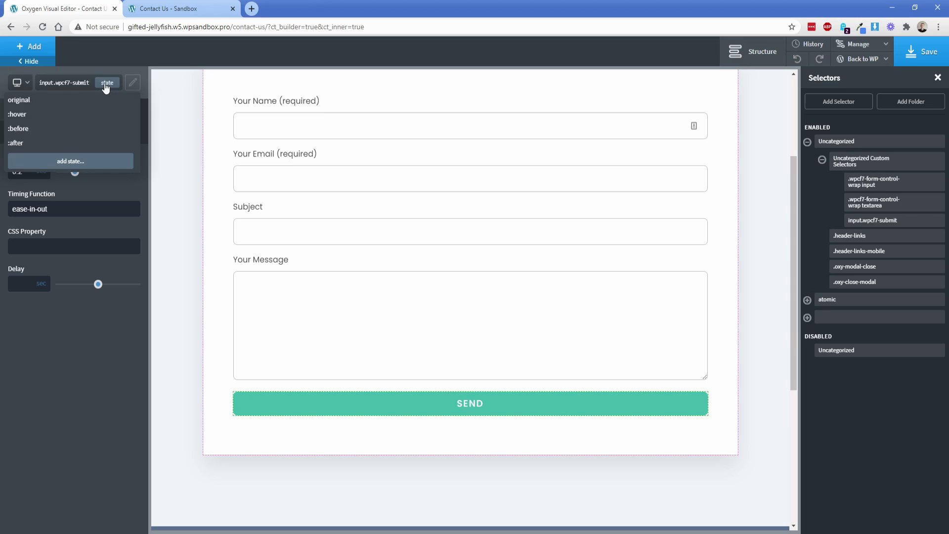
pyautogui.click(81, 115)
pyautogui.click(97, 115)
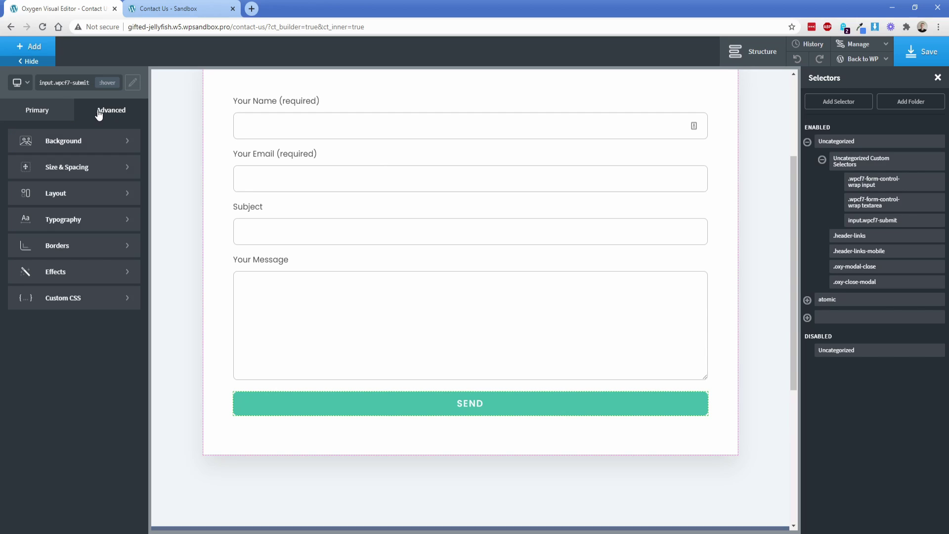
pyautogui.click(70, 276)
pyautogui.click(73, 225)
pyautogui.click(29, 202)
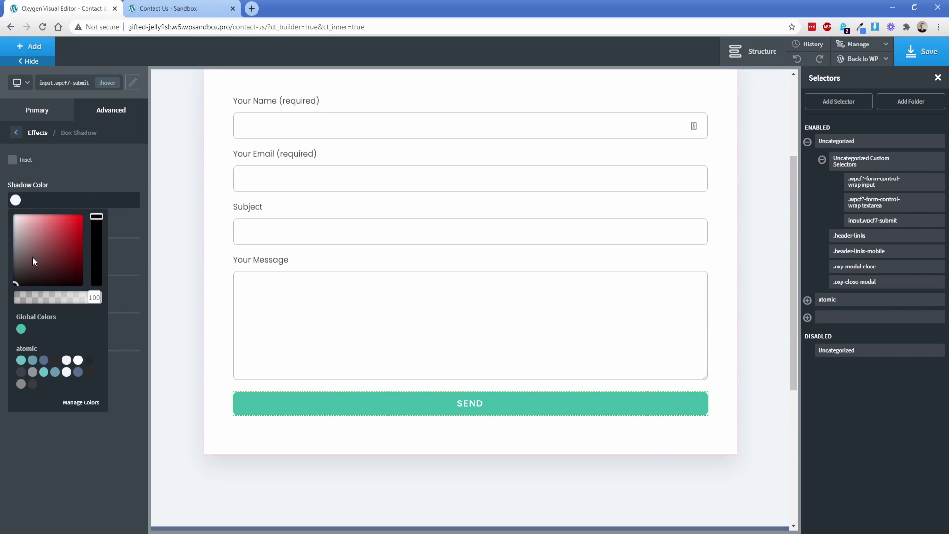
pyautogui.click(15, 283)
pyautogui.click(33, 297)
pyautogui.moveTo(33, 302); pyautogui.dragTo(36, 302)
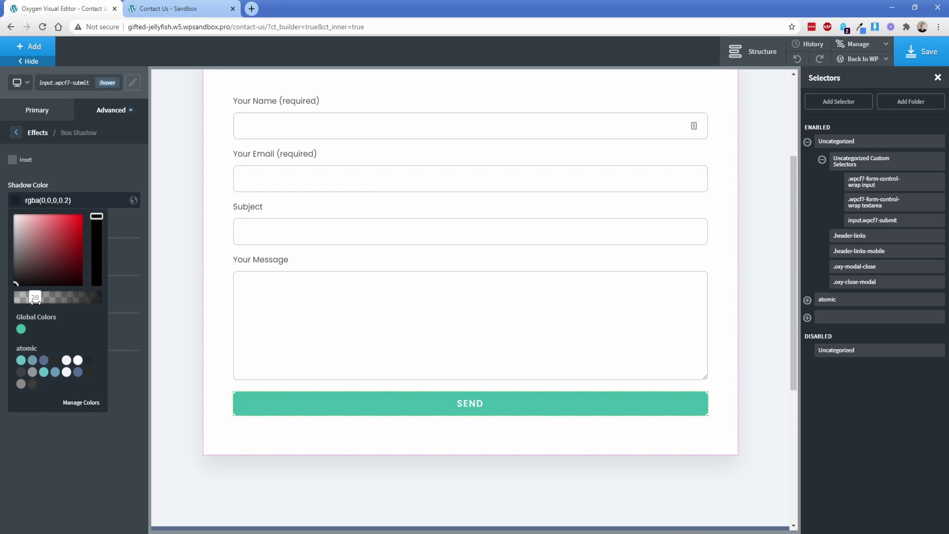
pyautogui.click(45, 185)
# Step: Set the hover shadow offsets to 0 horizontal, 10 vertical, 20 blur and 0 spread
pyautogui.click(27, 237)
pyautogui.write('0')
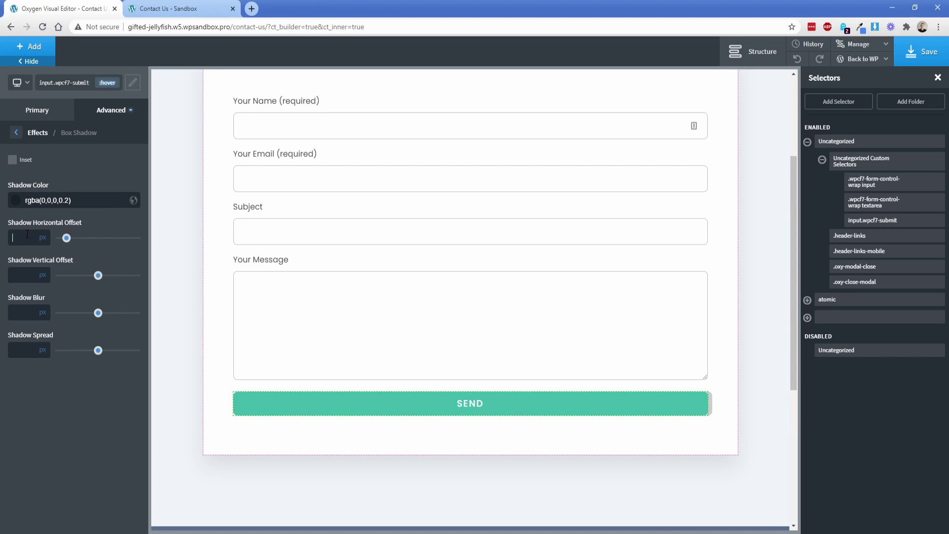
pyautogui.press('Tab')
pyautogui.write('10')
pyautogui.press('Tab')
pyautogui.write('20')
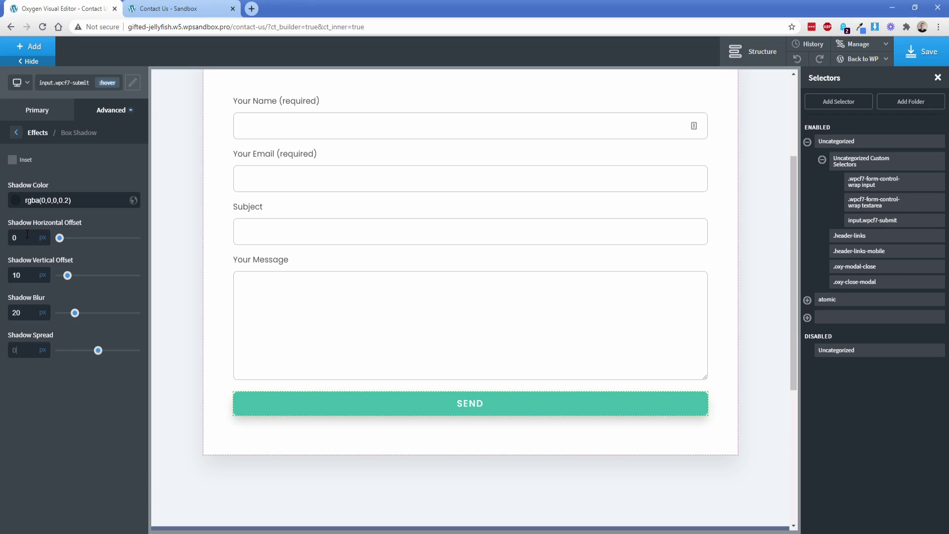
pyautogui.press('Tab')
pyautogui.write('0')
# Step: Save the form styling and reload the live Contact Us page
pyautogui.click(923, 52)
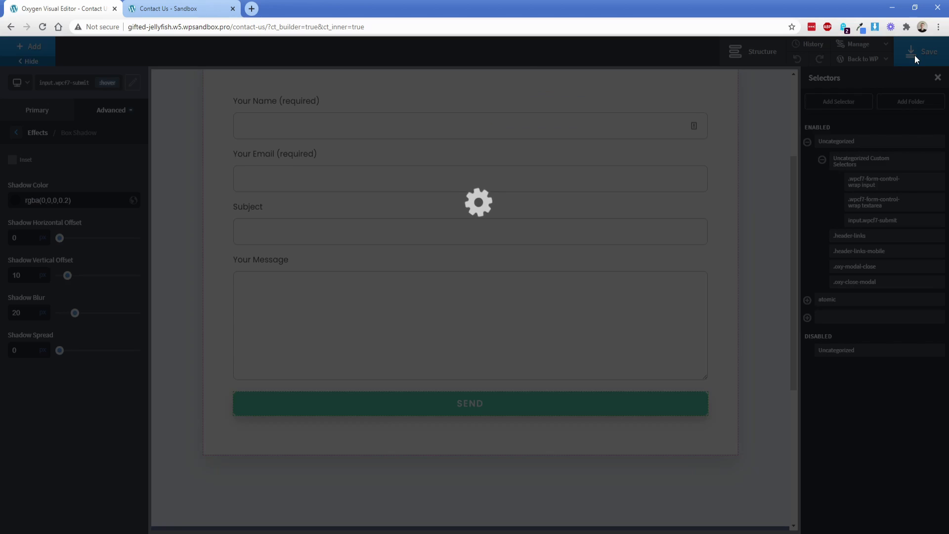
pyautogui.click(176, 11)
pyautogui.press('F5')
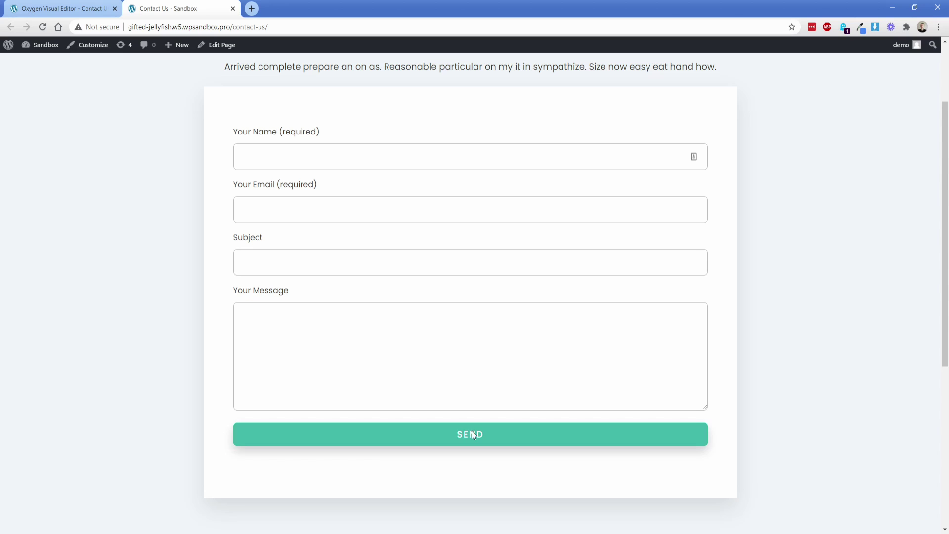
# Step: Test focus borders on the Name, Email, Subject and Message fields, then return to the editor
pyautogui.click(293, 165)
pyautogui.click(258, 212)
pyautogui.click(265, 267)
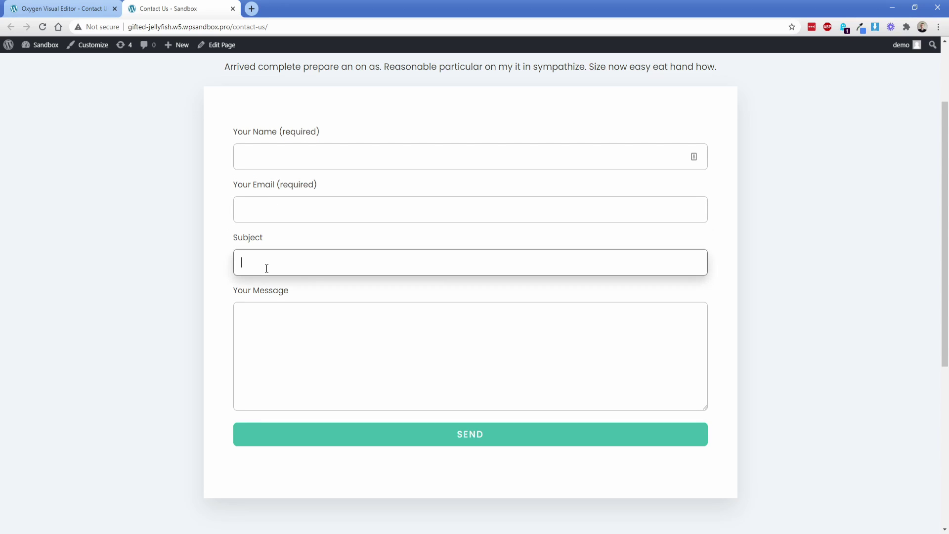
pyautogui.click(293, 348)
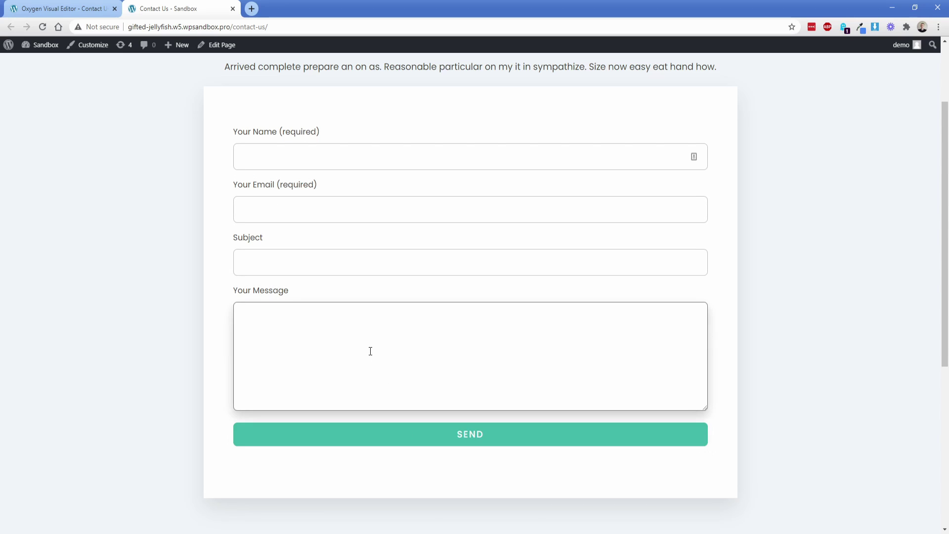
pyautogui.click(302, 262)
pyautogui.click(288, 212)
pyautogui.click(292, 163)
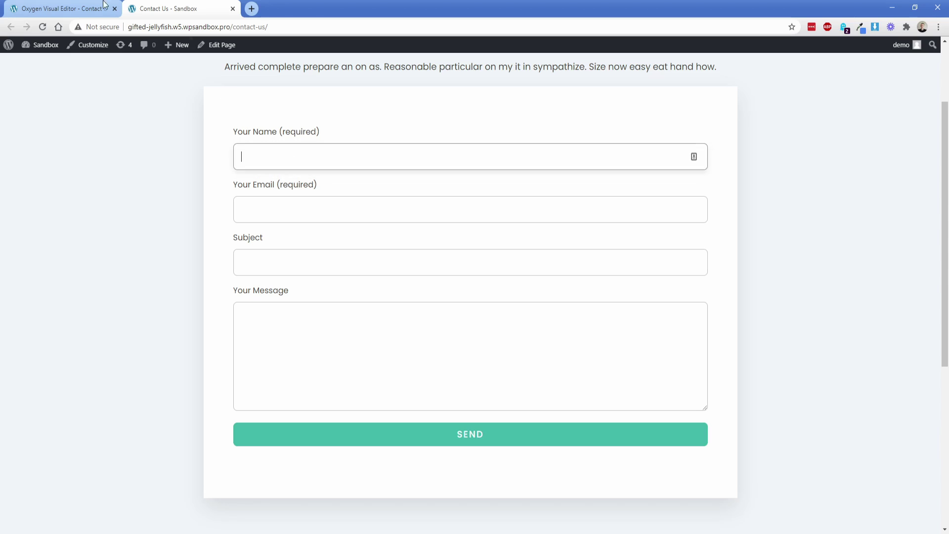
pyautogui.hotkey('ctrl', 'shift', 'Tab')
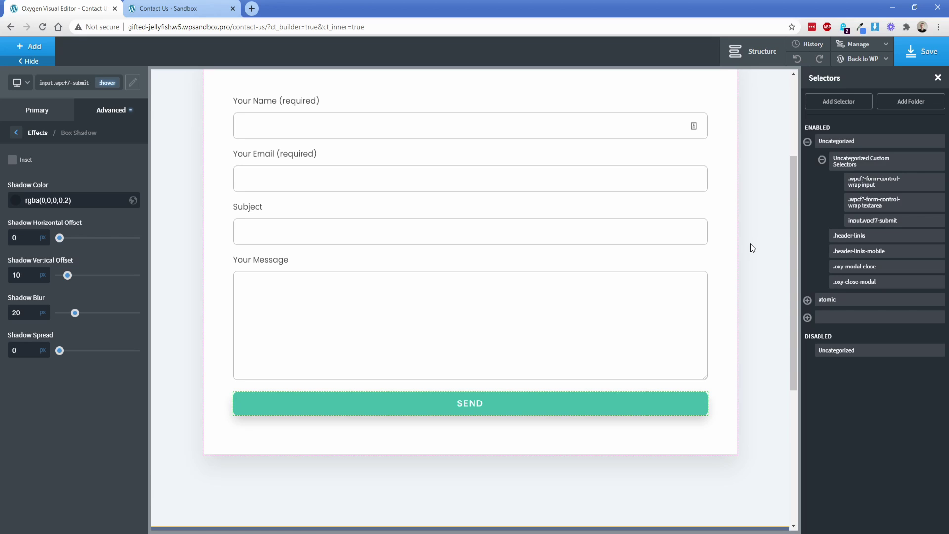
# Step: With the .wpcf7-form-control-wrap input selector active, preview the form below 992px, 768px and 480px, then all devices
pyautogui.click(861, 192)
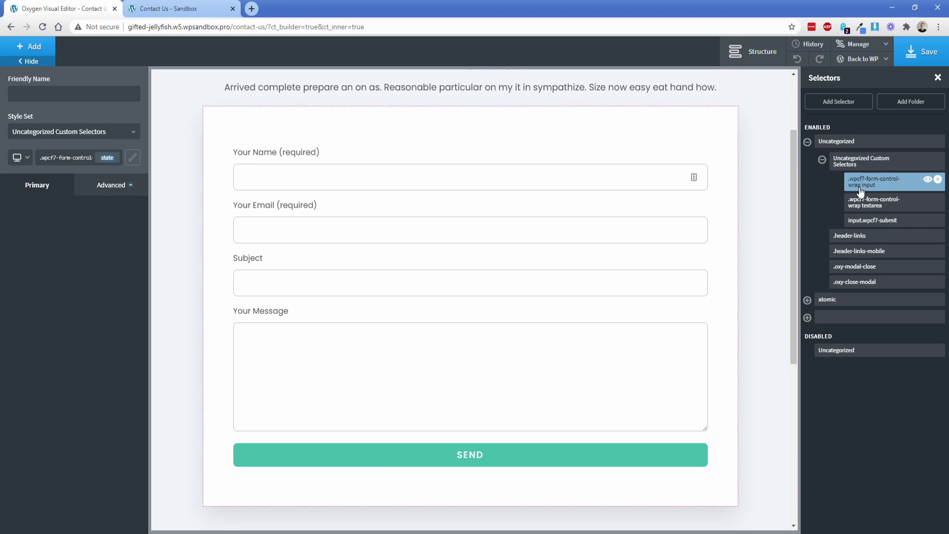
pyautogui.click(20, 158)
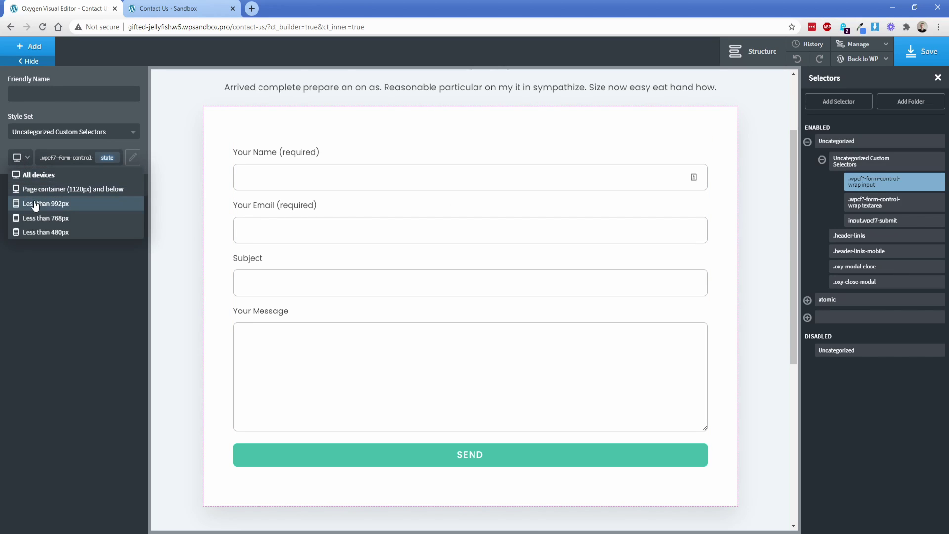
pyautogui.click(35, 204)
pyautogui.click(20, 158)
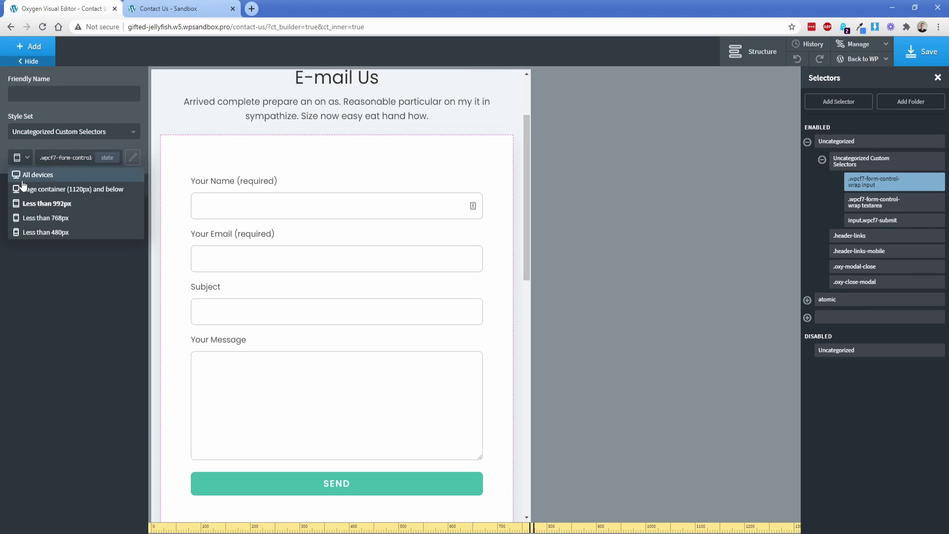
pyautogui.click(38, 219)
pyautogui.click(19, 157)
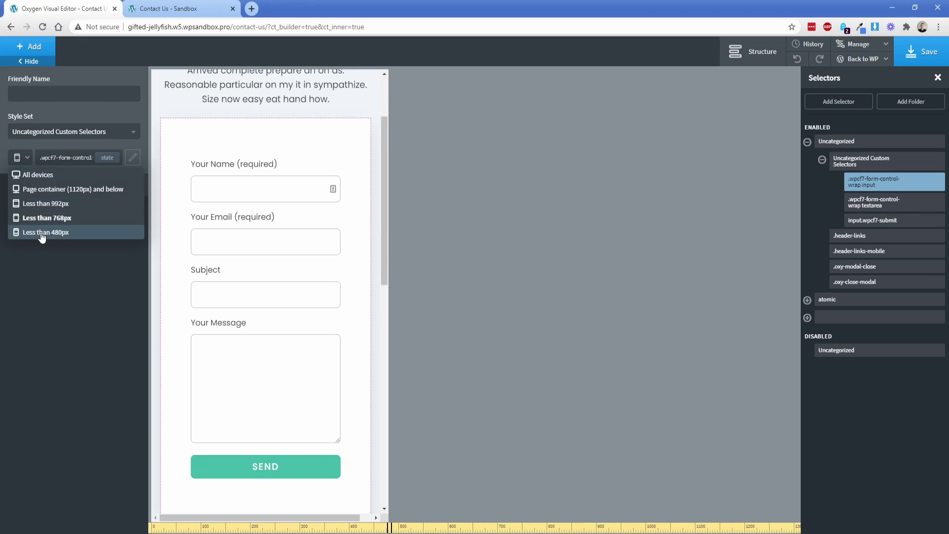
pyautogui.click(40, 231)
pyautogui.click(19, 158)
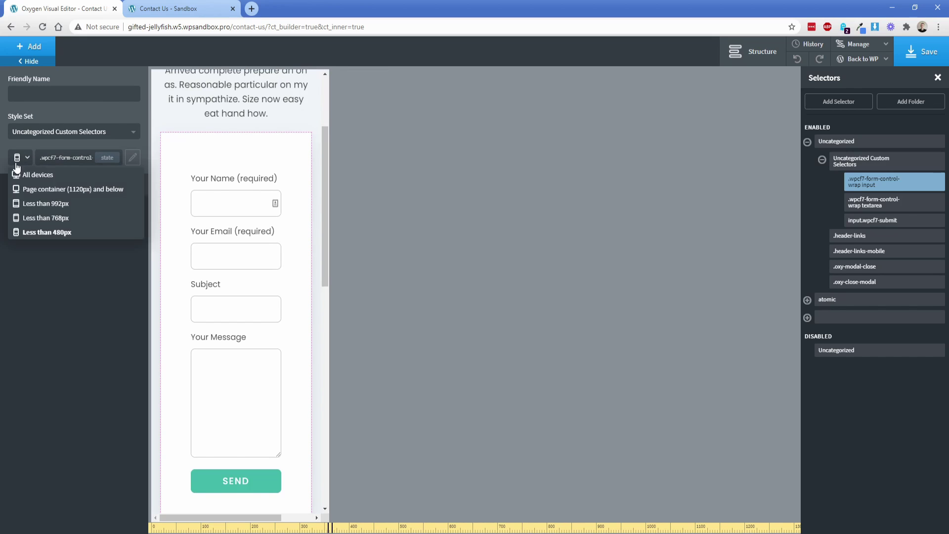
pyautogui.click(31, 172)
# Step: Recheck the form below 992px, restore full desktop width, and view the live Contact Us page
pyautogui.click(24, 159)
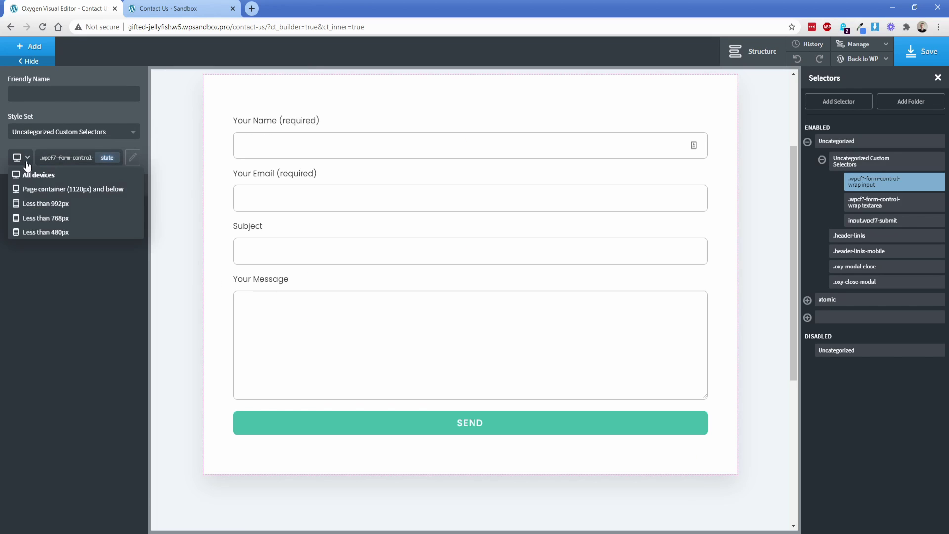
pyautogui.click(40, 199)
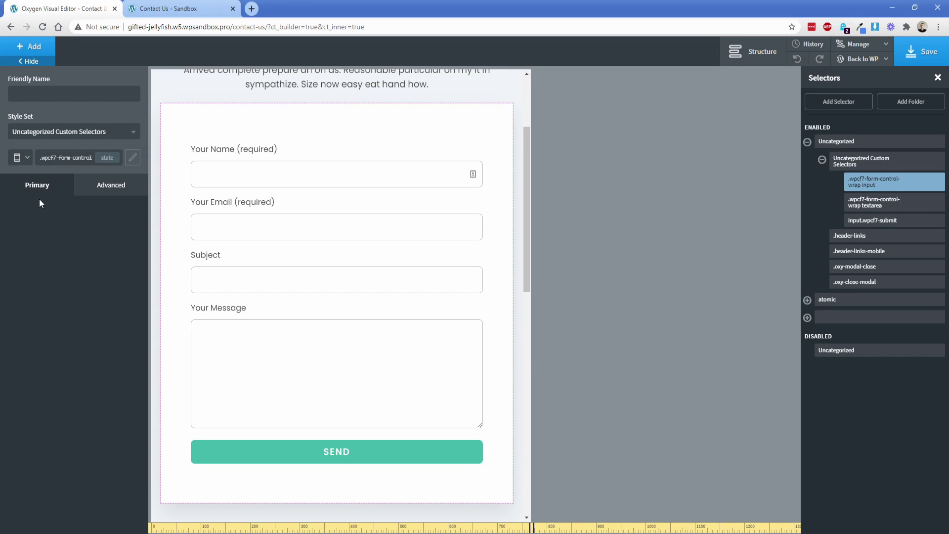
pyautogui.click(18, 157)
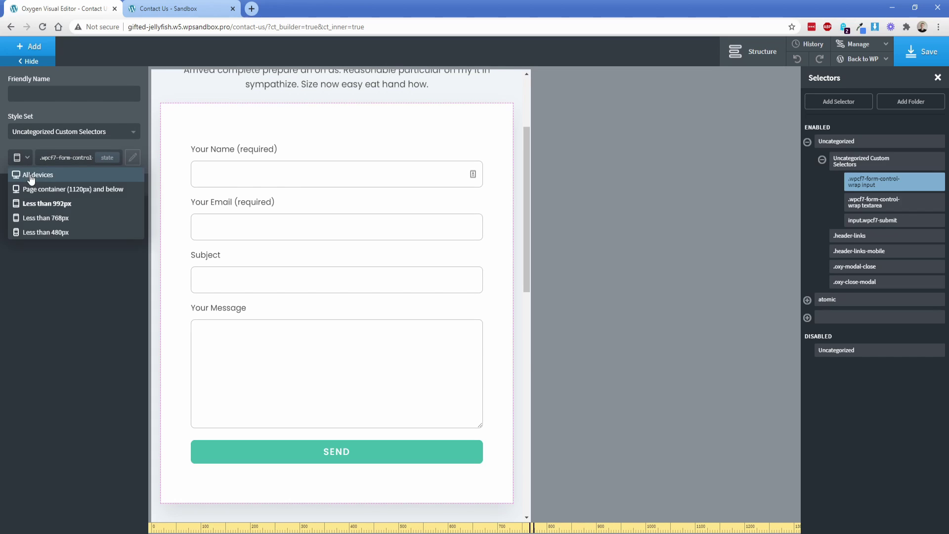
pyautogui.click(30, 176)
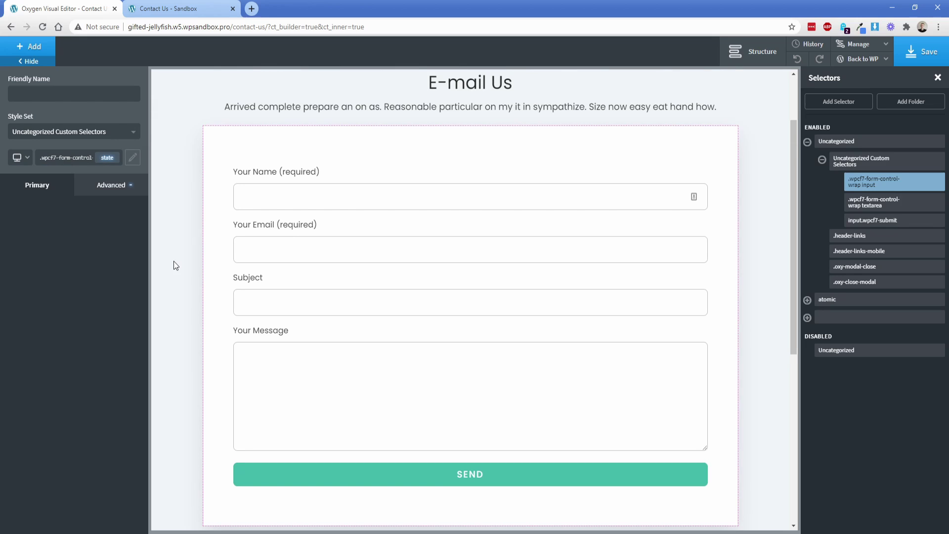
pyautogui.click(178, 9)
# Step: Inspect the Your Name input's applied styles in Chrome DevTools
pyautogui.click(255, 207)
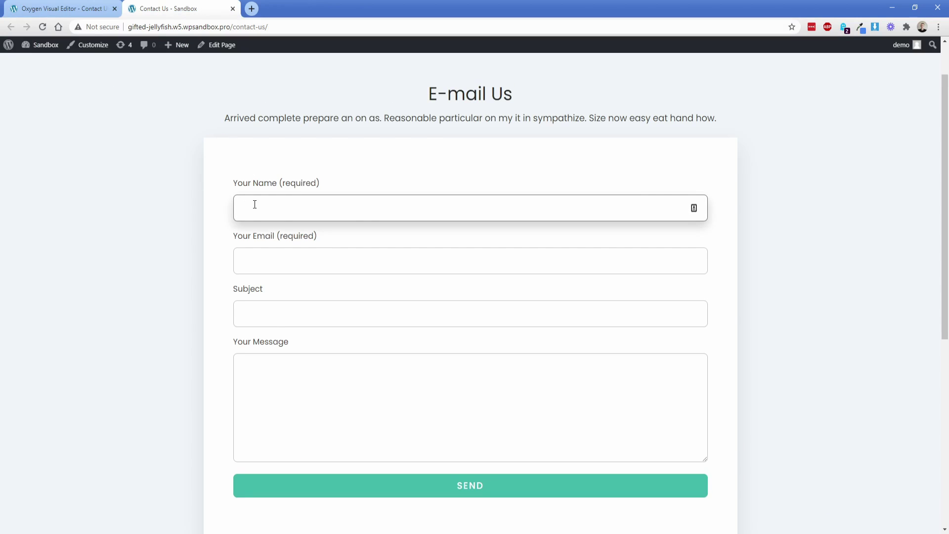
pyautogui.rightClick(254, 208)
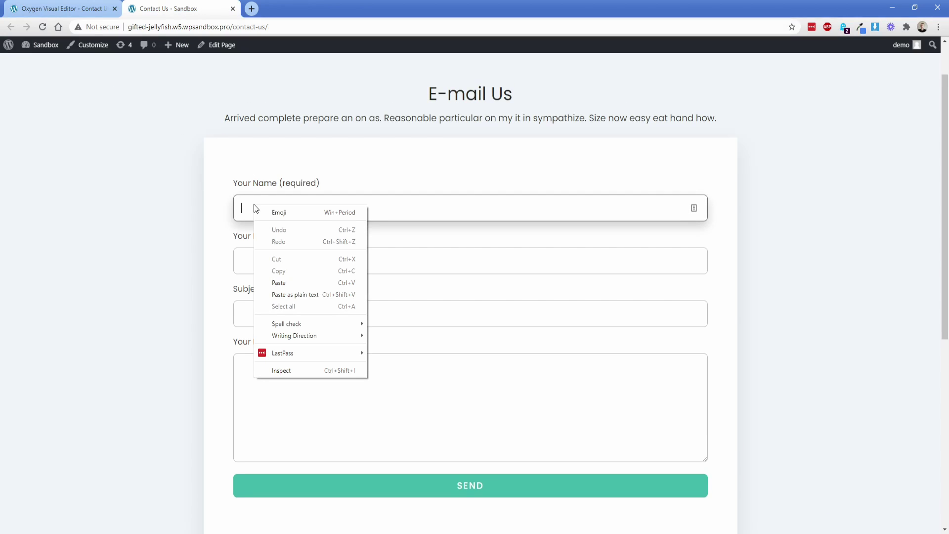
pyautogui.click(290, 370)
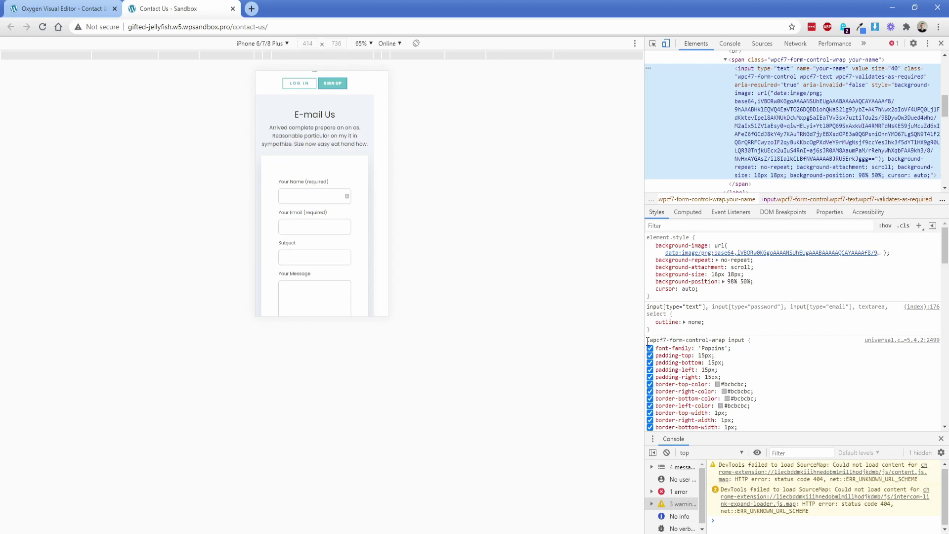
pyautogui.scroll(-4, 760, 346)
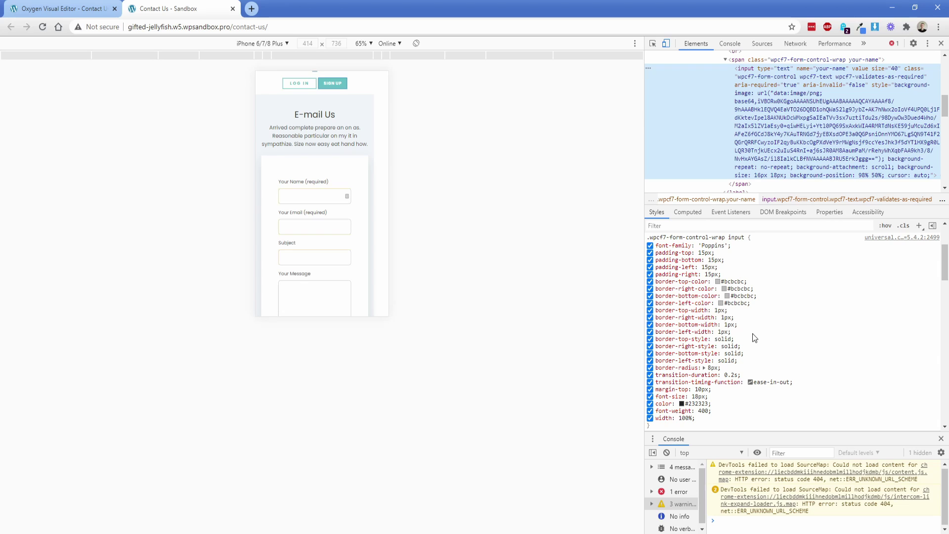
# Step: Force the Name input's :hover state to view its box-shadow rule, then close DevTools
pyautogui.click(885, 226)
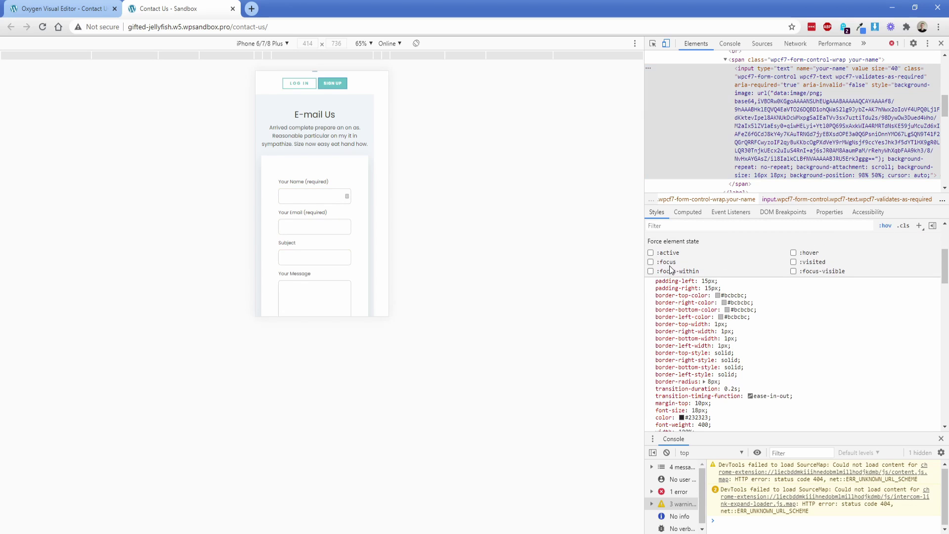
pyautogui.click(794, 253)
pyautogui.click(890, 230)
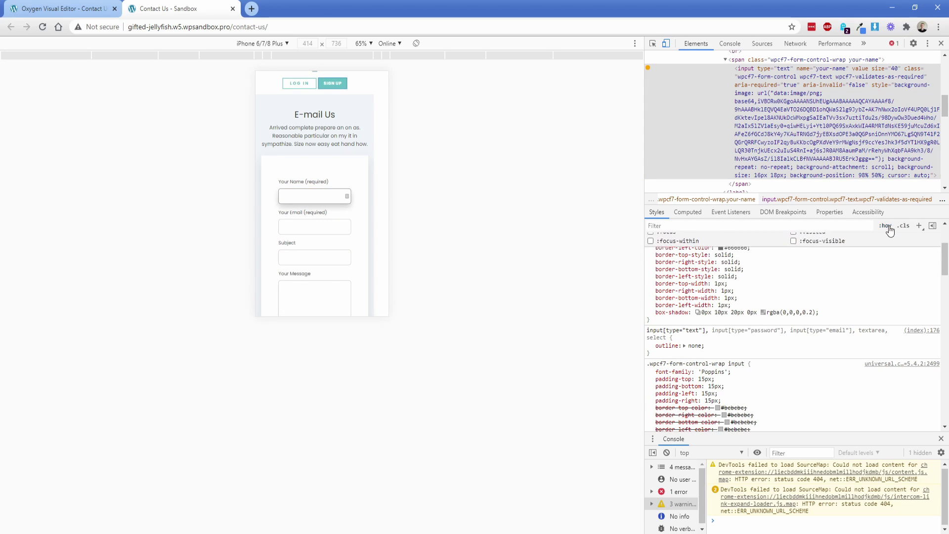
pyautogui.scroll(2, 741, 296)
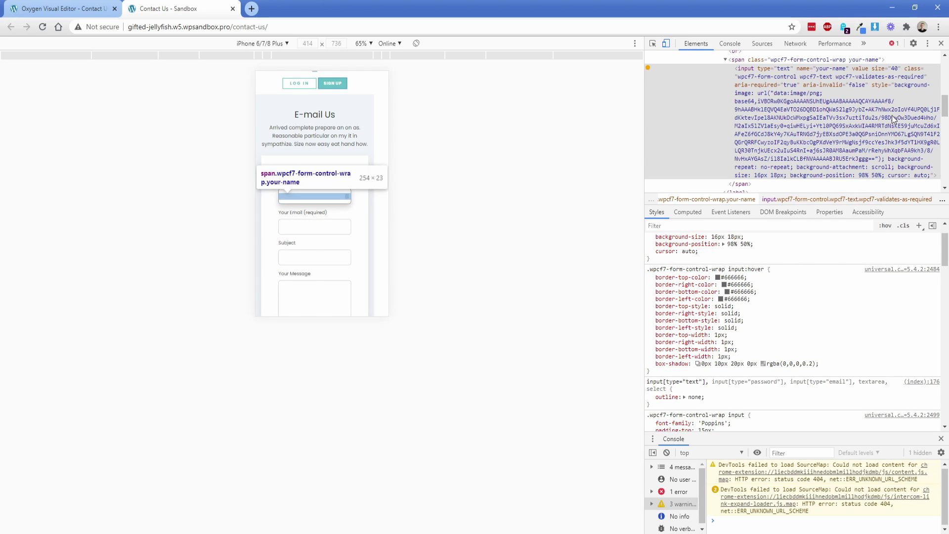
pyautogui.click(941, 43)
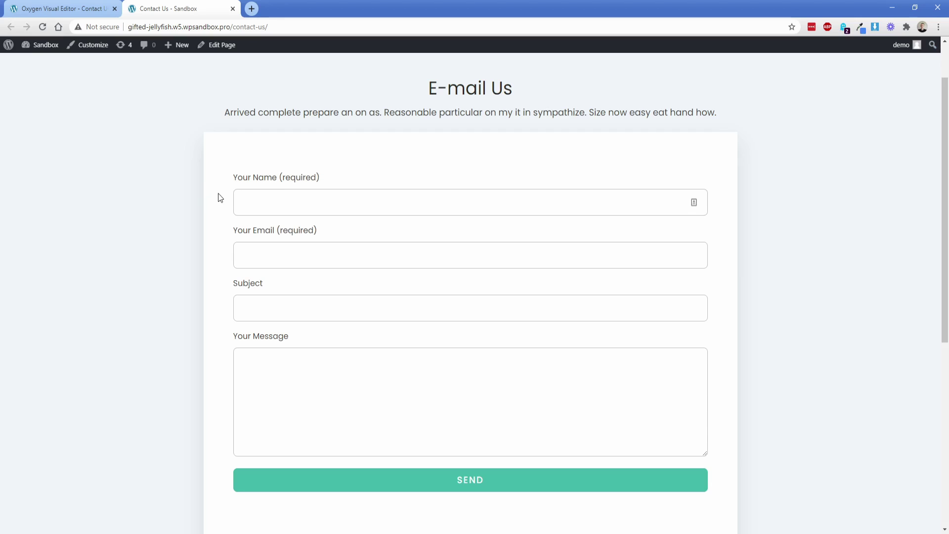
# Step: Add a :focus state to the .wpcf7-form-control-wrap input selector and select it for editing
pyautogui.click(276, 208)
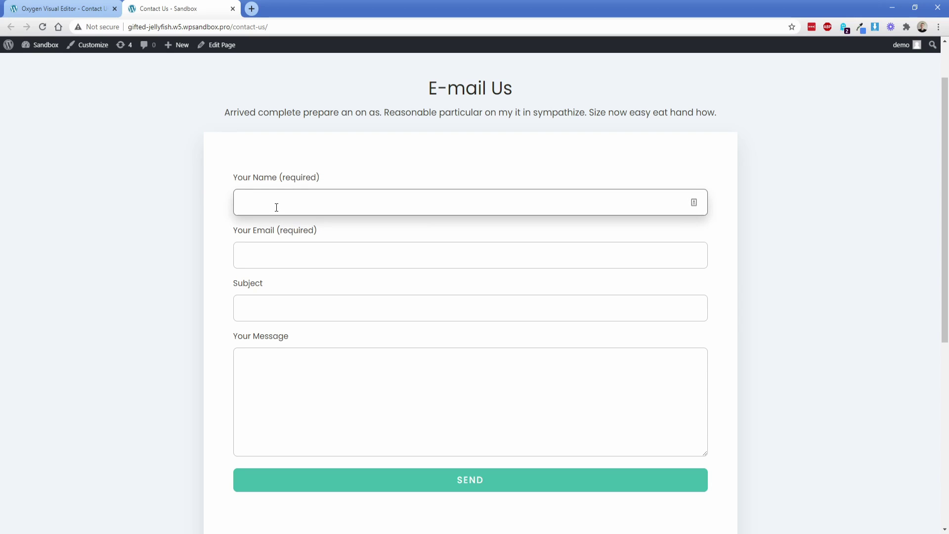
pyautogui.click(91, 11)
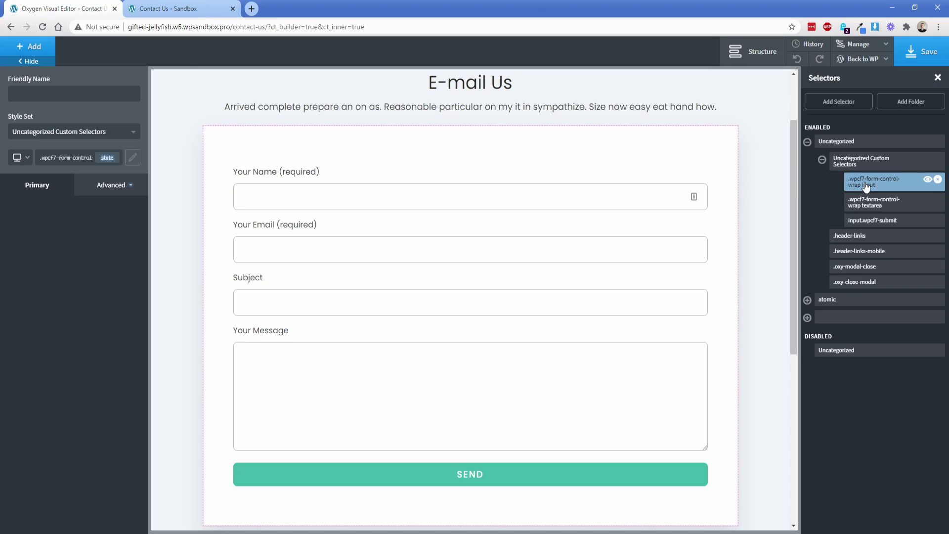
pyautogui.click(106, 158)
pyautogui.click(106, 234)
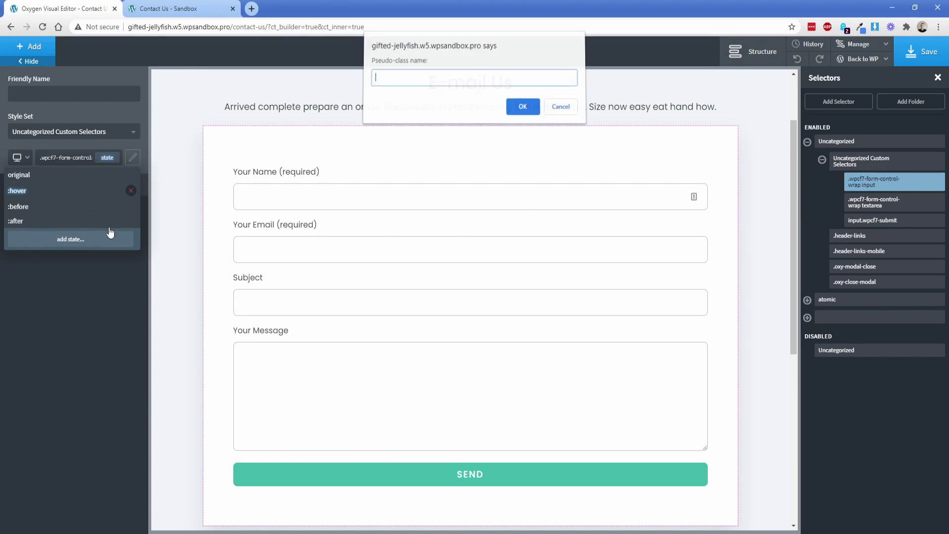
pyautogui.write(':focus')
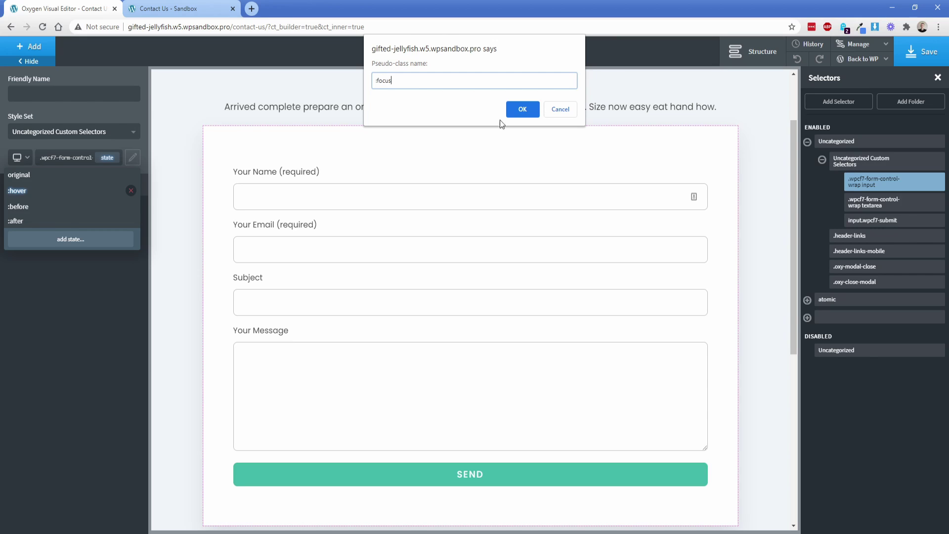
pyautogui.click(520, 109)
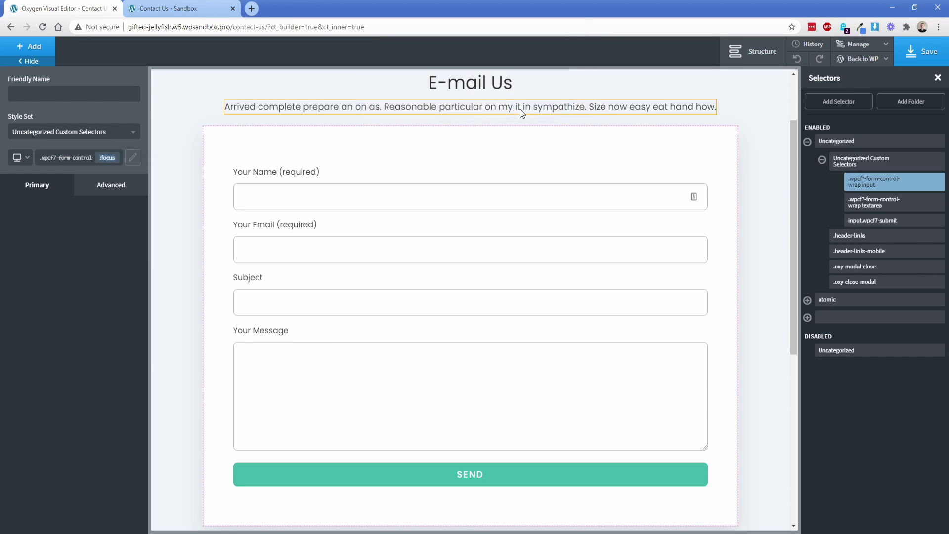
pyautogui.click(107, 158)
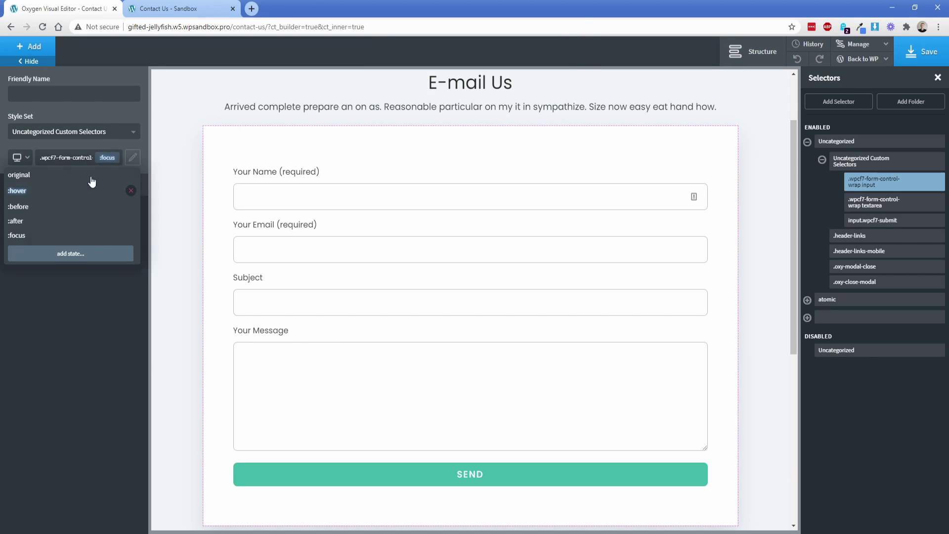
pyautogui.click(35, 240)
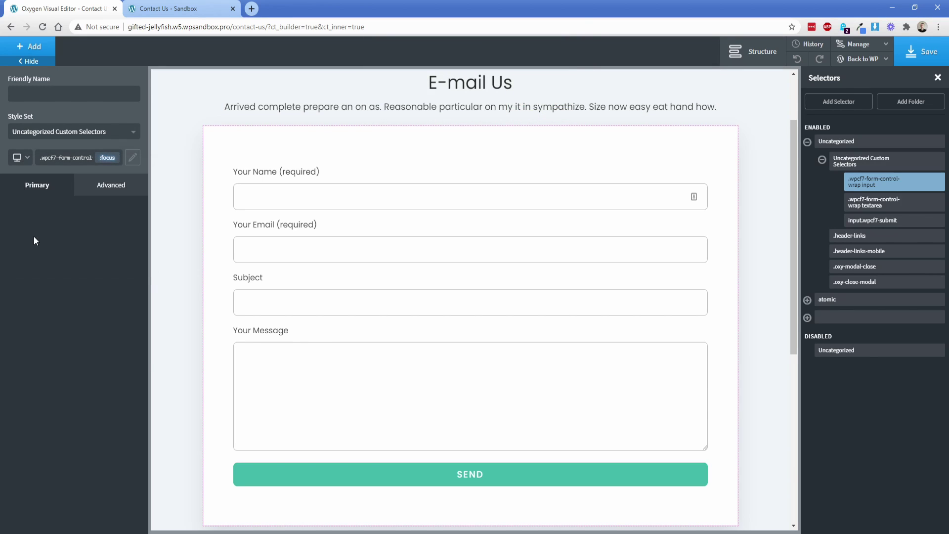
# Step: Give the focus state a 1px solid #666 border, save, and view the live page
pyautogui.click(113, 193)
pyautogui.click(69, 322)
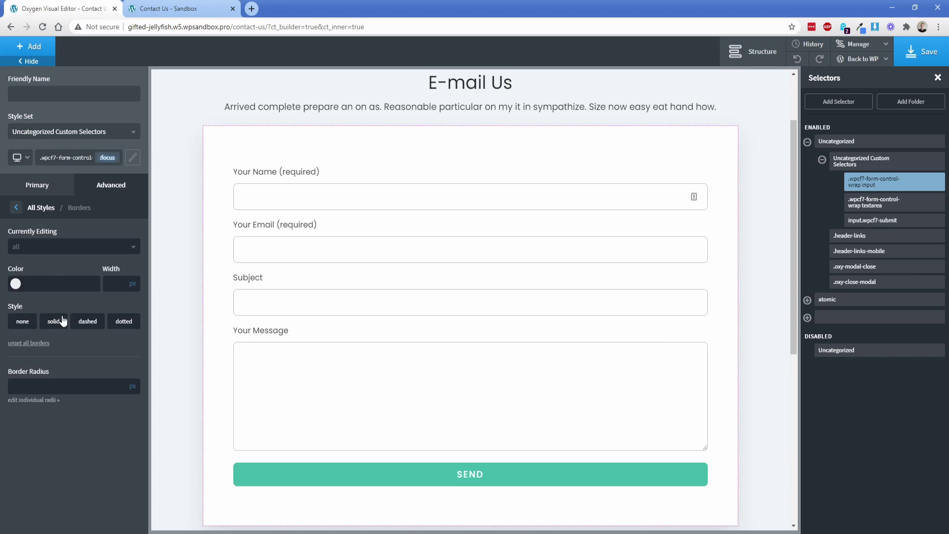
pyautogui.write('#666')
pyautogui.click(53, 324)
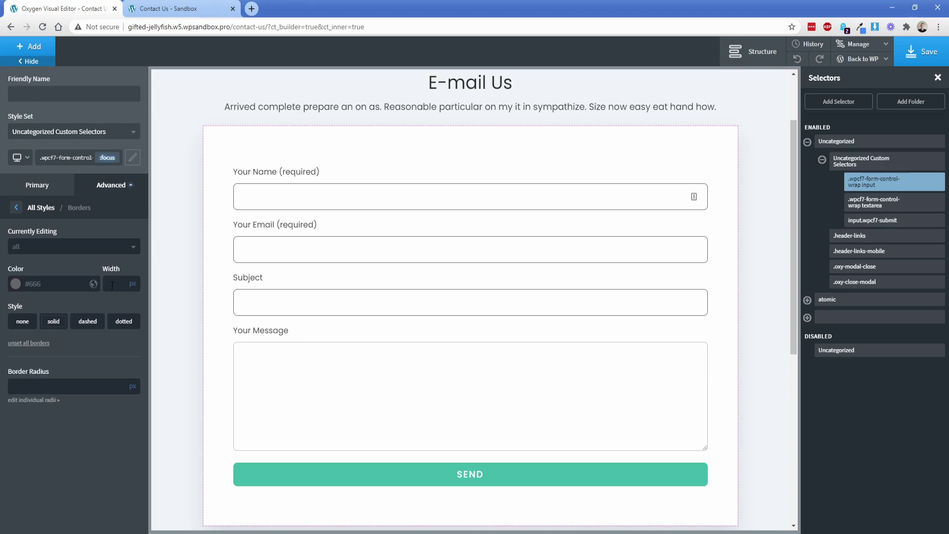
pyautogui.click(922, 52)
pyautogui.click(179, 7)
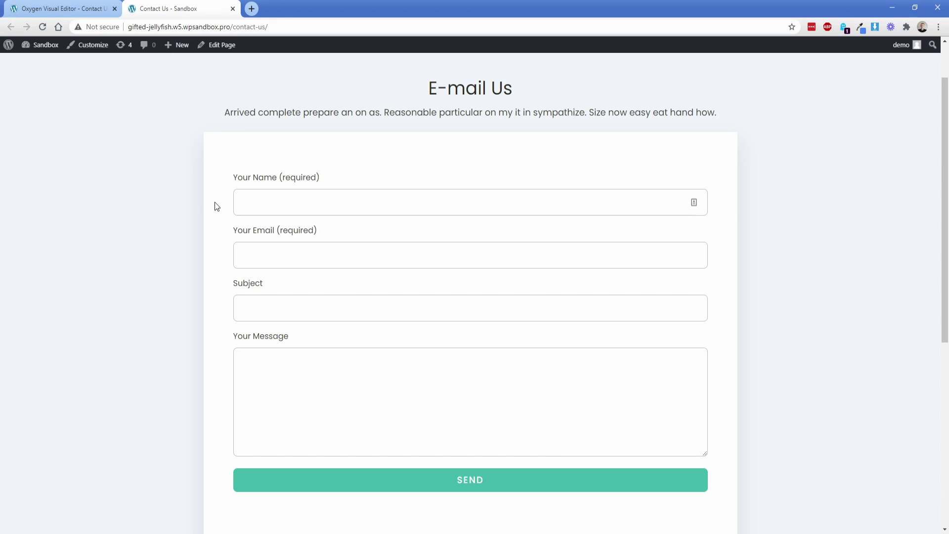
# Step: Reload the live Contact Us page and check the Your Message box's focus border
pyautogui.press('F5')
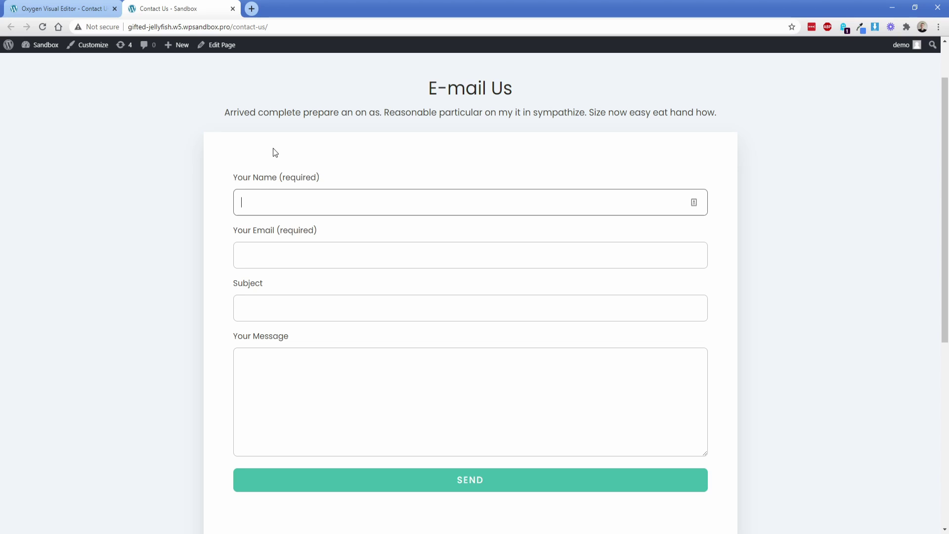
pyautogui.click(270, 372)
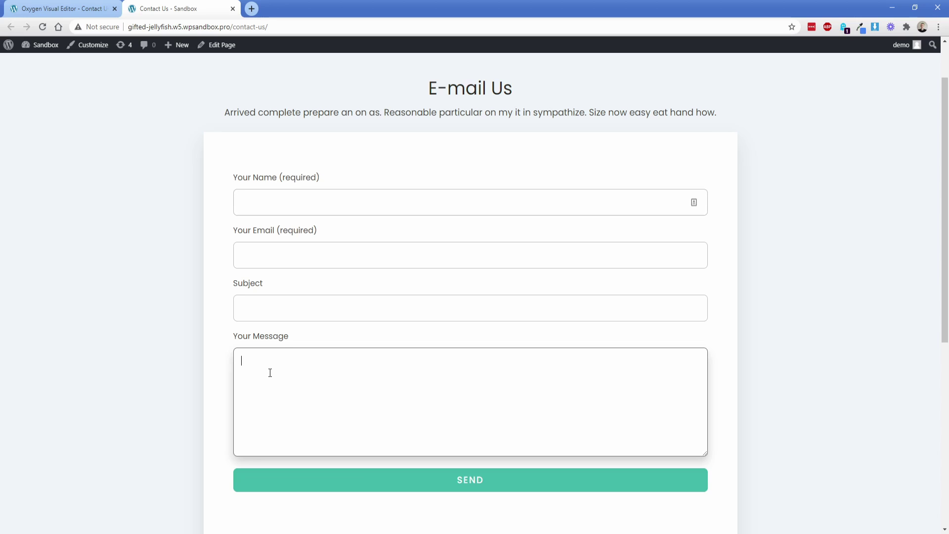
pyautogui.click(61, 370)
# Step: Add a :focus state to the .wpcf7-form-control-wrap textarea selector
pyautogui.click(63, 6)
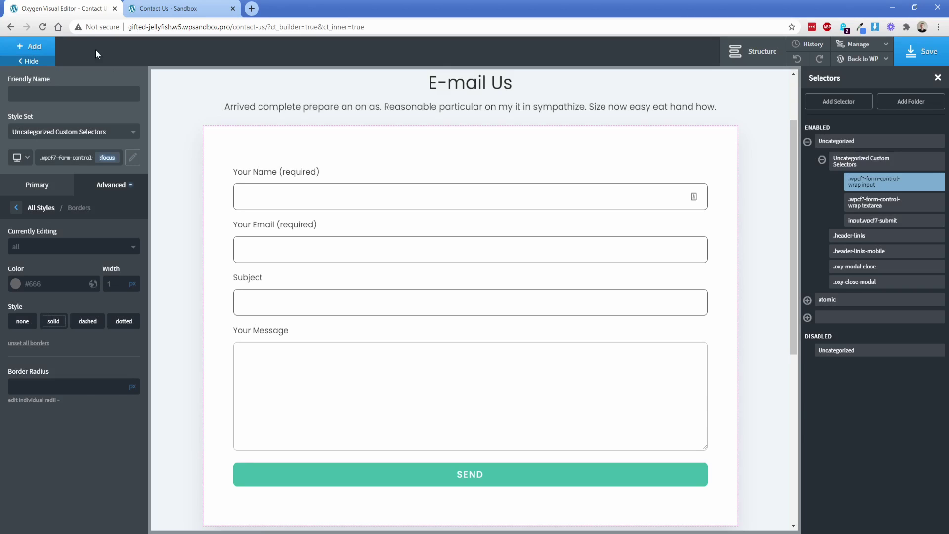
pyautogui.click(860, 208)
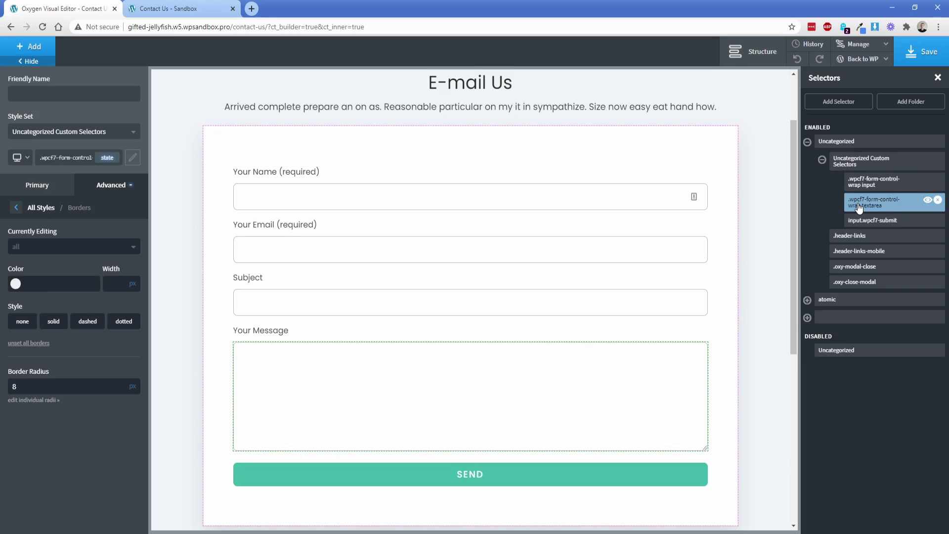
pyautogui.click(108, 157)
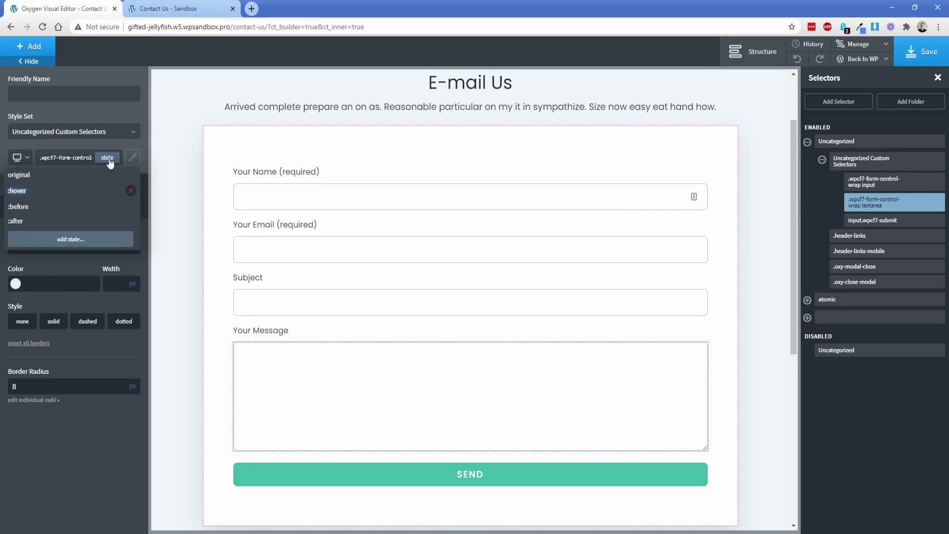
pyautogui.click(88, 242)
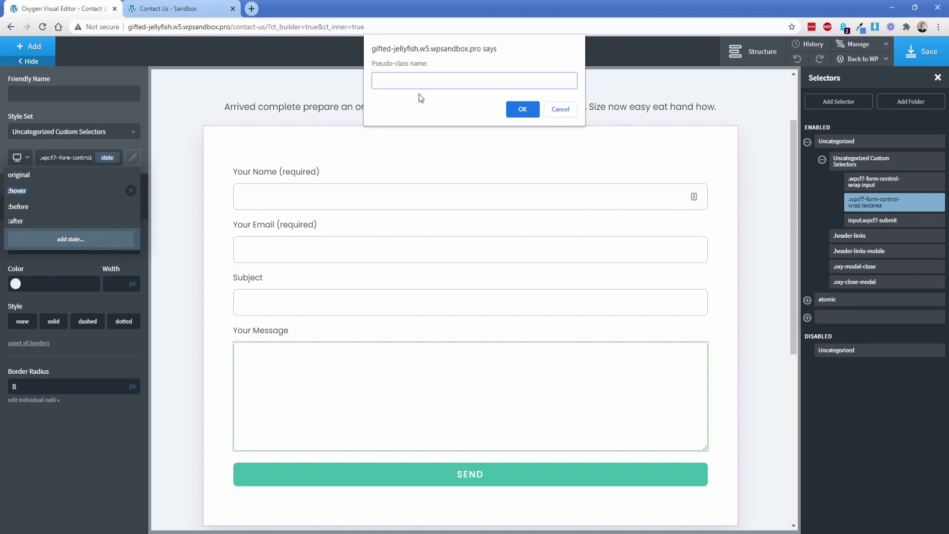
pyautogui.write('focus')
pyautogui.press('Return')
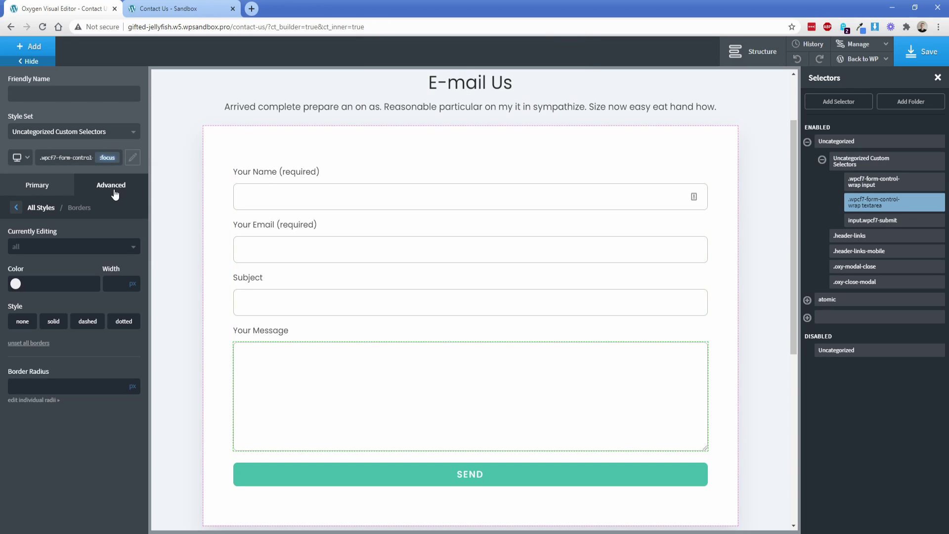
# Step: Set the textarea focus border to #666 with width 1 and save
pyautogui.write('#666')
pyautogui.click(117, 284)
pyautogui.write('1')
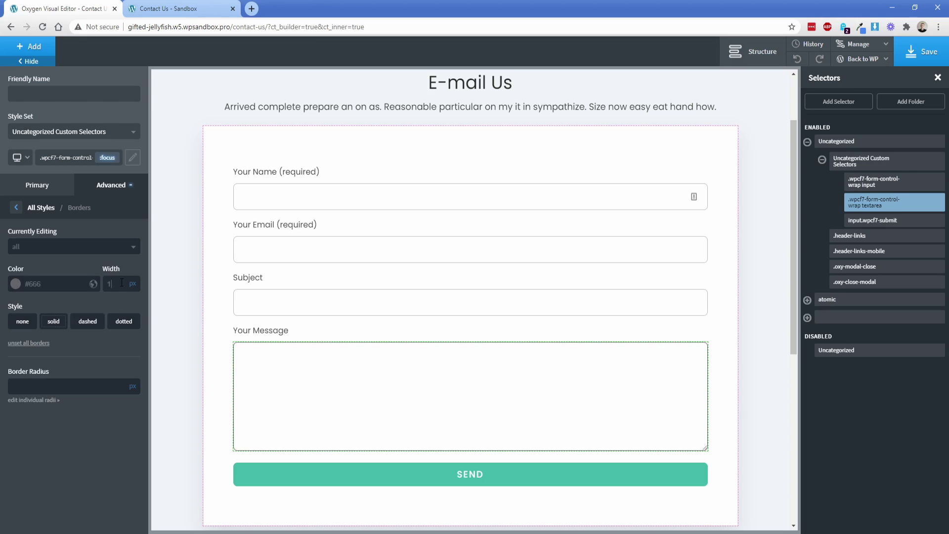
pyautogui.click(922, 51)
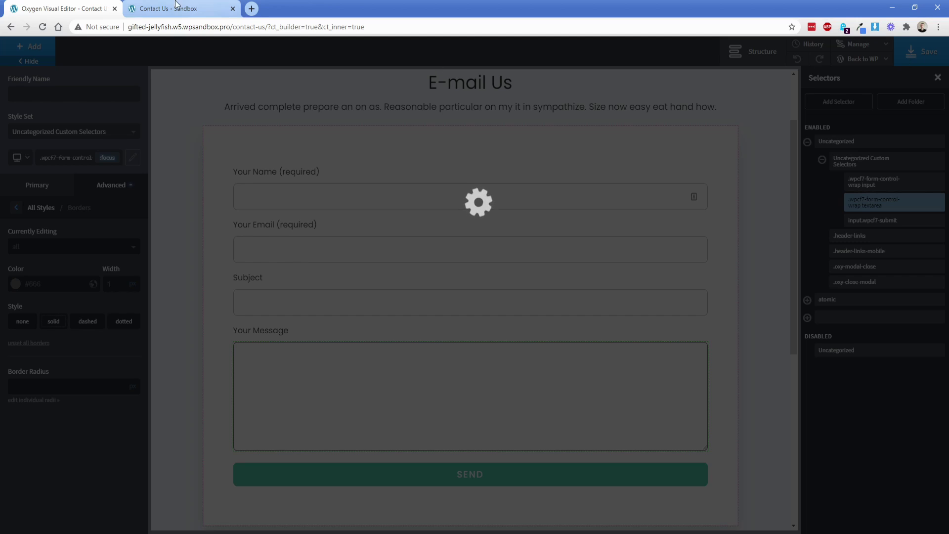
# Step: Reload the live page and compare the Message box focused and unfocused
pyautogui.click(163, 9)
pyautogui.press('F5')
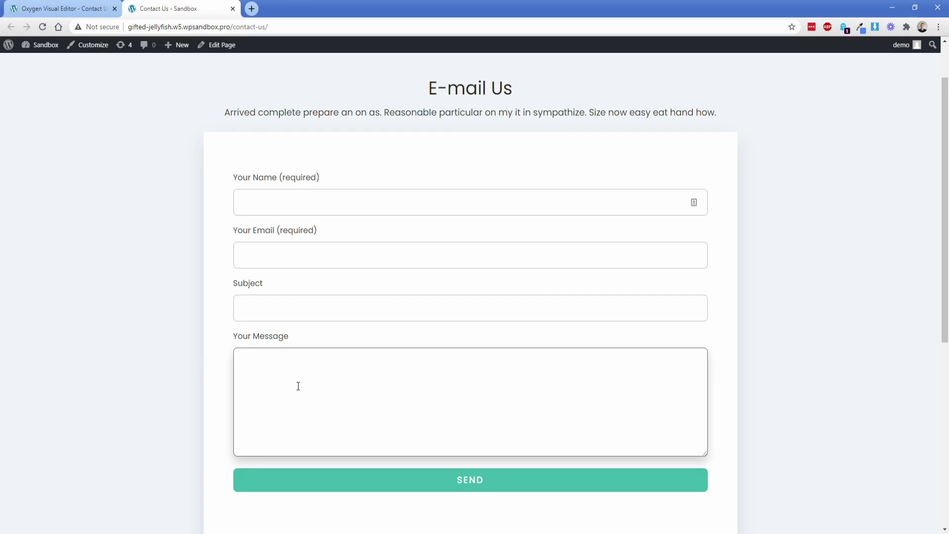
pyautogui.click(331, 376)
pyautogui.click(163, 376)
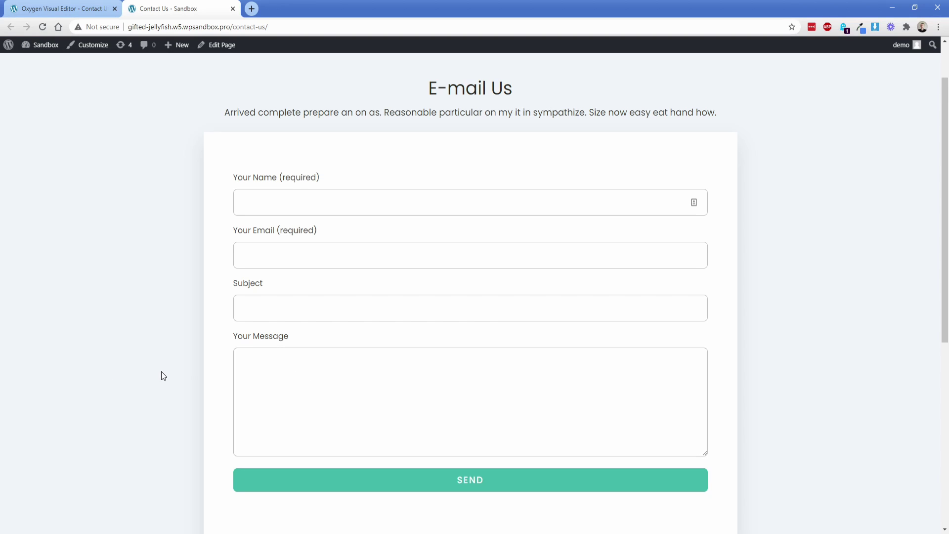